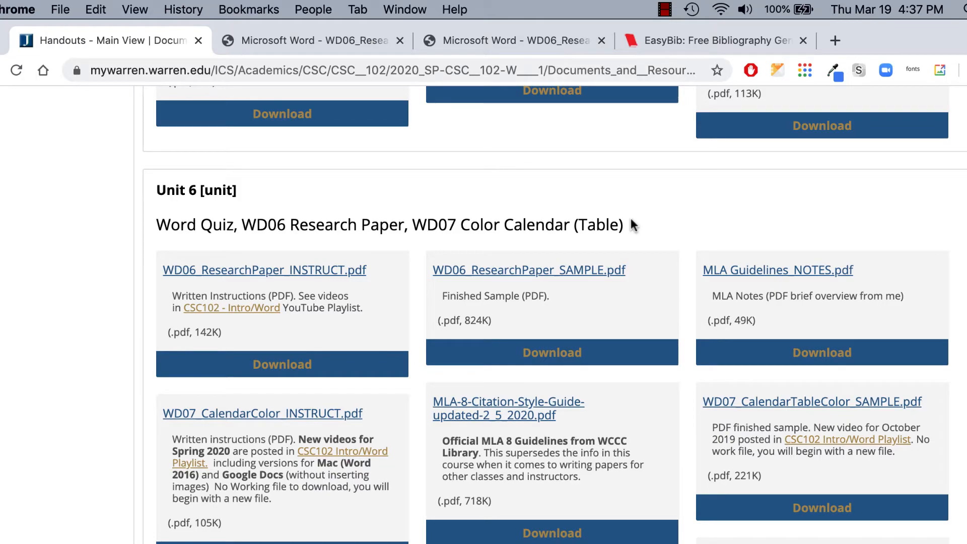
Start saving the linked Unit 6 work file WD06_ResearchPaper_LastnameF.docx, choosing the Downloads folder as its destination
scroll(633, 224, "up", 20)
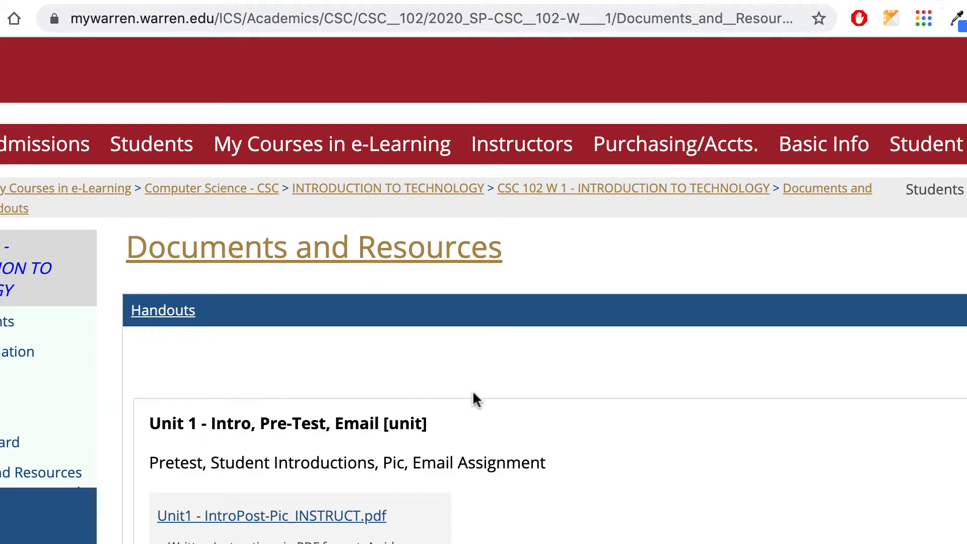
scroll(666, 347, "down", 15)
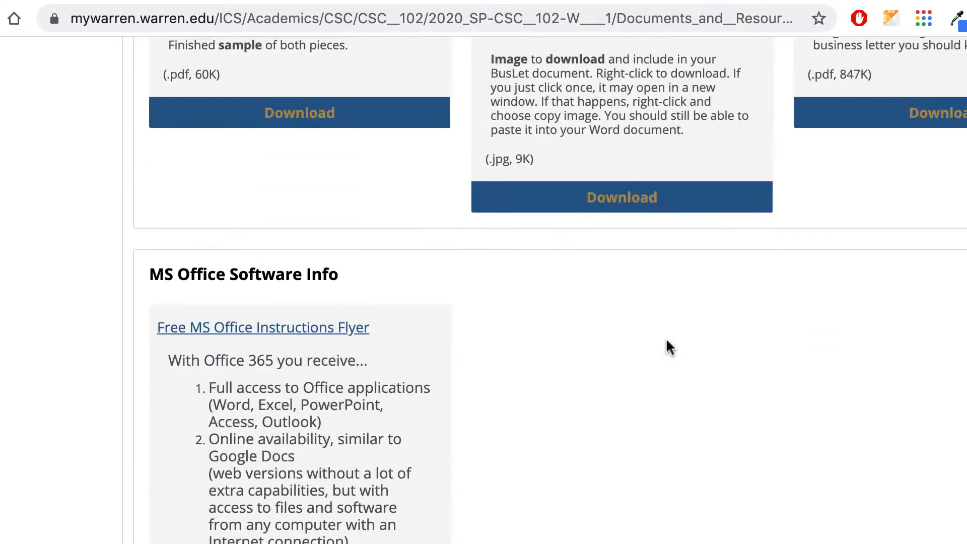
scroll(668, 347, "down", 15)
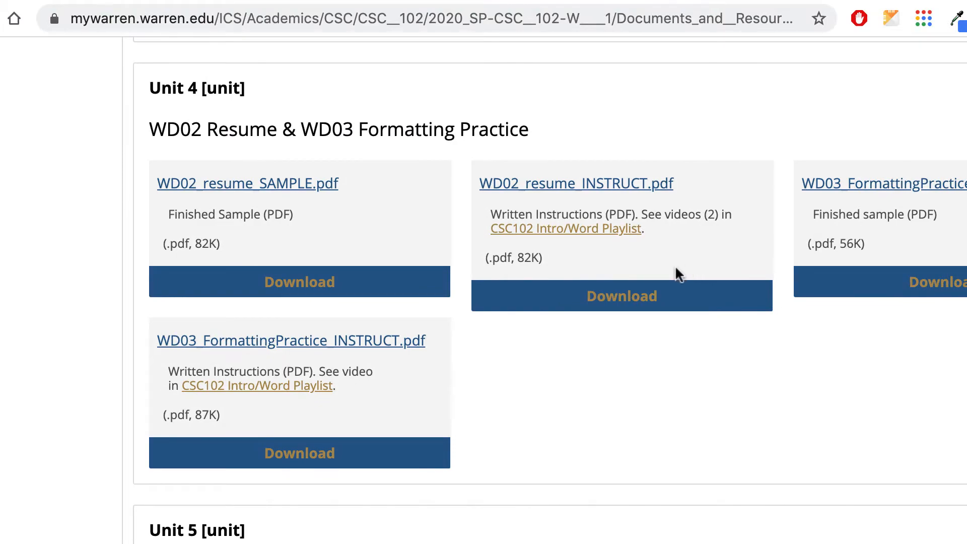
scroll(674, 270, "down", 15)
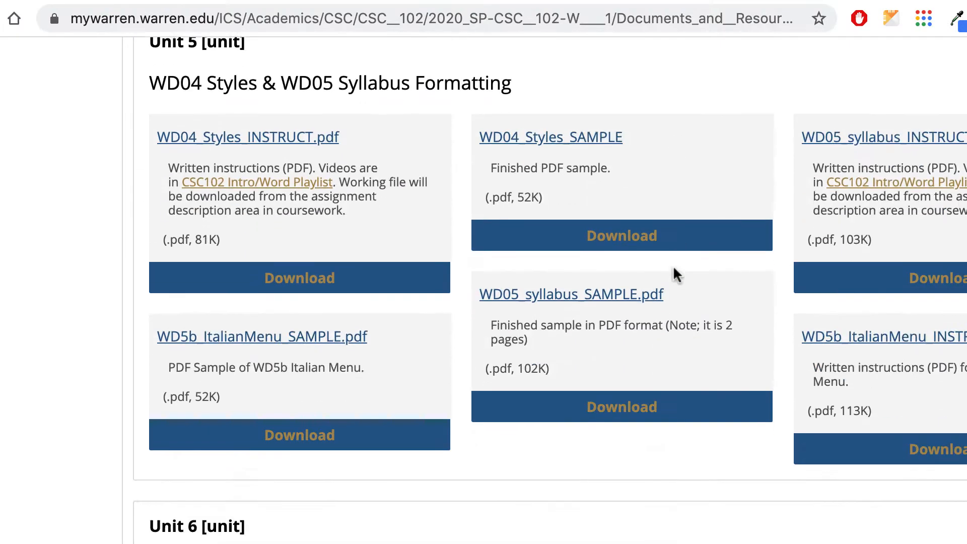
scroll(674, 269, "down", 5)
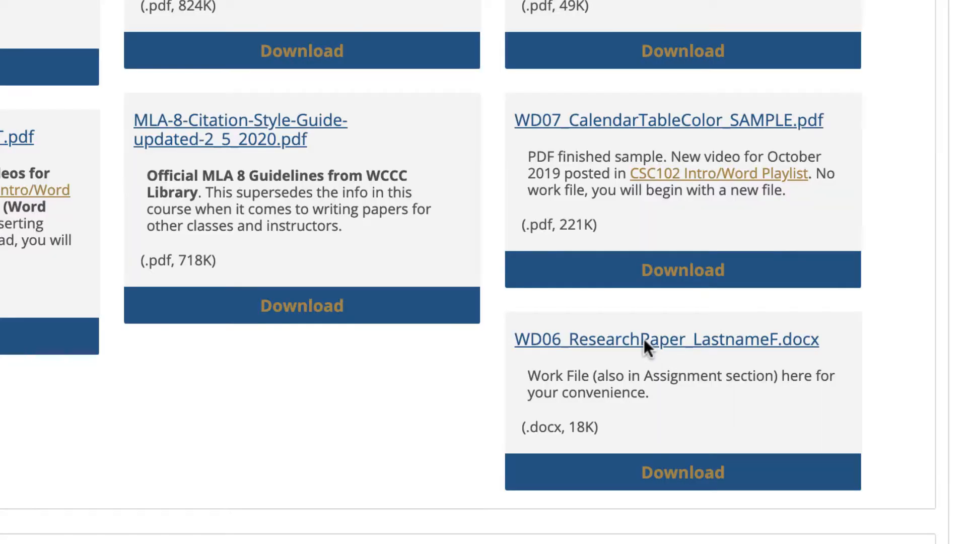
right_click(644, 339)
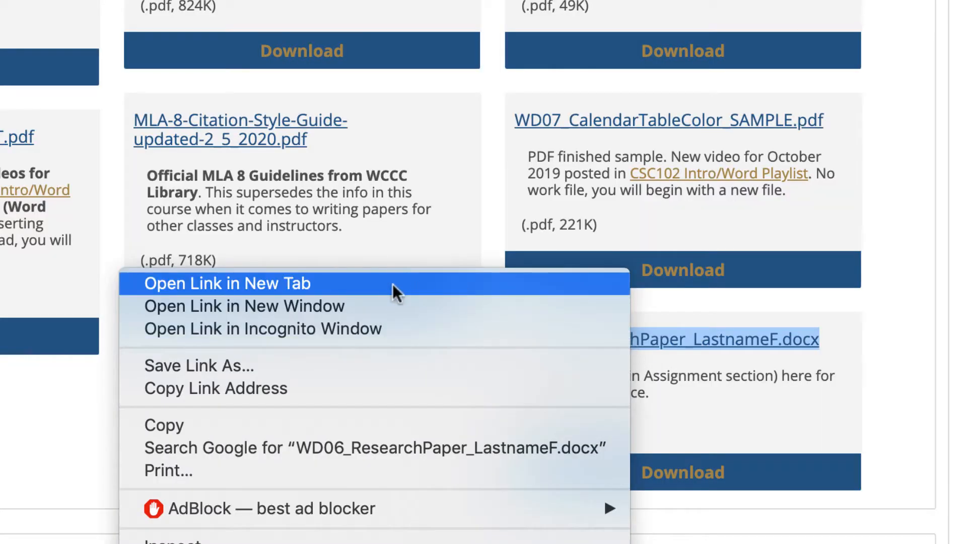
left_click(296, 365)
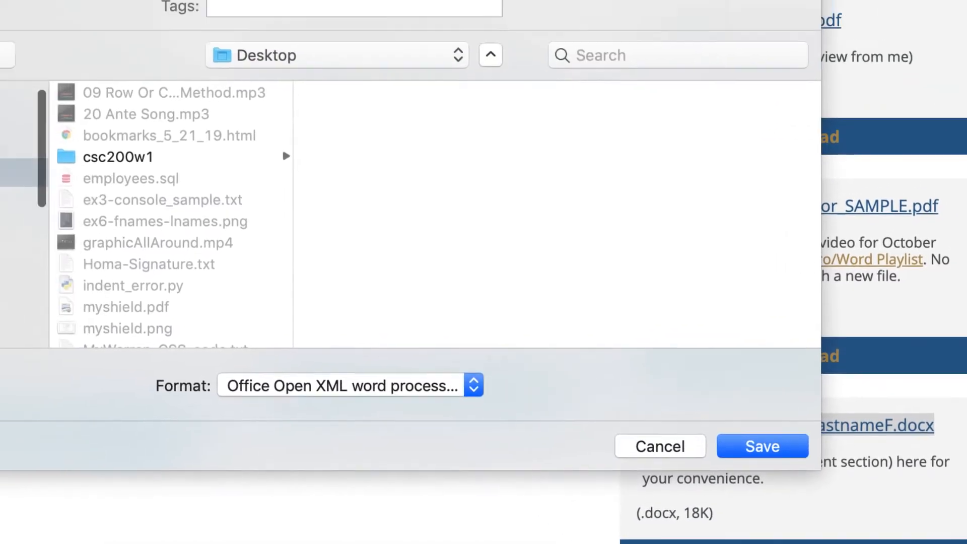
scroll(154, 407, "down", 3)
left_click(125, 409)
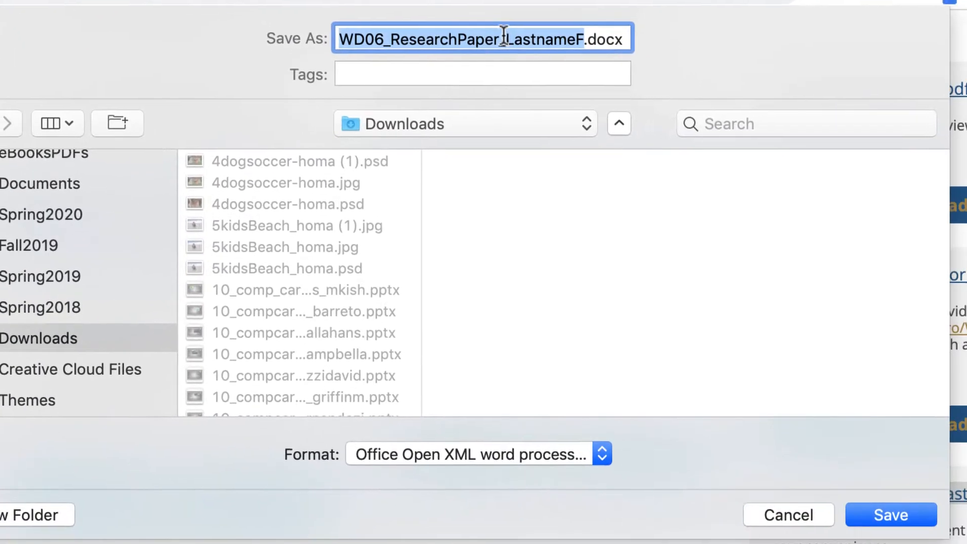
Replace LastnameF in the file name with the student's last name and first initial, and save the file
left_click(567, 113)
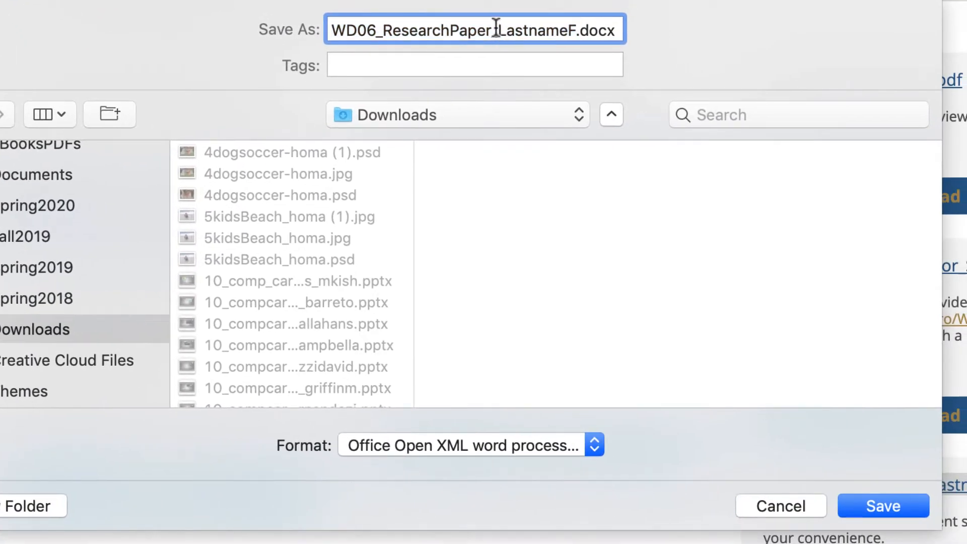
left_click_drag(496, 26, 577, 28)
type("HomaR")
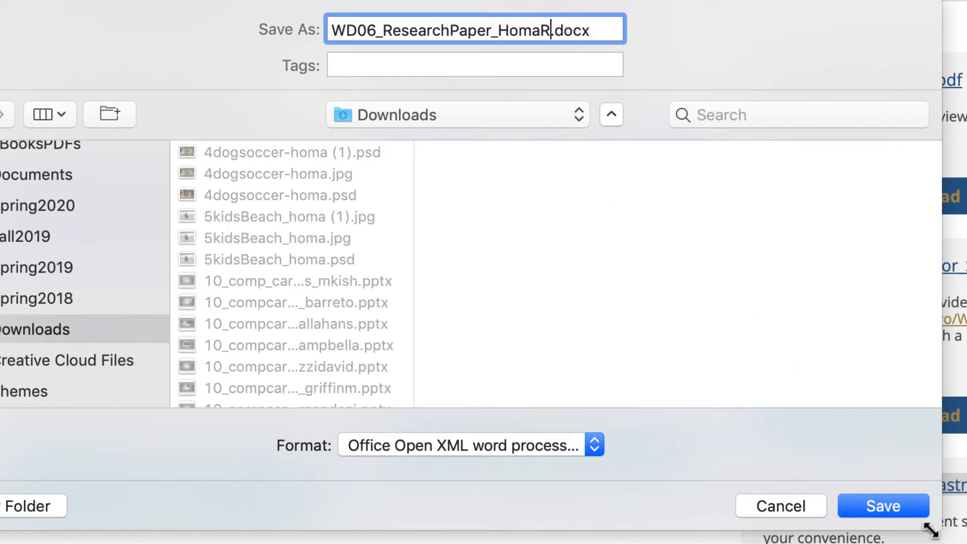
left_click(900, 508)
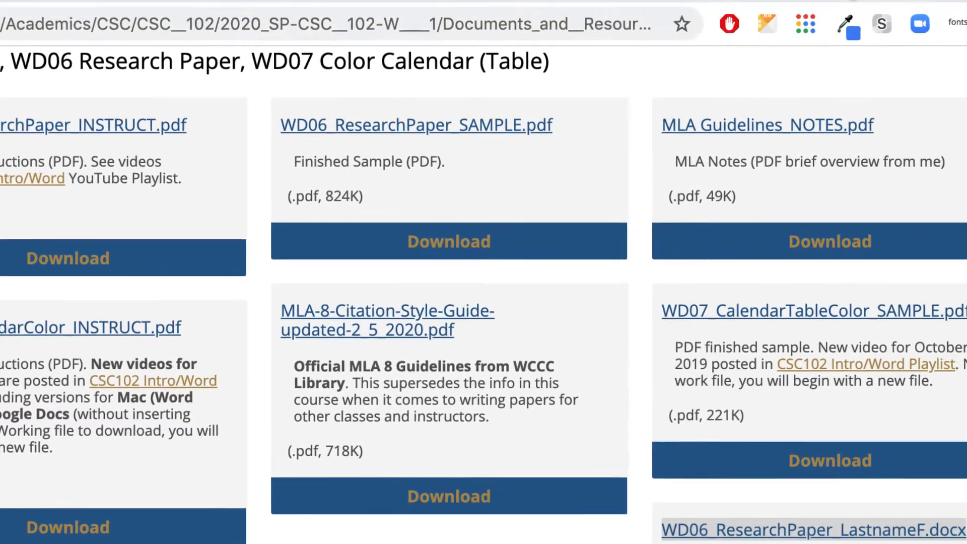
Open Google Drive in a new browser tab and go into the CSC102W1 folder
key("super+t")
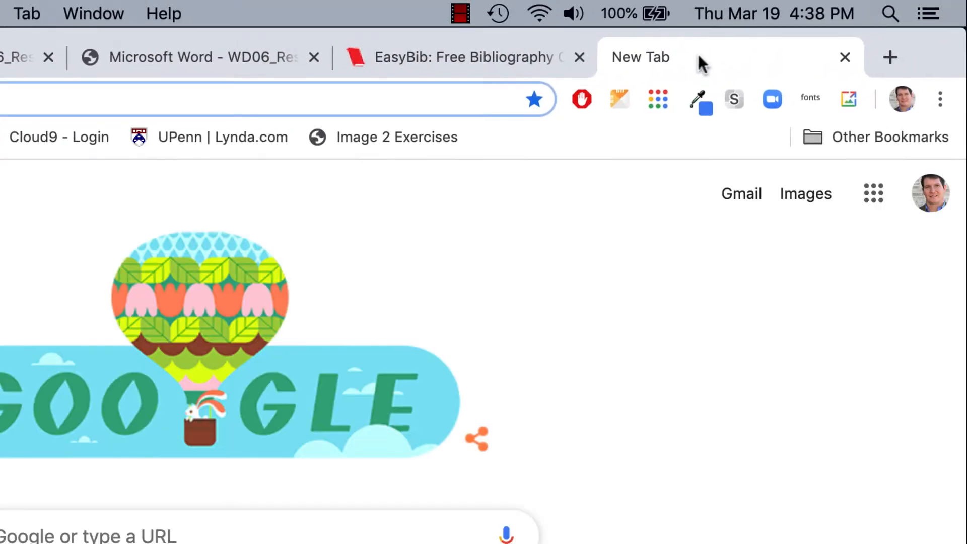
left_click(874, 201)
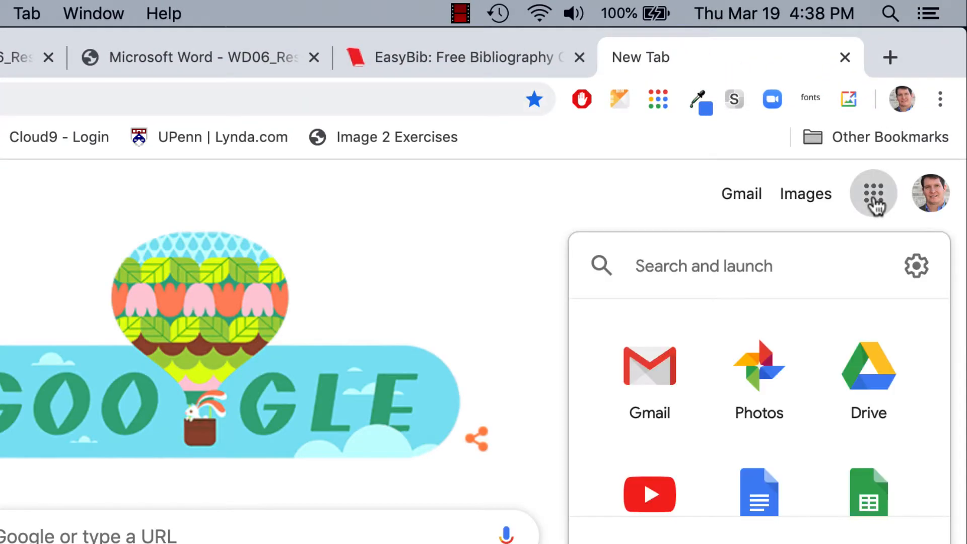
left_click(875, 389)
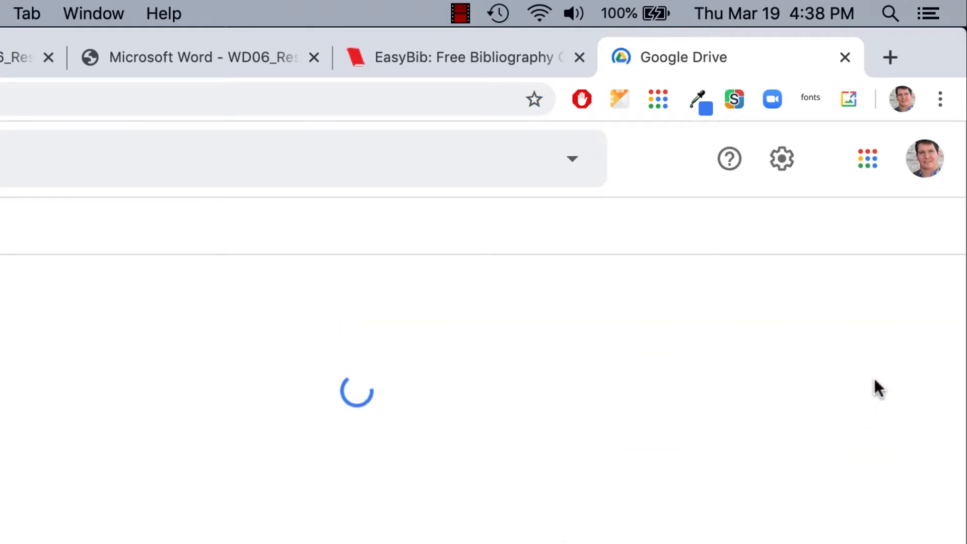
scroll(357, 522, "down", 3)
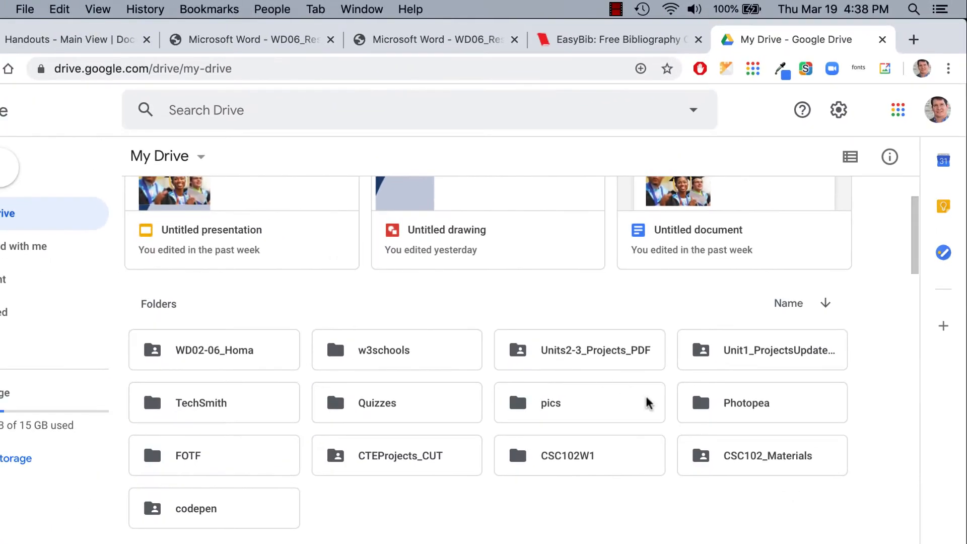
double_click(560, 457)
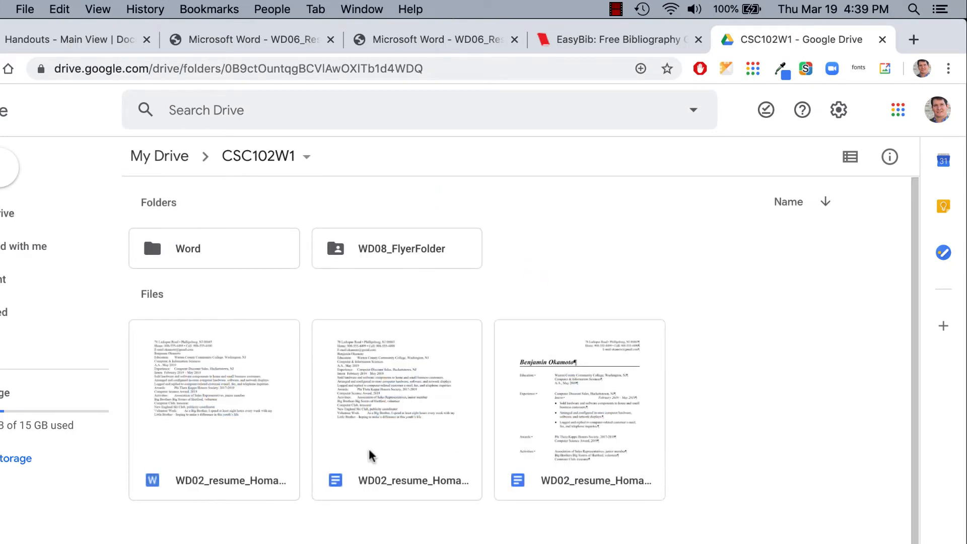
Upload the renamed WD06 research paper from the Downloads folder in Finder to the CSC102W1 Drive folder
left_click(1, 202)
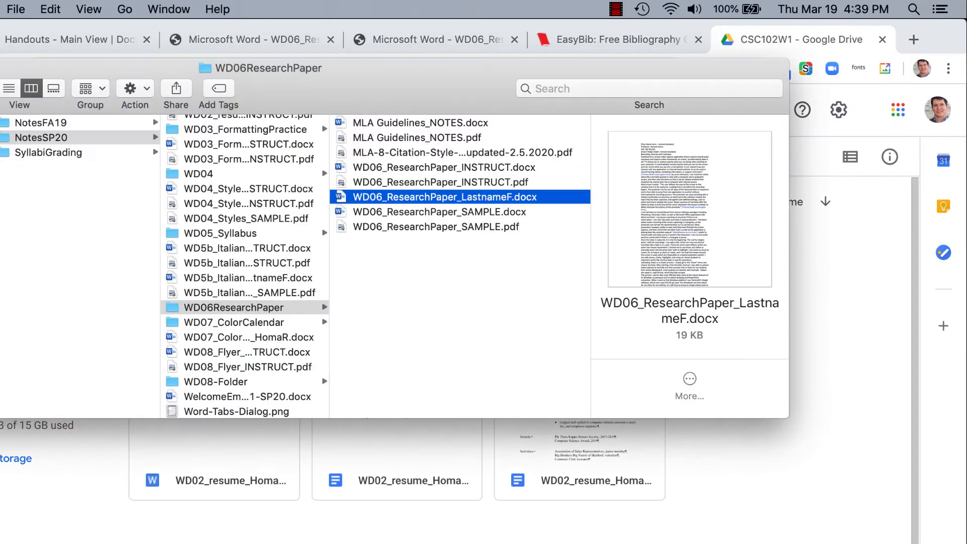
left_click_drag(87, 61, 335, 43)
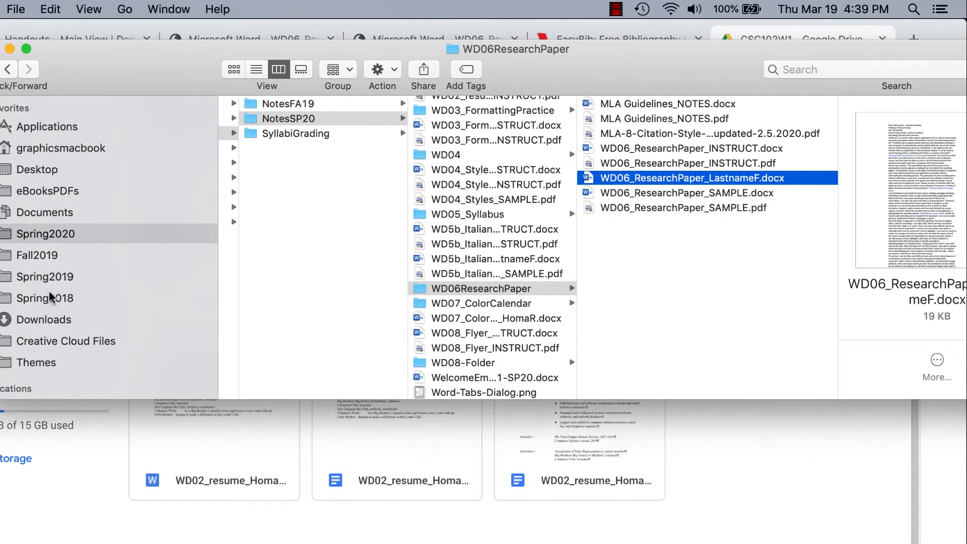
left_click(51, 319)
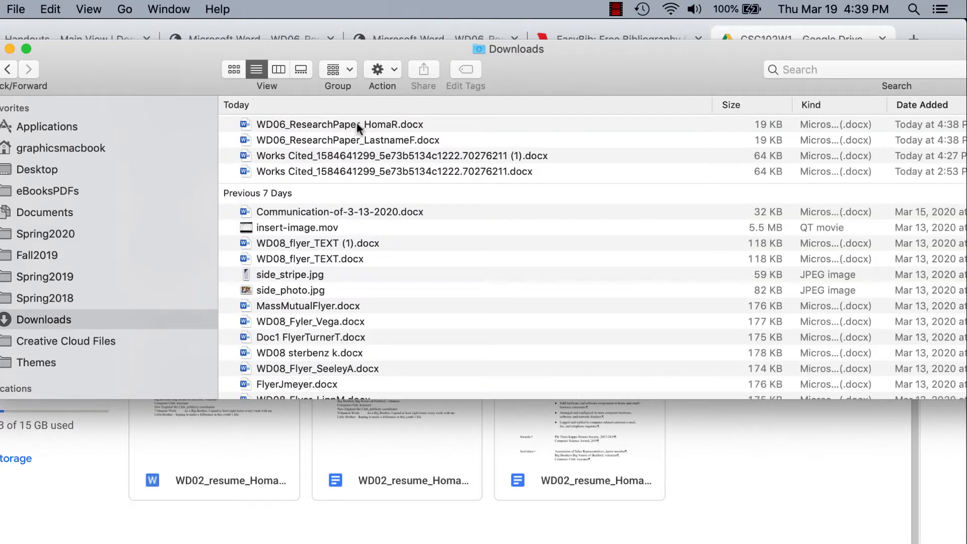
left_click_drag(294, 120, 750, 490)
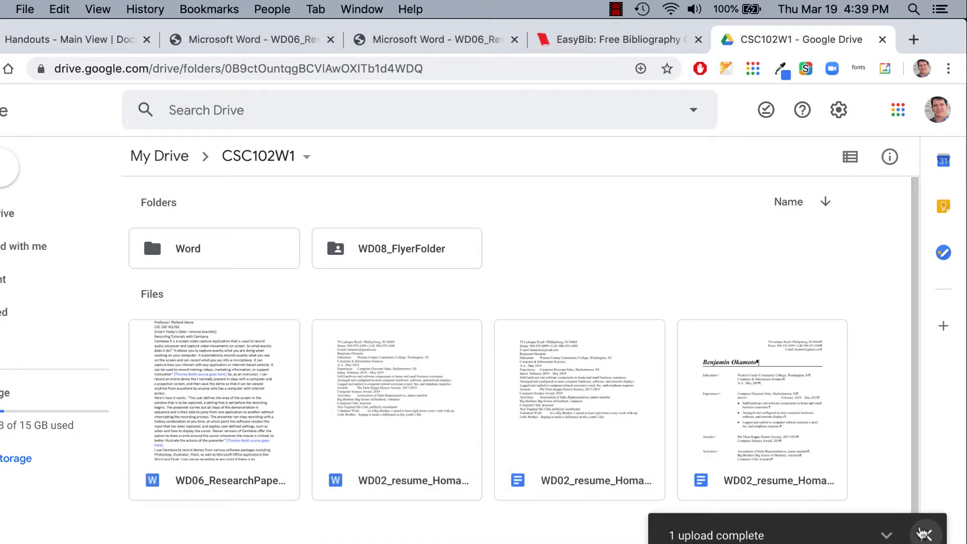
Open the uploaded WD06 research paper with Google Docs and close the Drive folder's tab
left_click(214, 371)
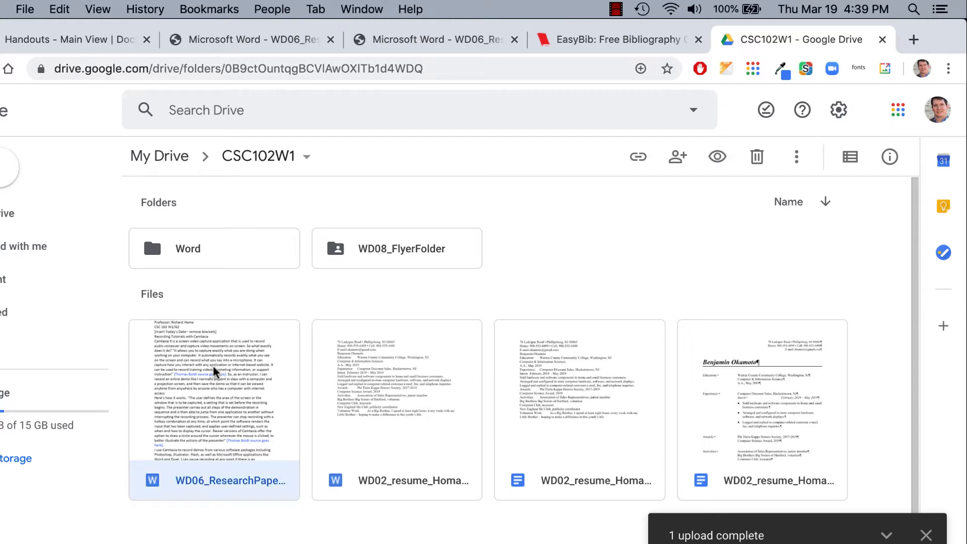
double_click(214, 371)
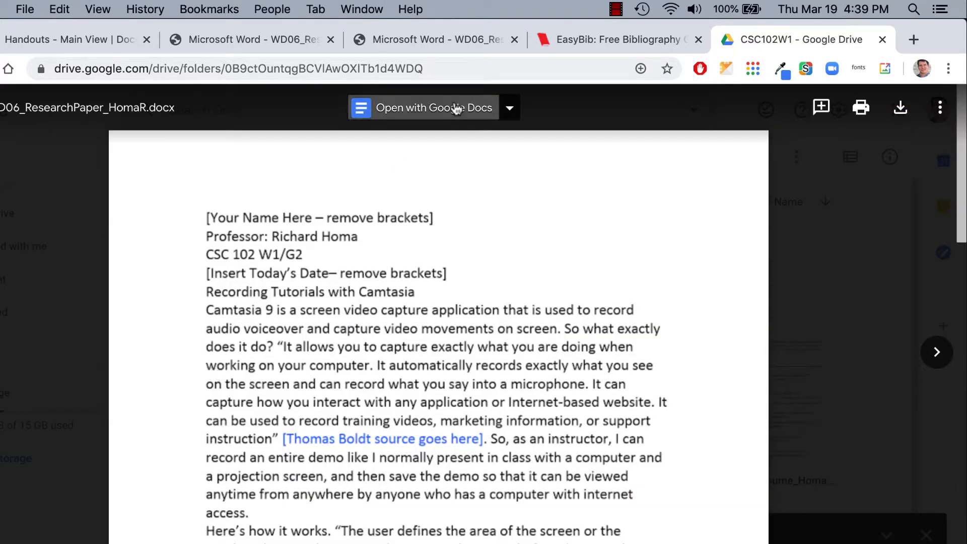
left_click(456, 109)
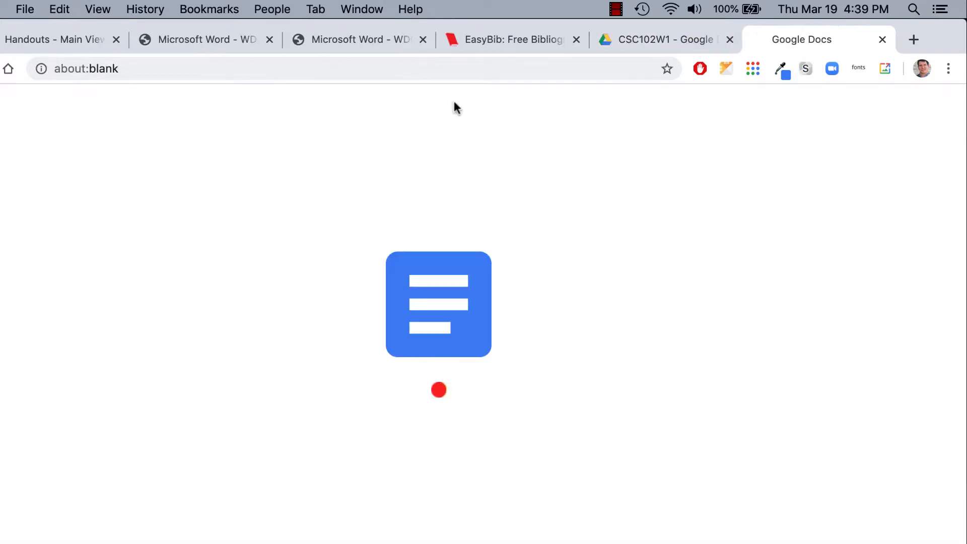
left_click(729, 40)
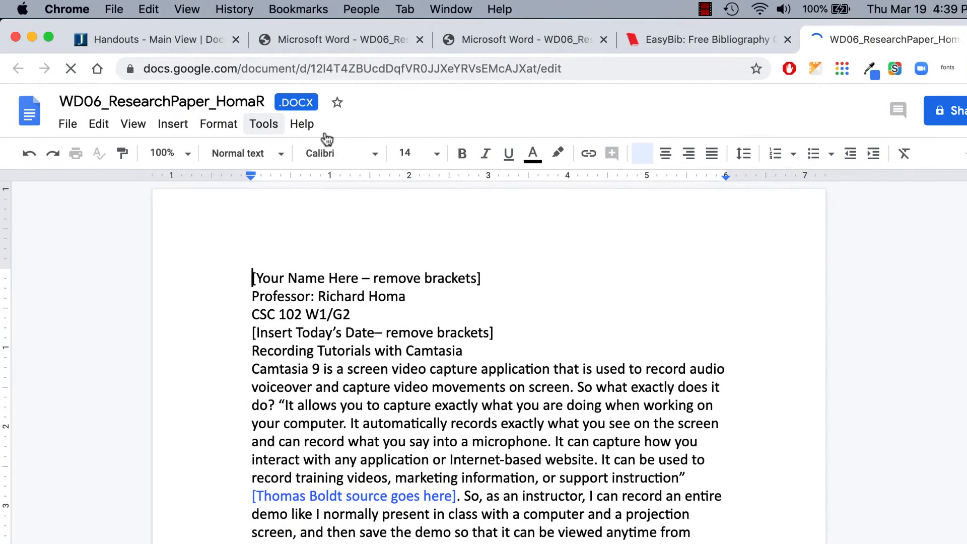
Save the .docx research paper as a Google Docs document and close the original .docx version's tab
left_click(69, 127)
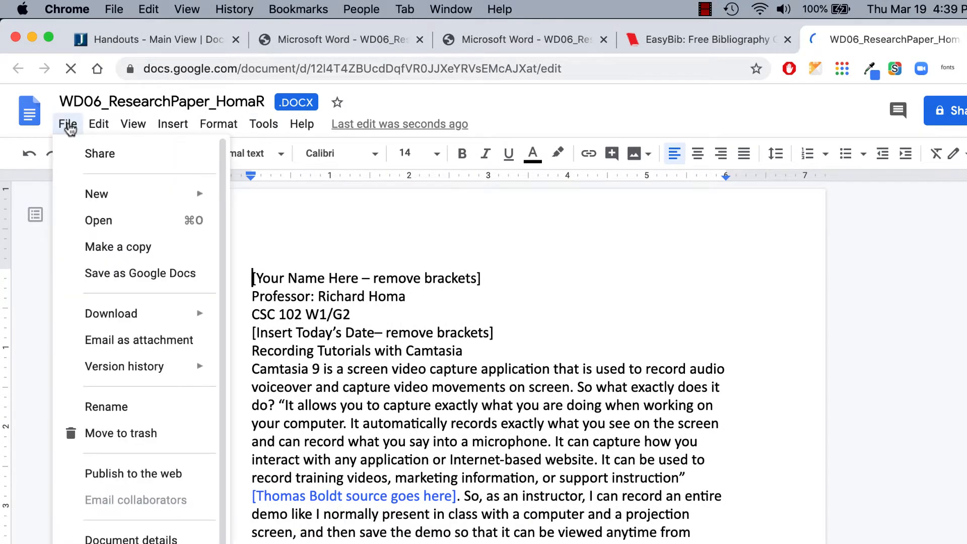
left_click(103, 275)
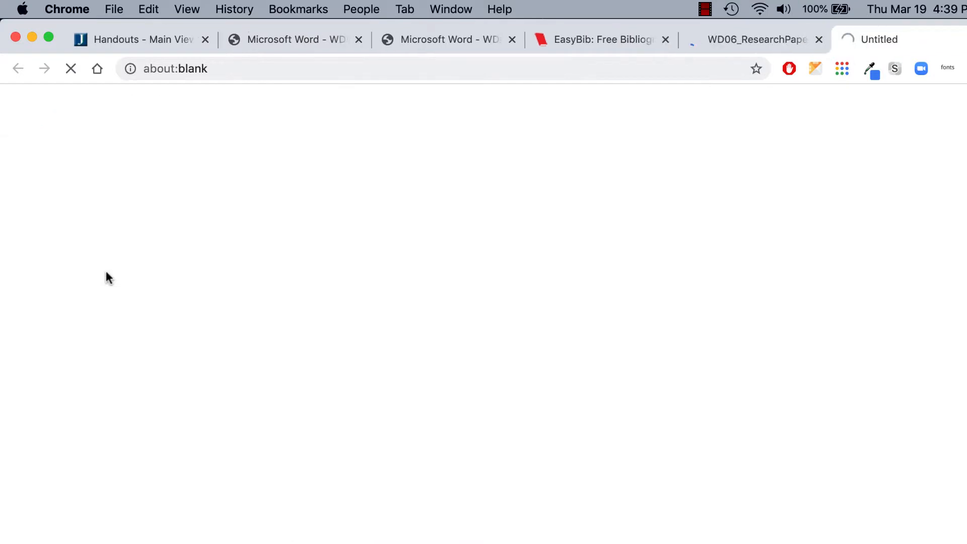
left_click(820, 39)
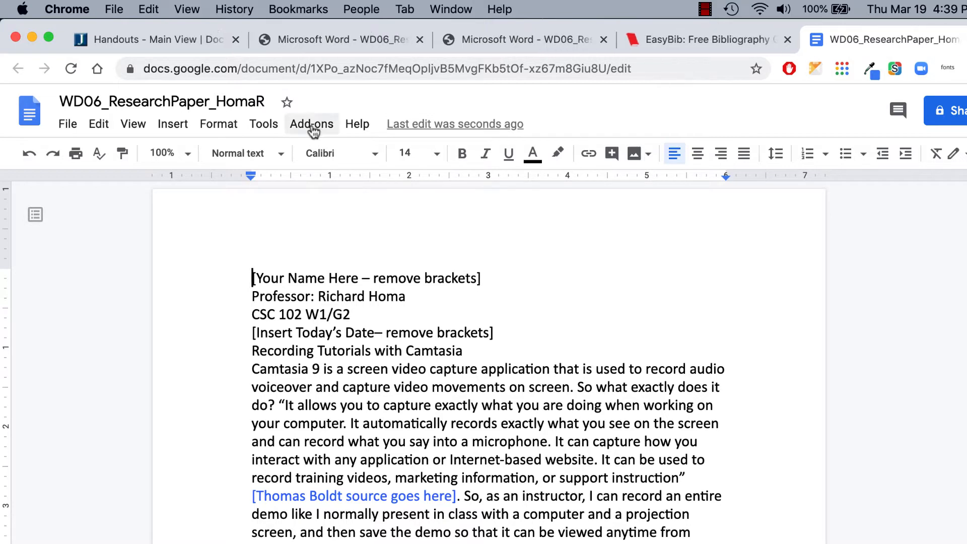
scroll(388, 375, "down", 5)
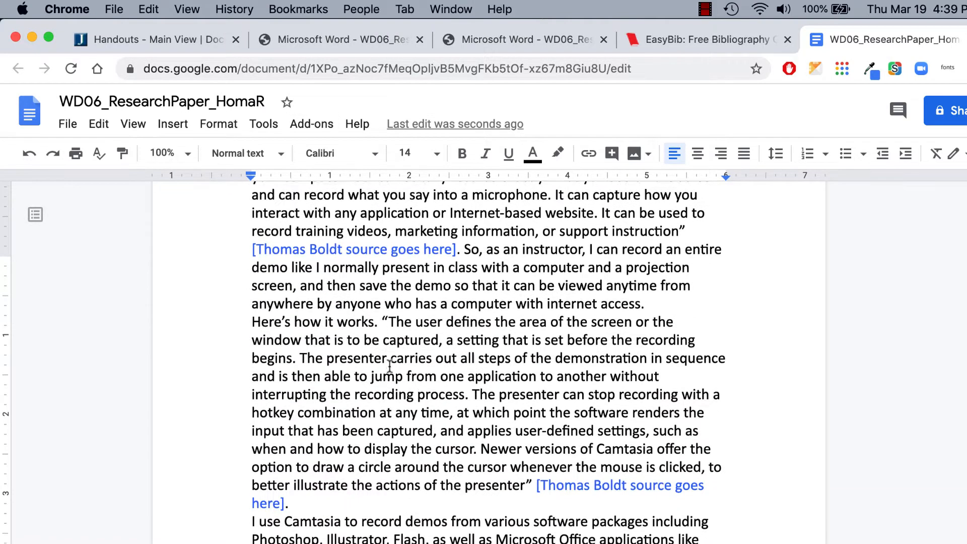
scroll(388, 365, "up", 5)
left_click(308, 124)
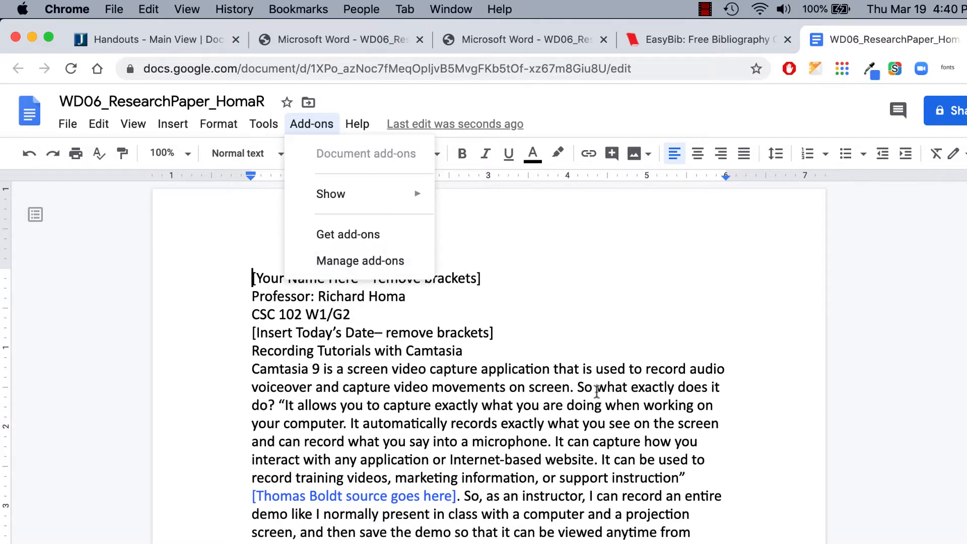
left_click(651, 308)
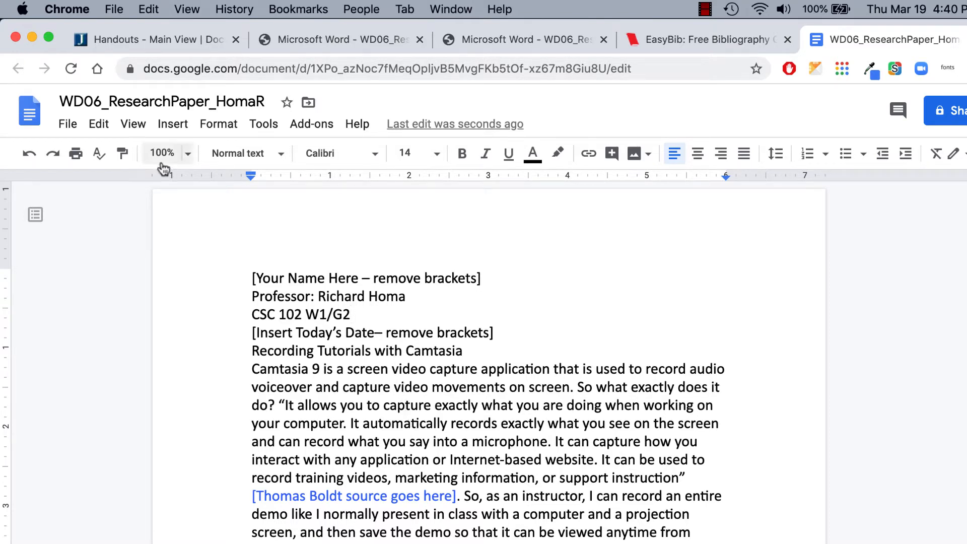
Set the research paper's left and right page margins to 1 inch
left_click(67, 125)
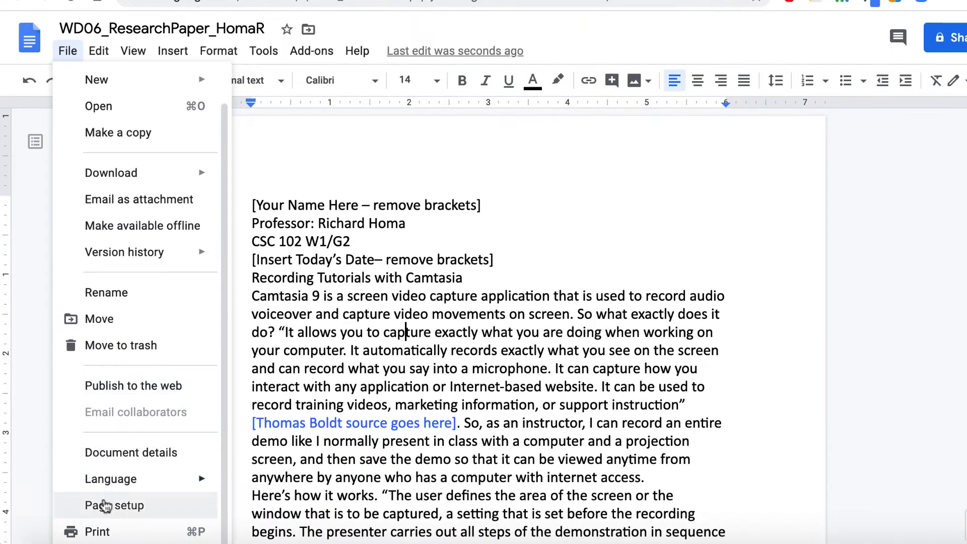
left_click(104, 504)
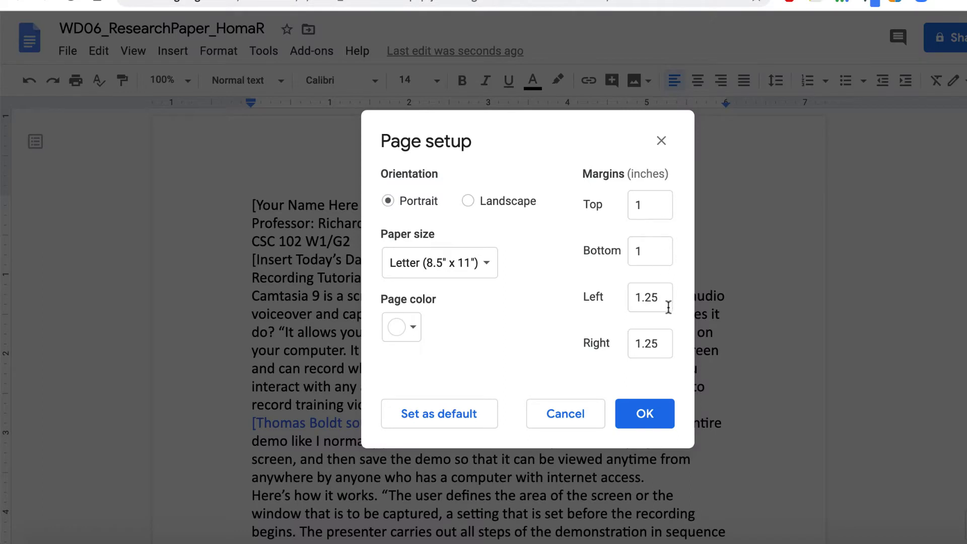
left_click_drag(669, 307, 598, 299)
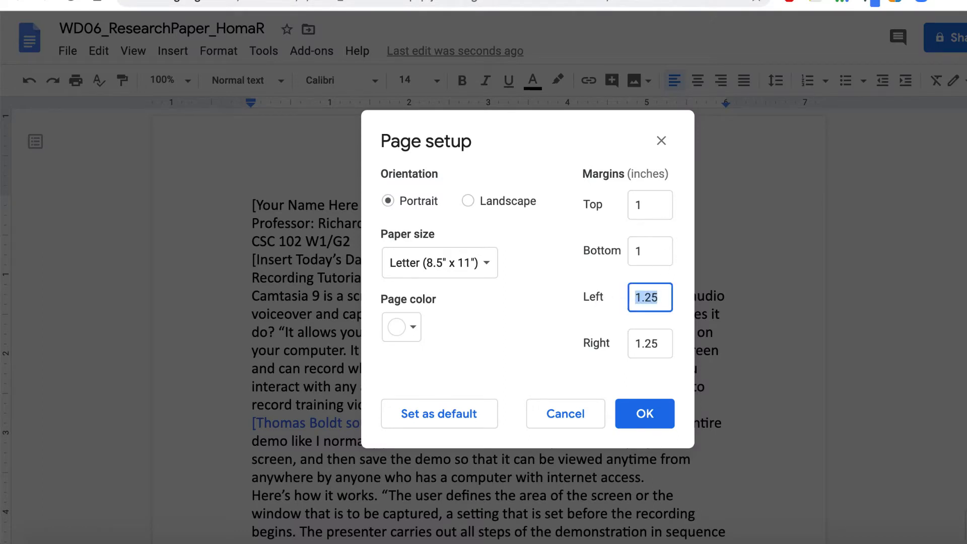
type("1")
double_click(659, 341)
type("1")
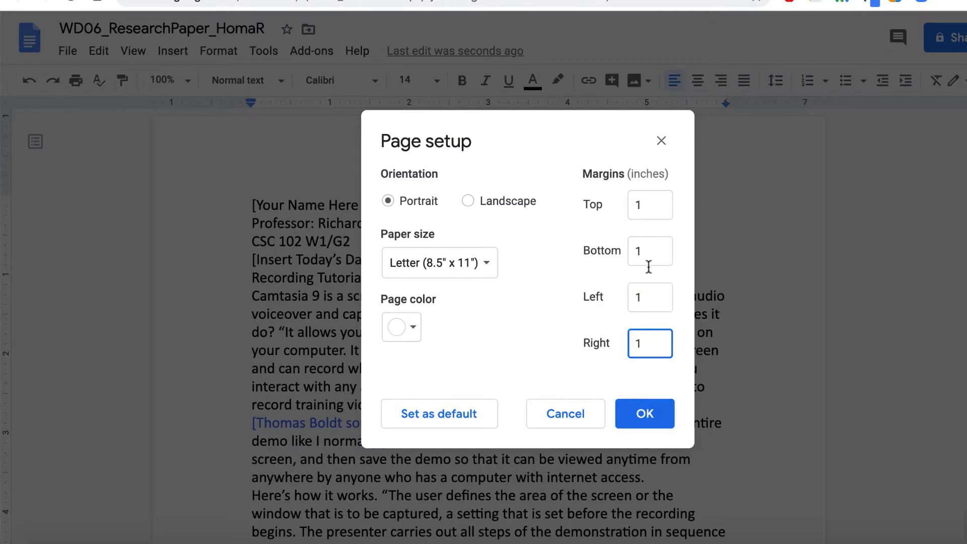
left_click(645, 415)
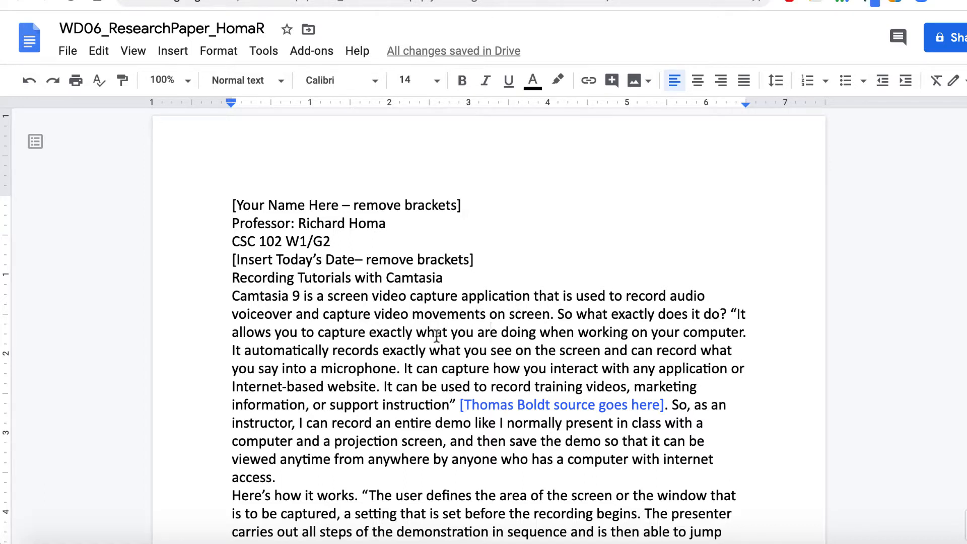
Set the entire research paper's font to Times New Roman, size 12
key("ctrl+a")
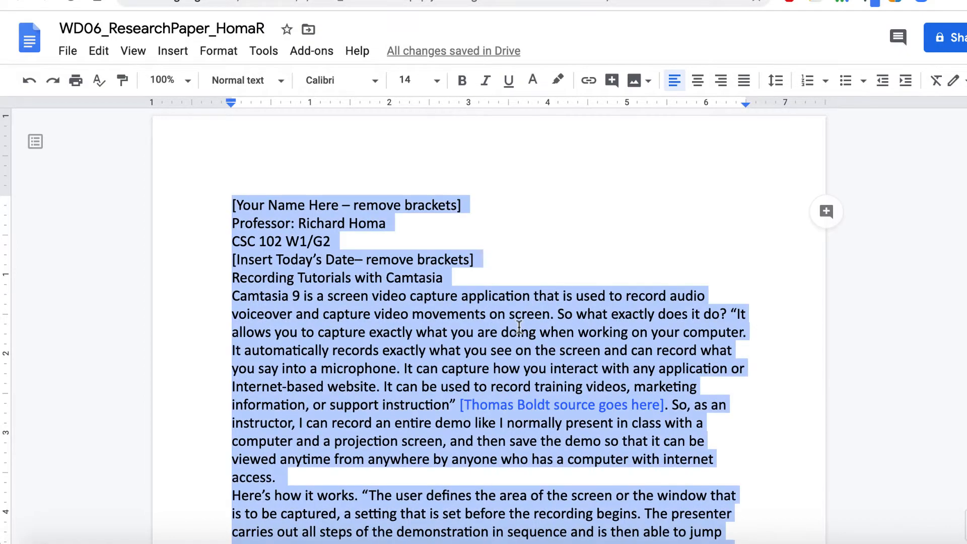
scroll(519, 328, "down", 12)
scroll(520, 328, "up", 12)
left_click(375, 81)
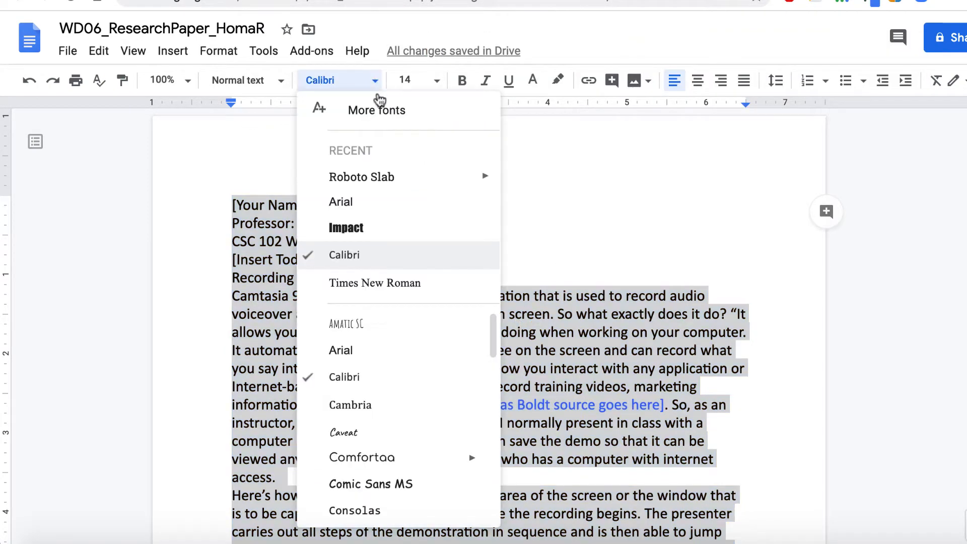
left_click(370, 285)
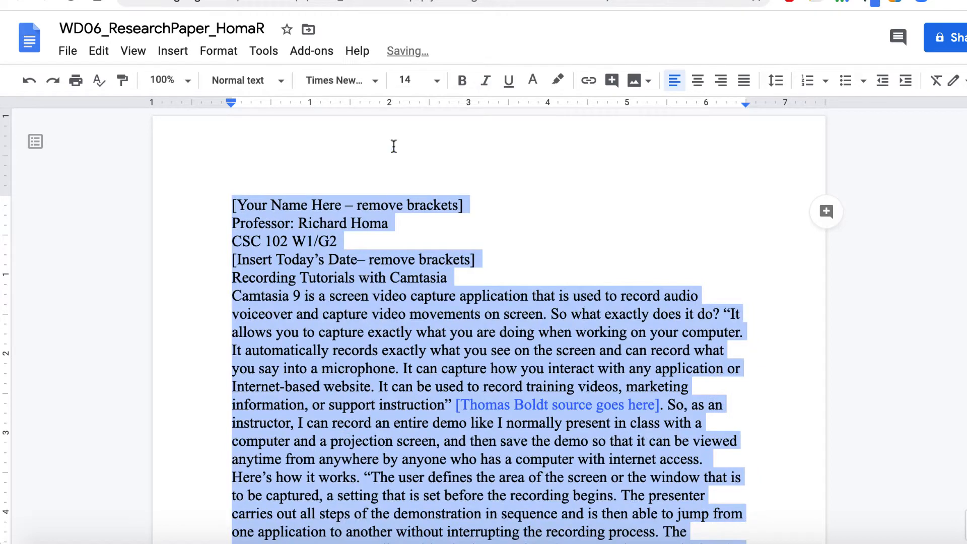
left_click(437, 81)
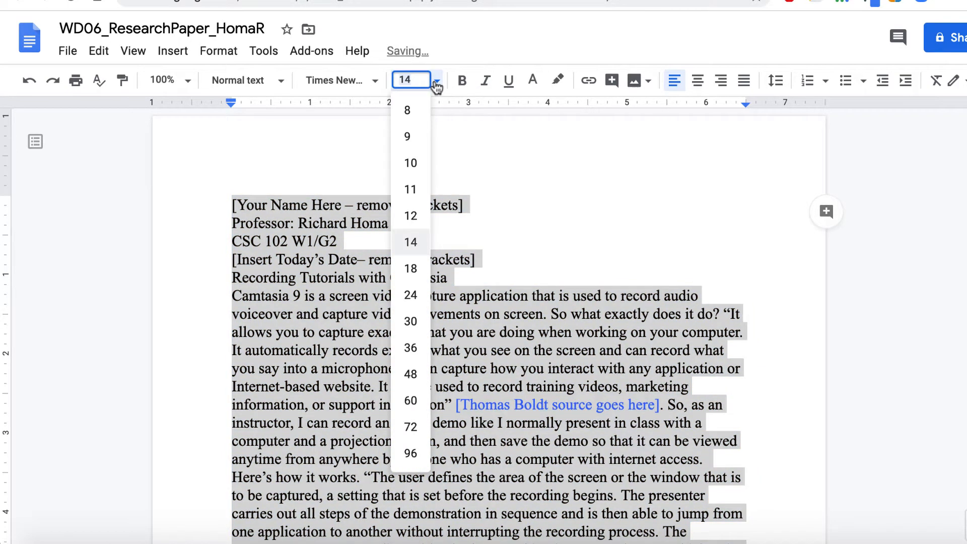
left_click(409, 218)
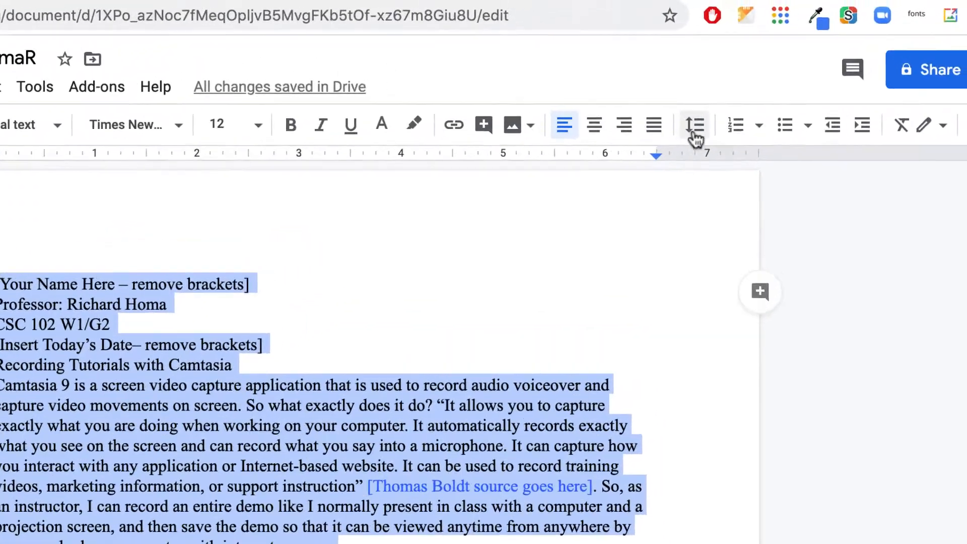
Apply double line spacing to the entire selected paper and clear the selection
left_click(776, 81)
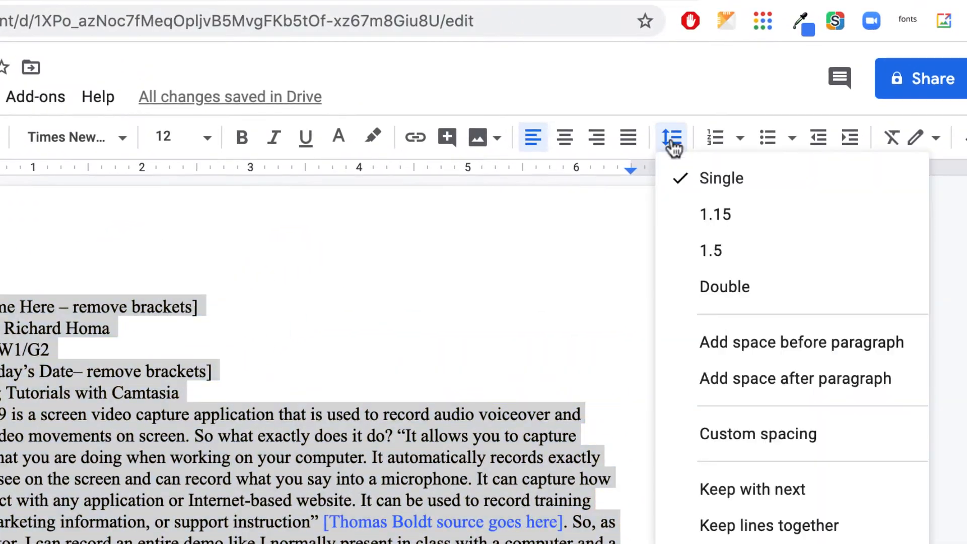
left_click(699, 297)
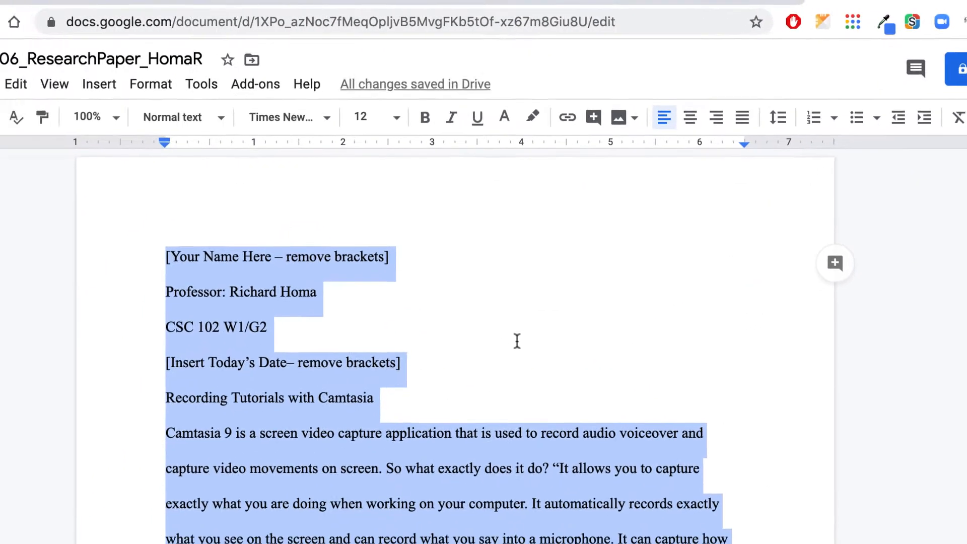
left_click(537, 332)
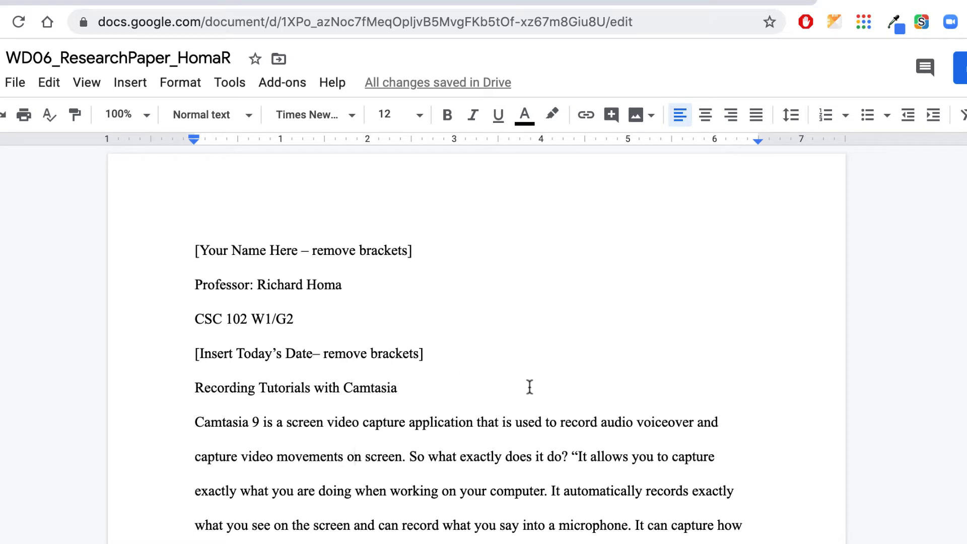
Set a 0.5-inch first-line indent for all paragraphs in the paper
key("ctrl+a")
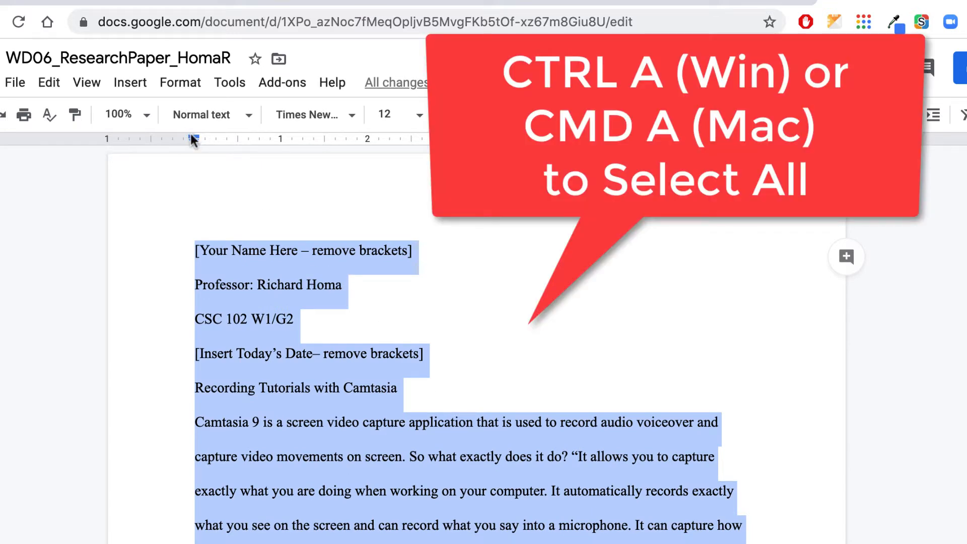
left_click_drag(196, 141, 232, 140)
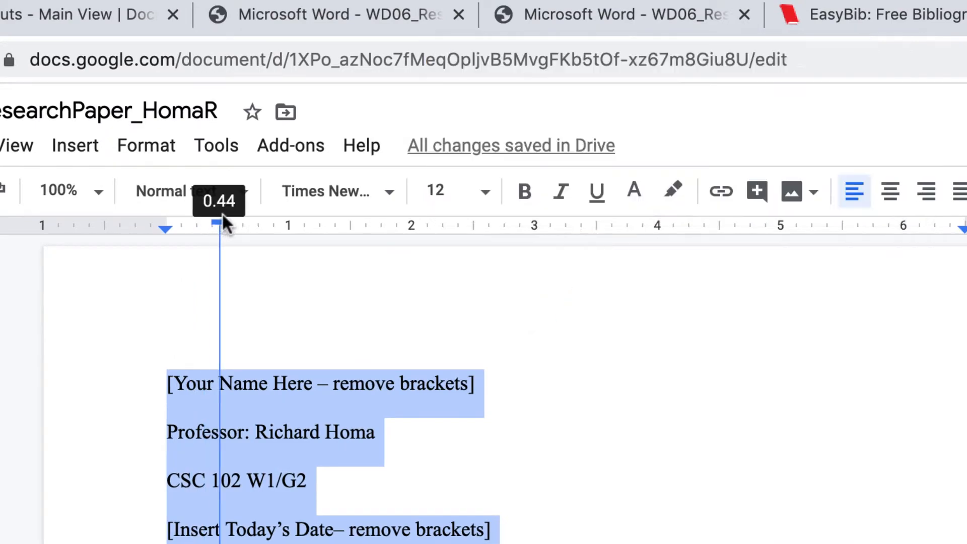
left_click_drag(222, 213, 225, 213)
scroll(372, 542, "down", 20)
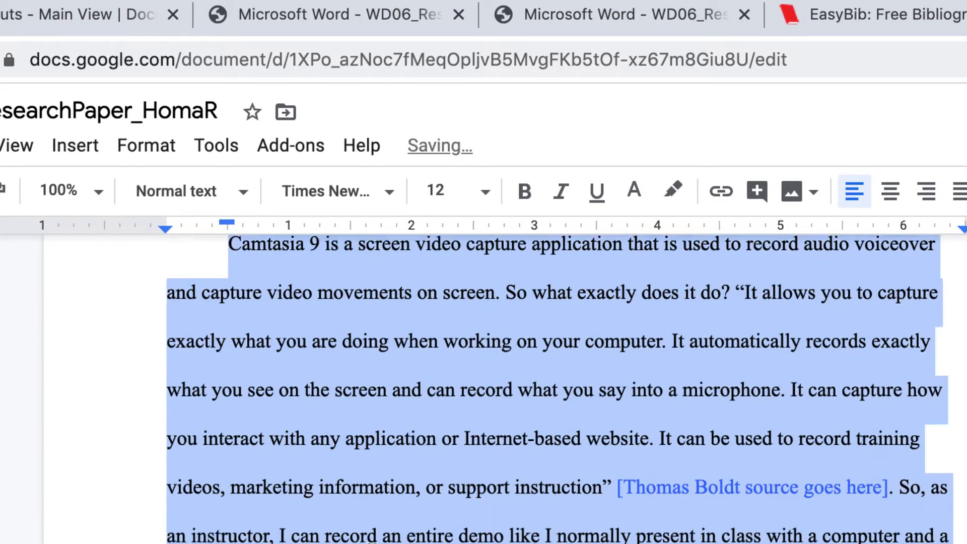
scroll(562, 388, "down", 15)
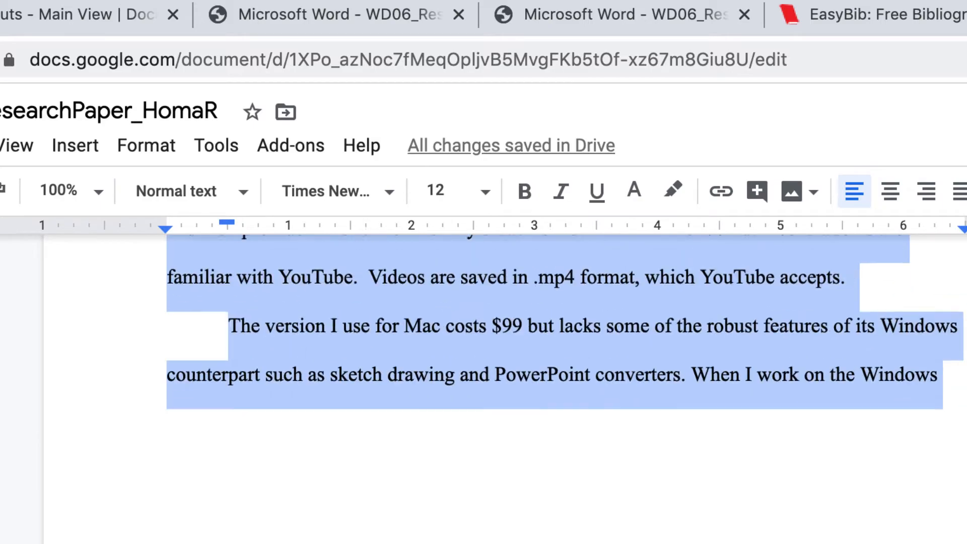
scroll(562, 388, "up", 5)
scroll(504, 389, "up", 20)
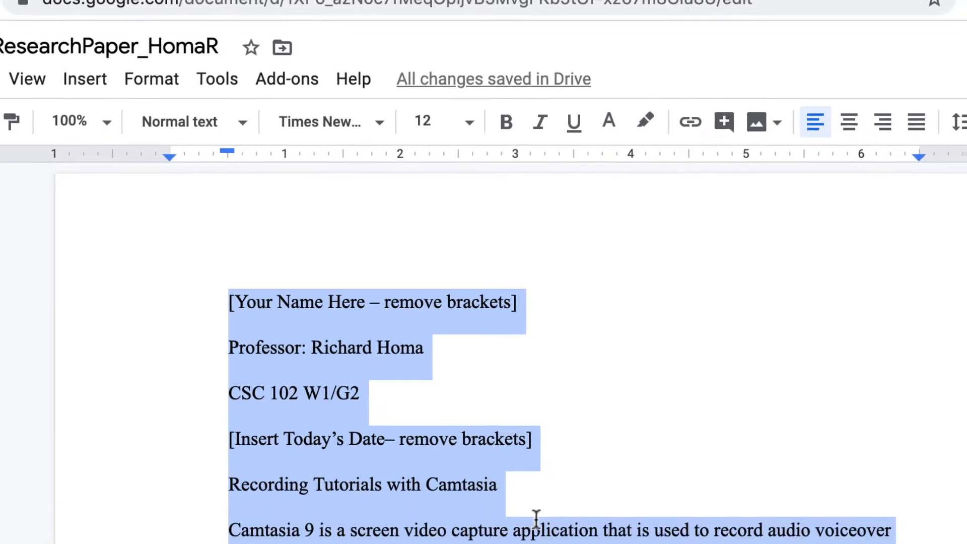
Remove the first-line indent from the title and the four heading lines above it, and center the title "Recording Tutorials with Camtasia"
left_click(522, 522)
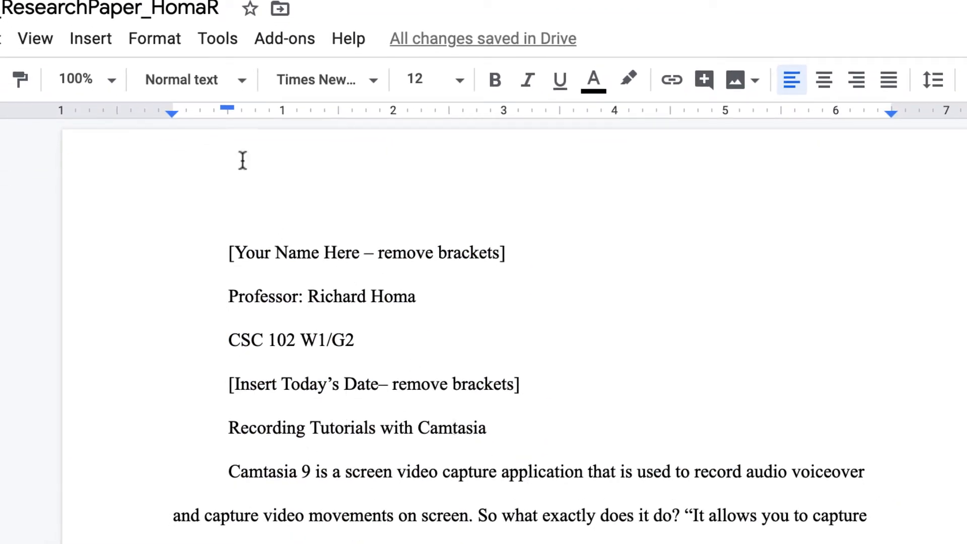
left_click_drag(227, 107, 173, 107)
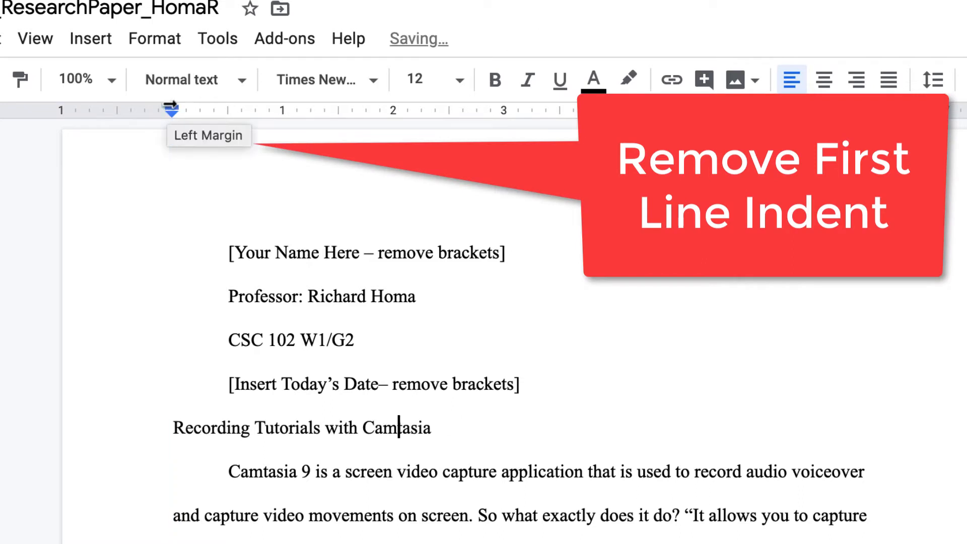
left_click_drag(220, 251, 539, 376)
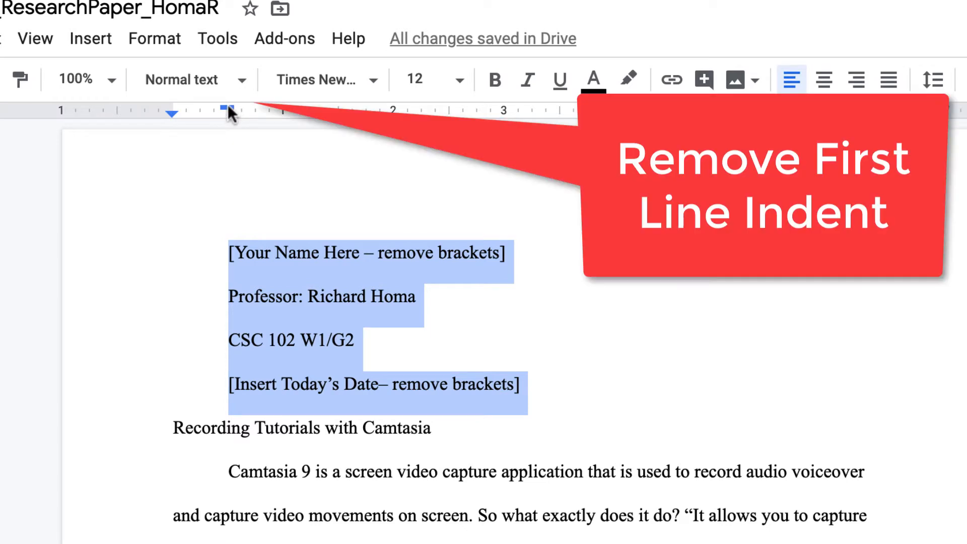
left_click_drag(228, 107, 174, 102)
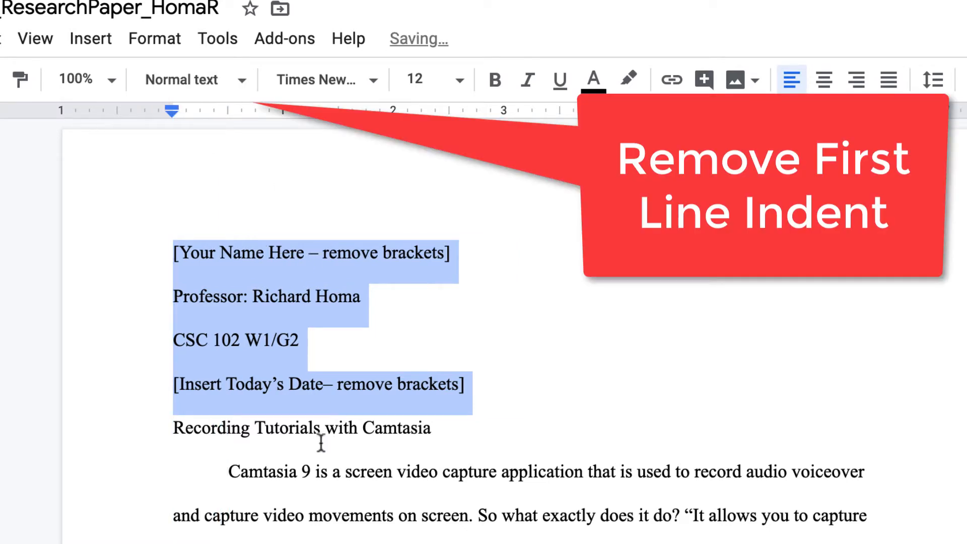
left_click(405, 426)
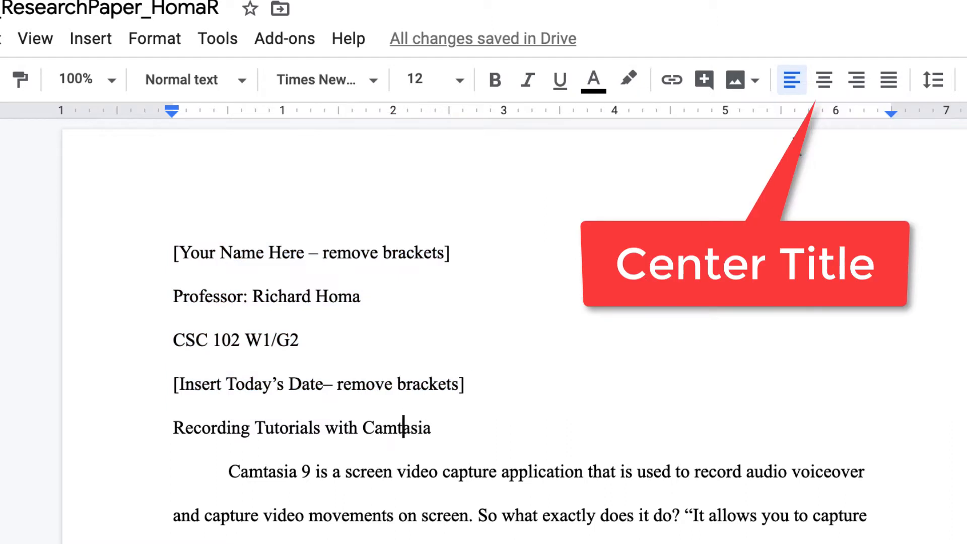
left_click(823, 82)
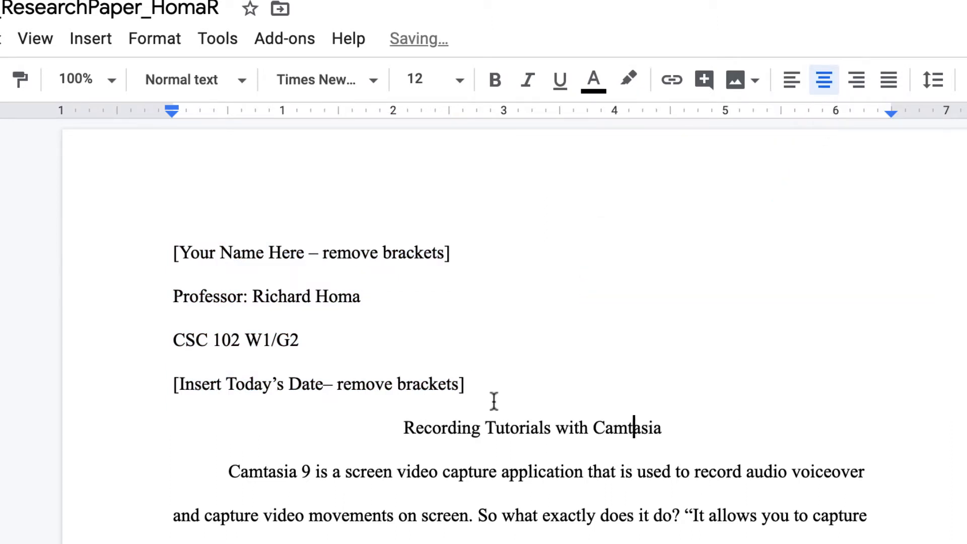
Replace the bracketed date placeholder above the title with "March 19, 2020"
left_click_drag(464, 386, 170, 391)
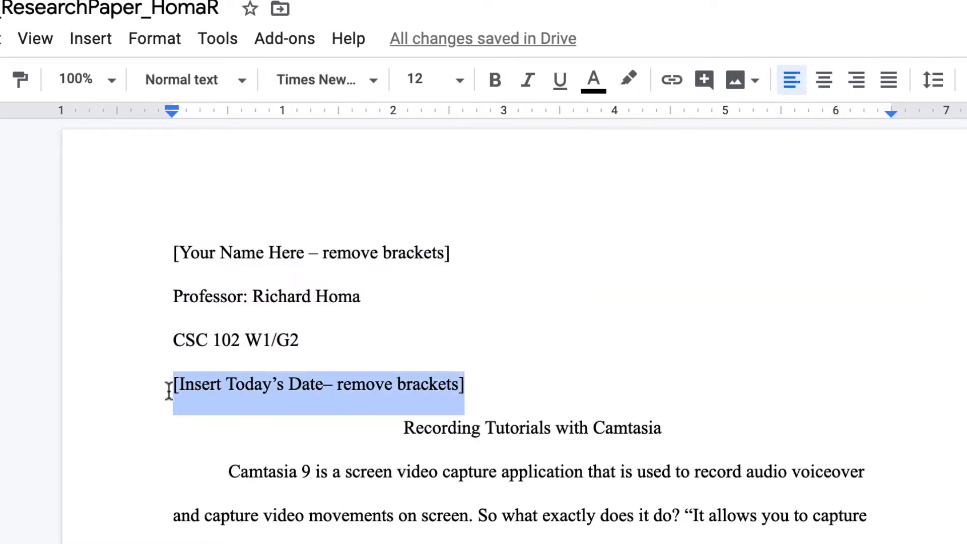
key("BackSpace")
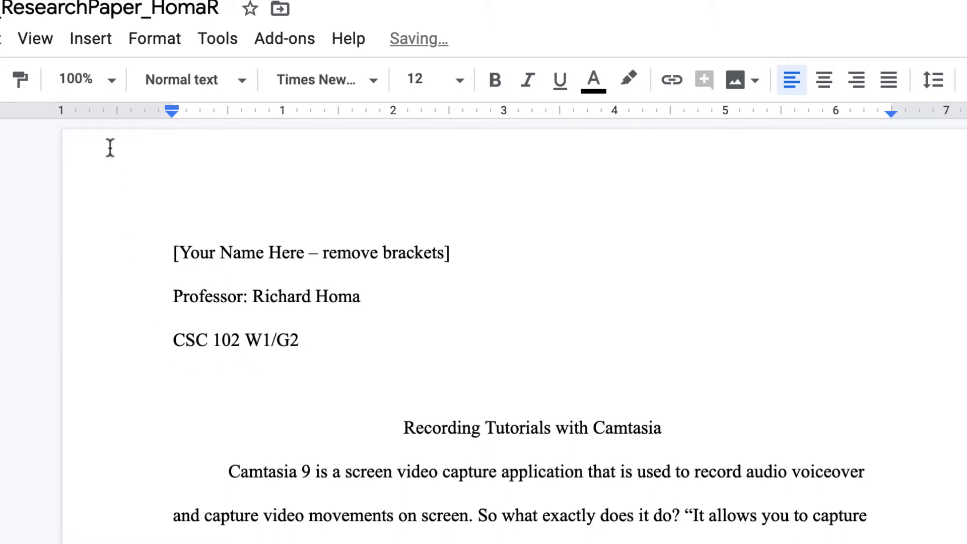
left_click(99, 46)
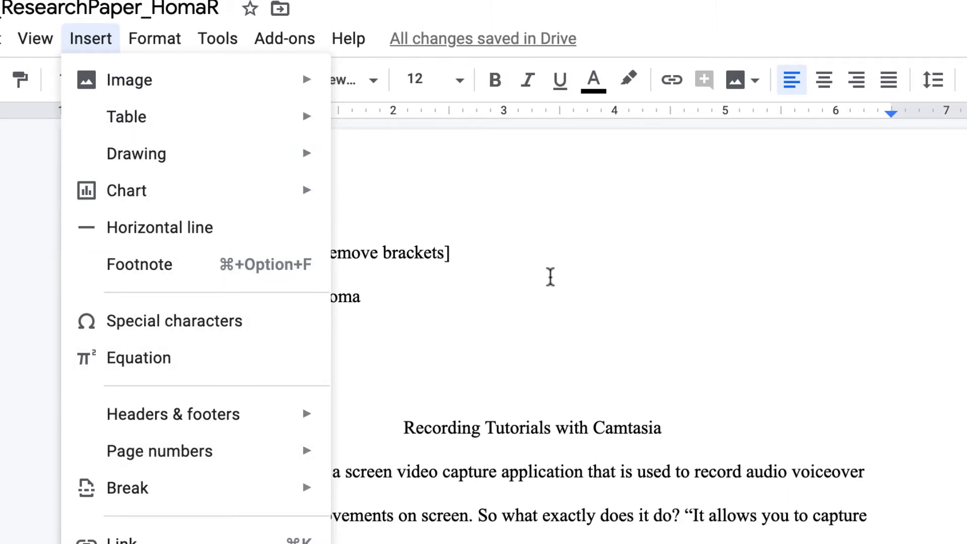
left_click(551, 277)
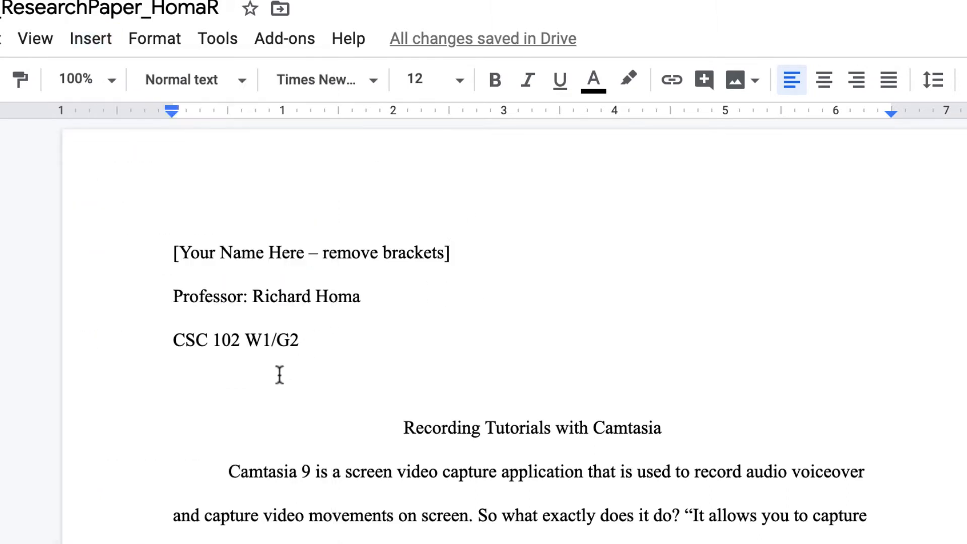
type("March 19, 2020")
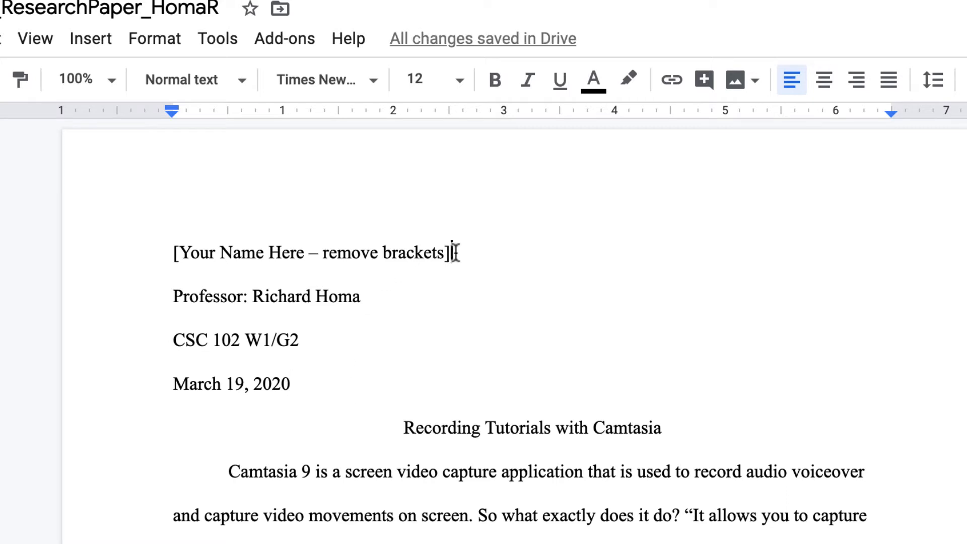
Replace the bracketed name placeholder on the paper's first line with the student's full name
left_click_drag(455, 252, 91, 254)
type("Steve")
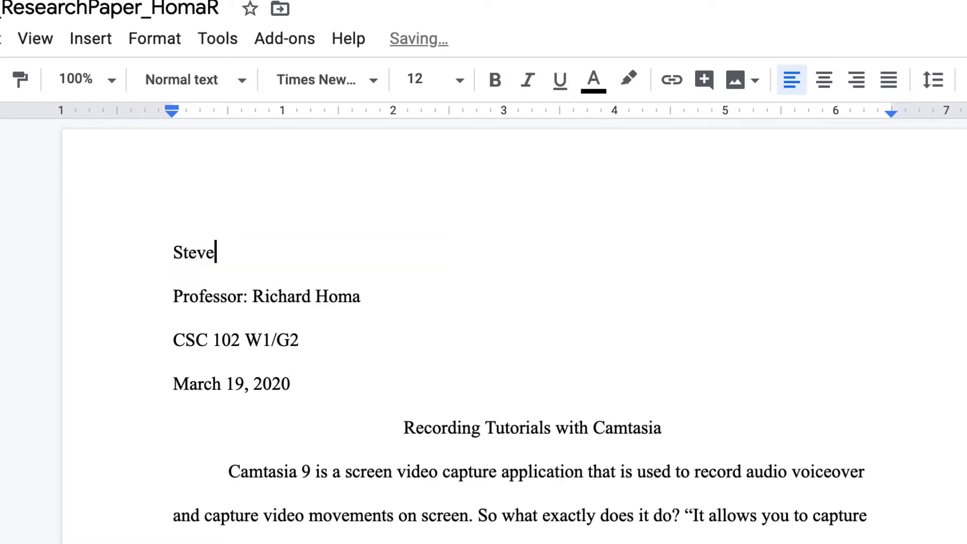
type(" SMith")
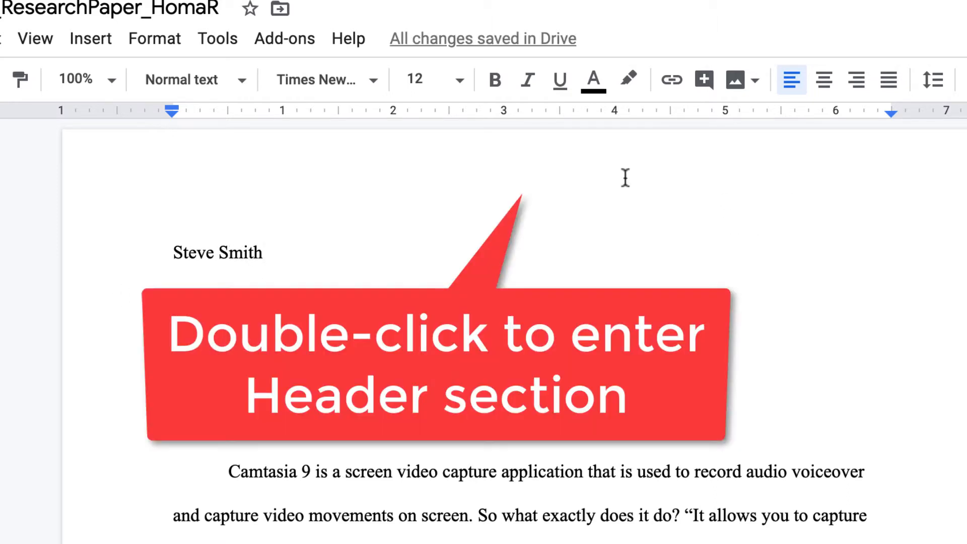
Insert a page number in the header, numbered from the first page, and right-align it
double_click(807, 187)
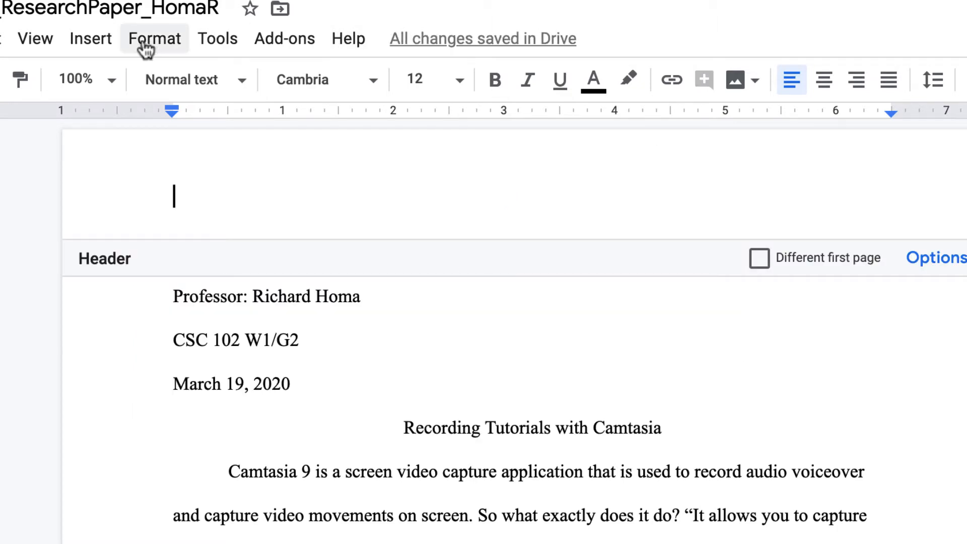
left_click(96, 42)
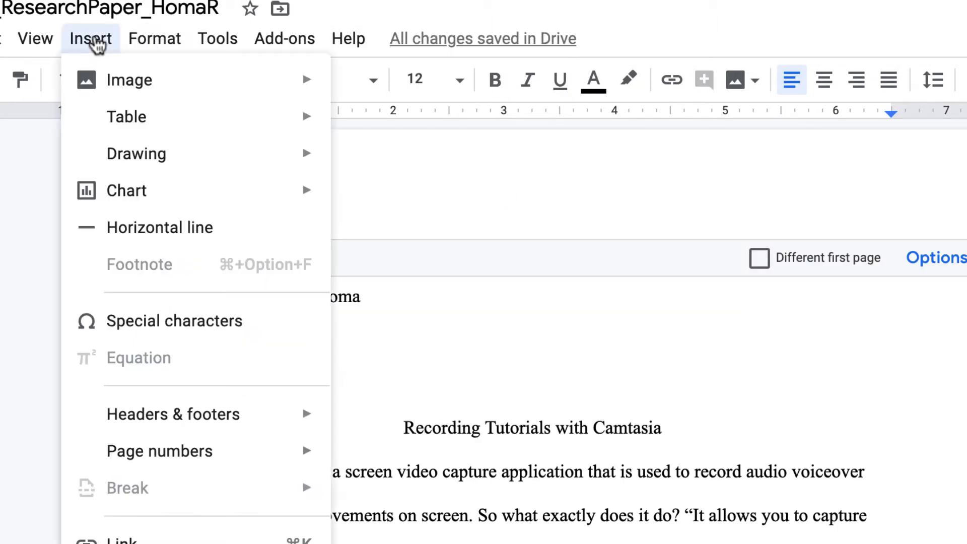
mouse_move(266, 460)
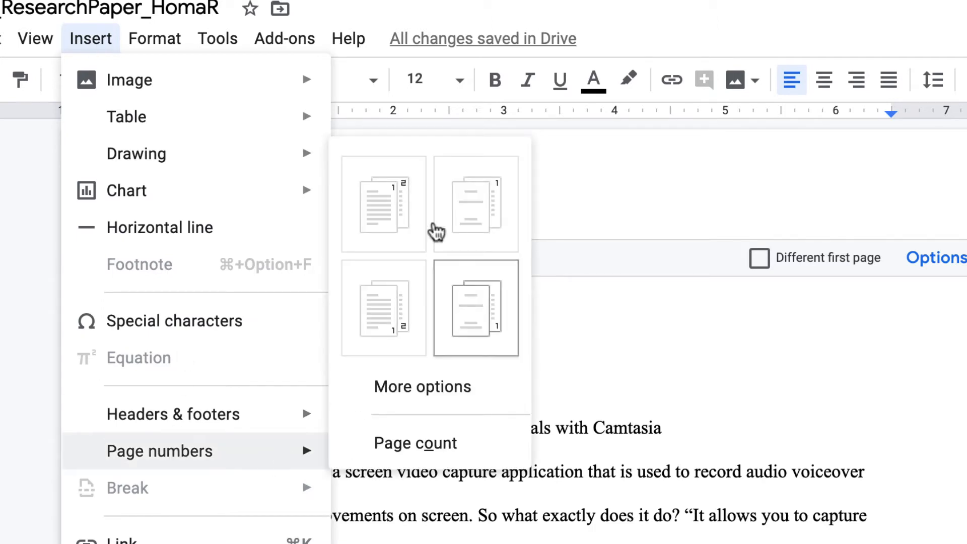
left_click(396, 202)
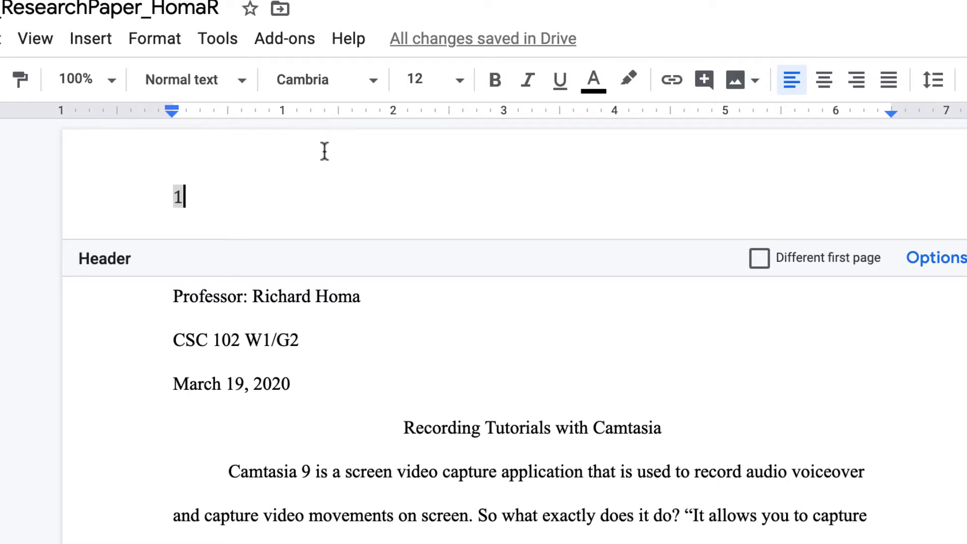
left_click(858, 81)
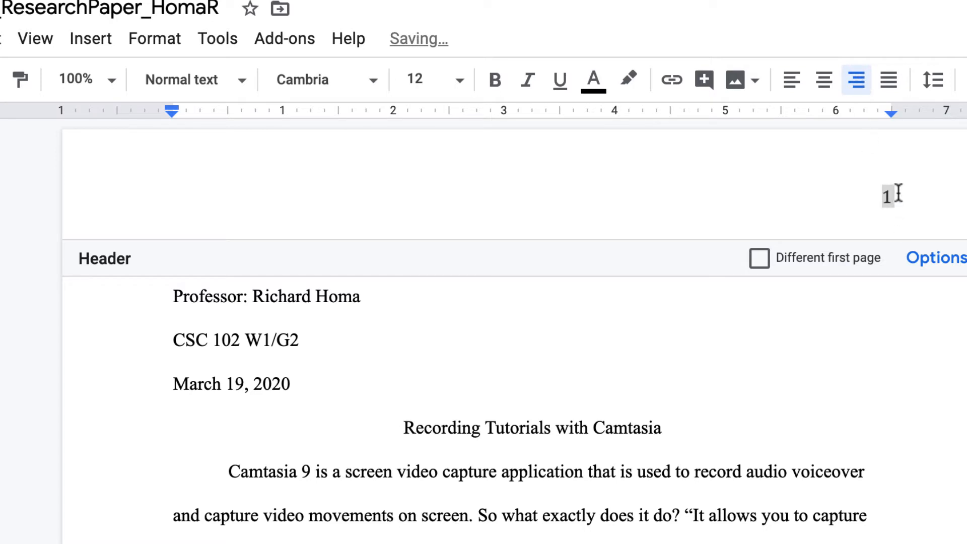
Set the header's page number in Times New Roman
double_click(882, 195)
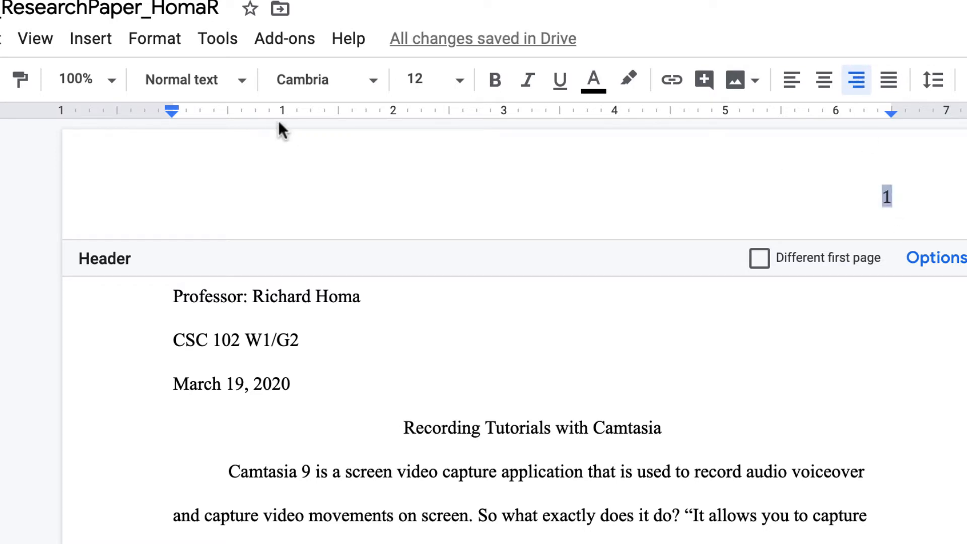
left_click(377, 81)
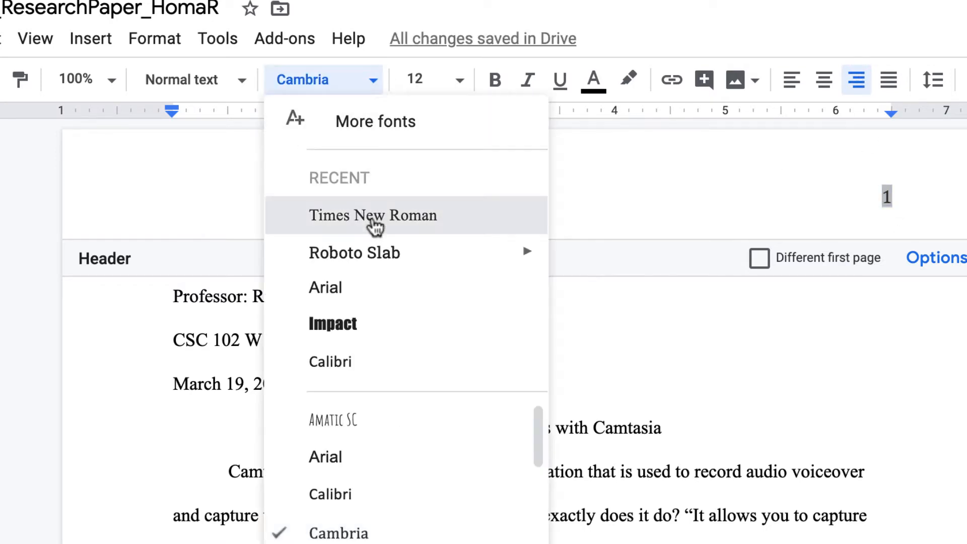
left_click(374, 214)
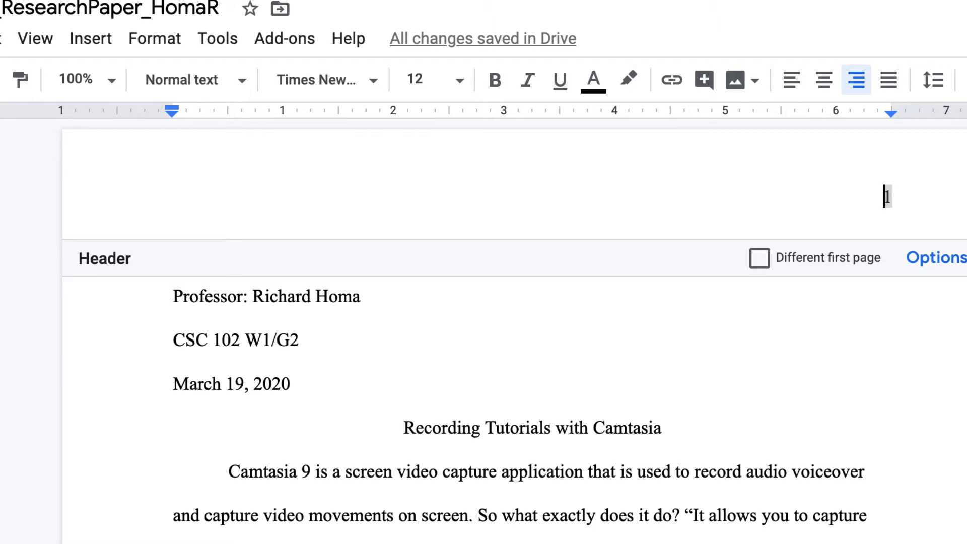
Insert the student's last name and a space before the header's page number, and return to the body text
type("Homa")
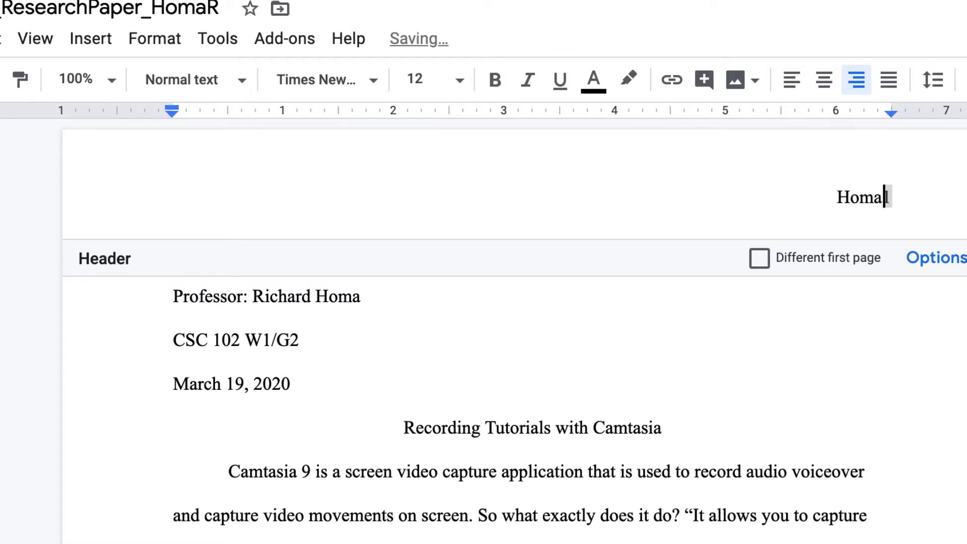
key("BackSpace")
key("BackSpace")
key("BackSpace")
type("Smith 1")
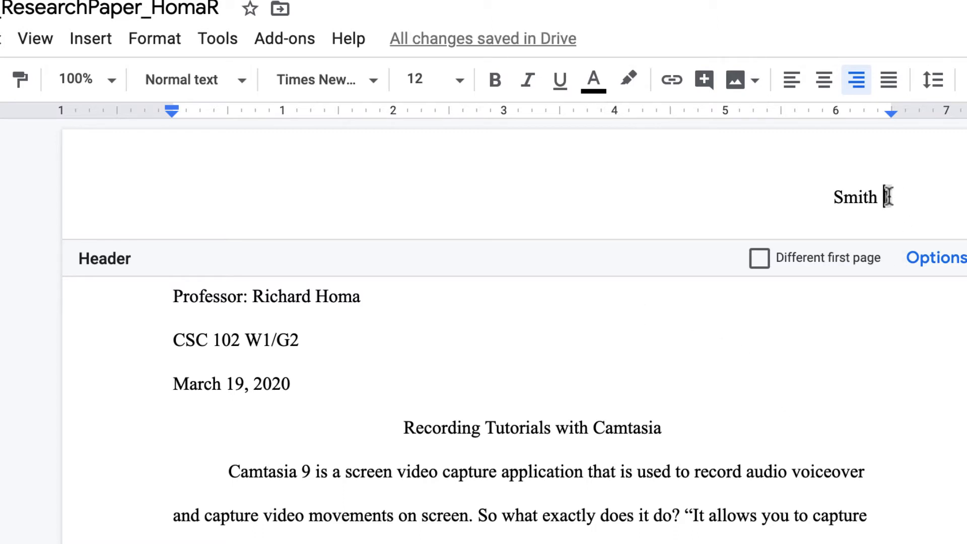
left_click(740, 369)
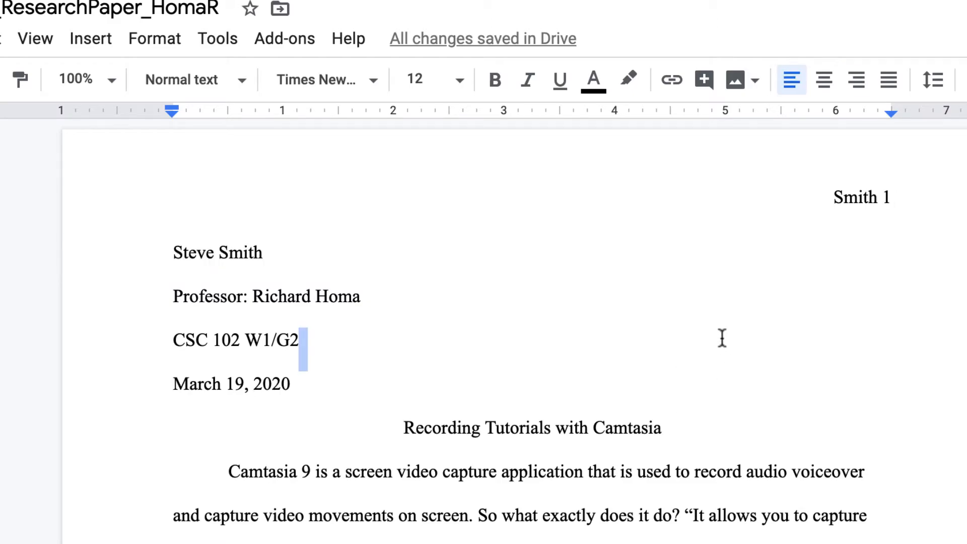
Examine the header on the following page and the bracketed source placeholder in the first paragraph
scroll(723, 338, "down", 15)
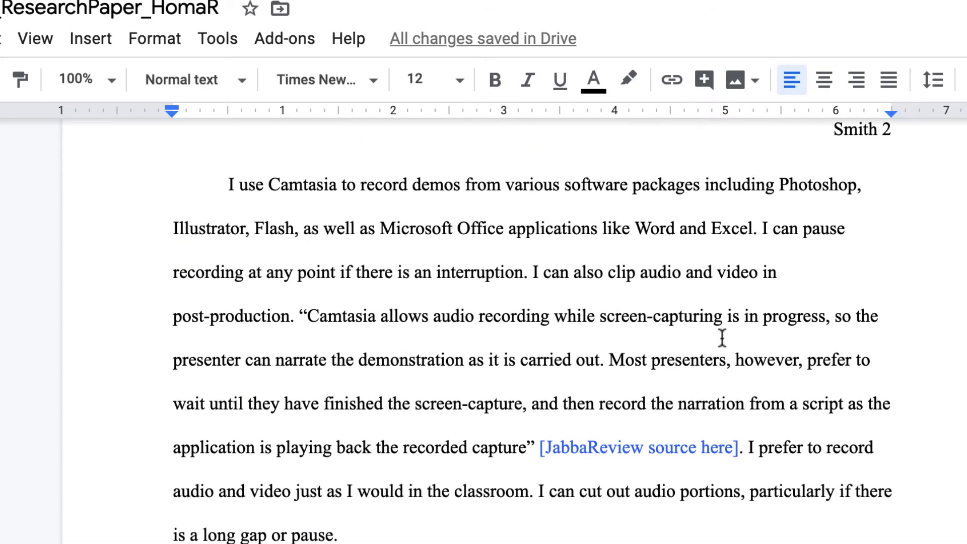
scroll(722, 338, "up", 20)
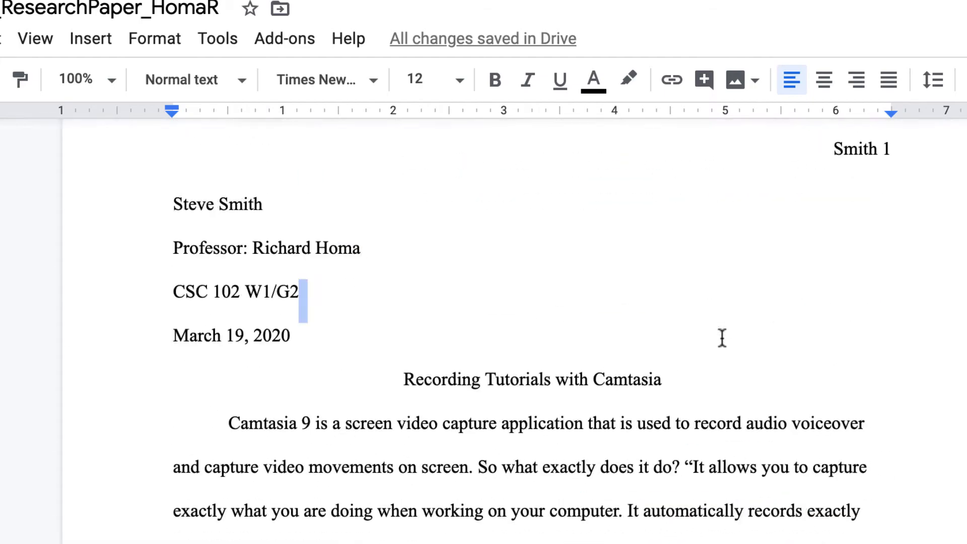
scroll(722, 338, "up", 1)
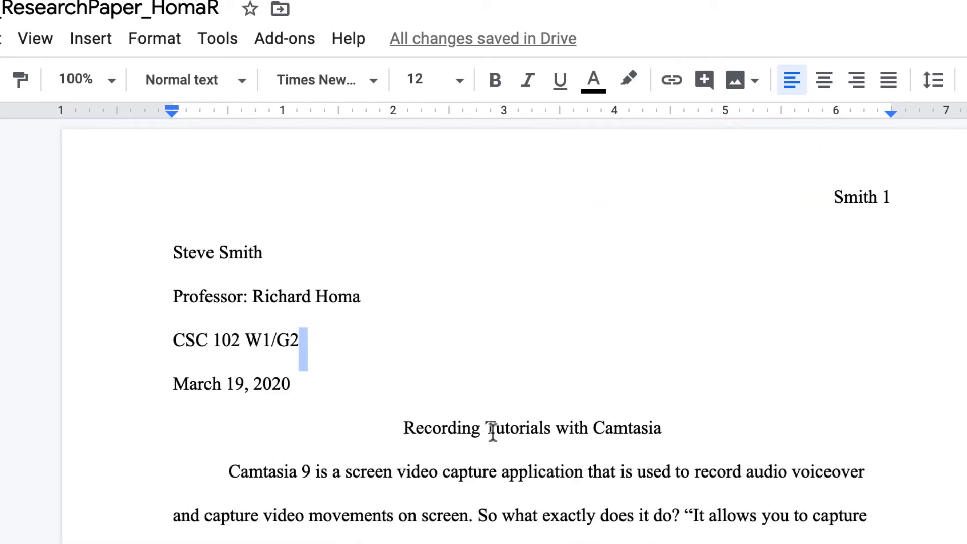
scroll(580, 445, "down", 6)
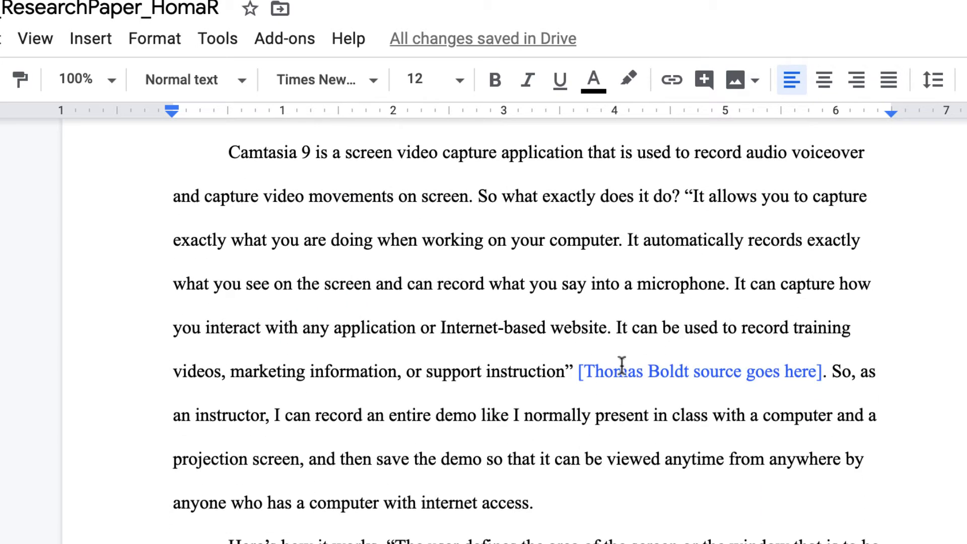
scroll(735, 402, "down", 5)
scroll(736, 403, "up", 11)
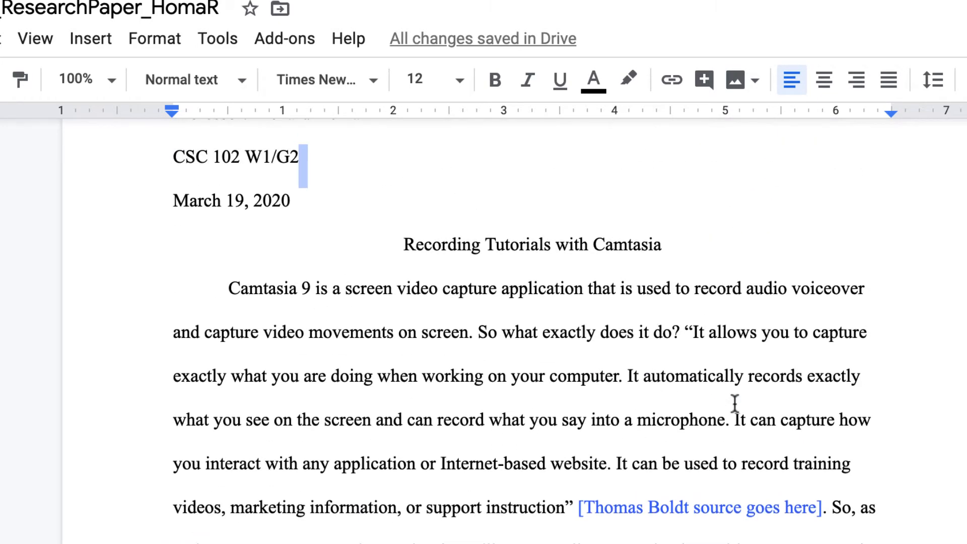
scroll(763, 333, "up", 1)
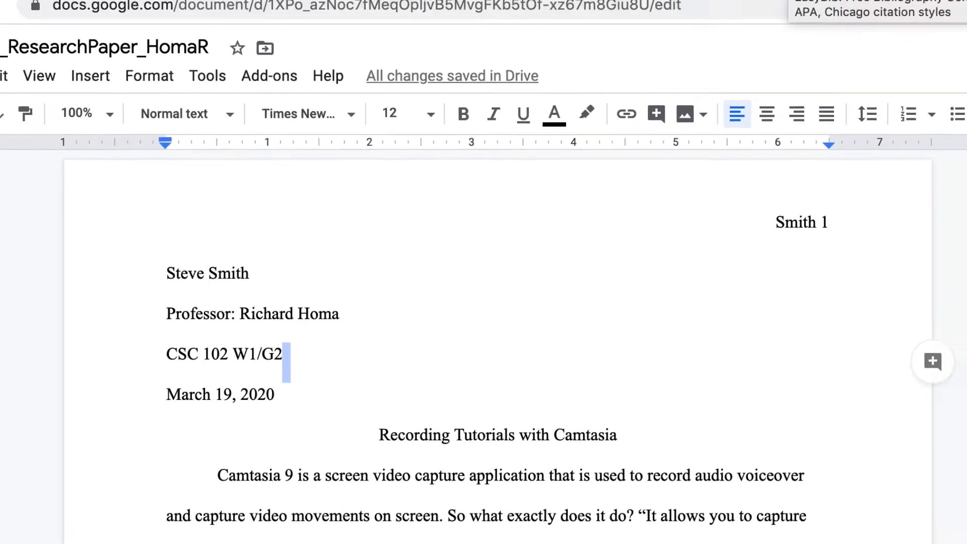
Switch to the WD06_ResearchPaper_INSTRUCT PDF and open Source 1's softwarehow.com link in a new tab
left_click(706, 44)
left_click(293, 46)
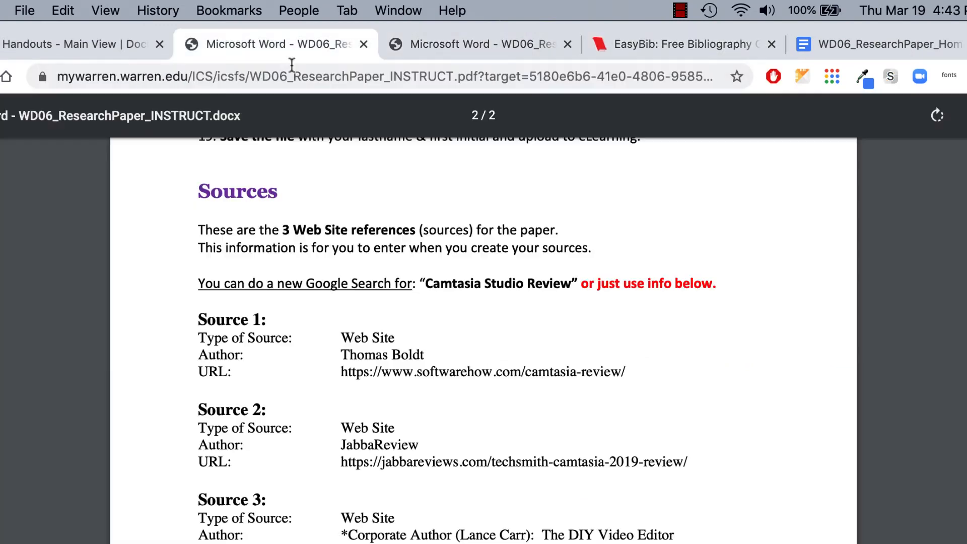
right_click(465, 375)
left_click(503, 385)
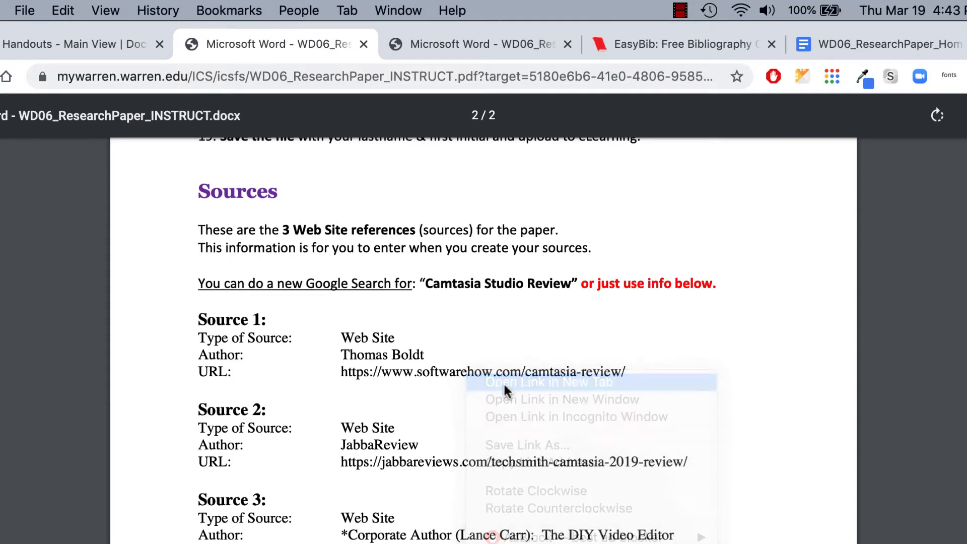
left_click(390, 42)
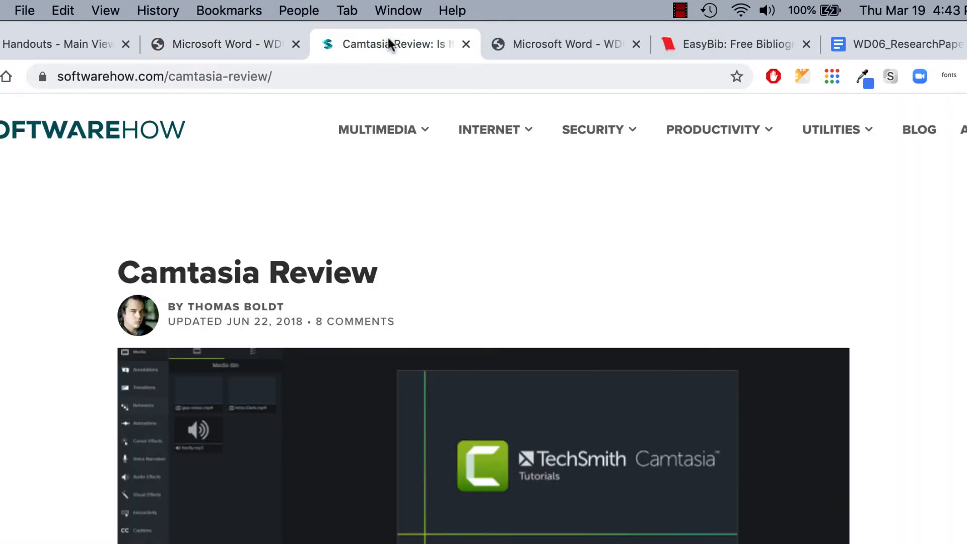
Look through the Camtasia Review article and copy its web address
scroll(378, 293, "down", 2)
scroll(378, 293, "down", 10)
scroll(378, 293, "up", 12)
left_click(295, 75)
key("ctrl+c")
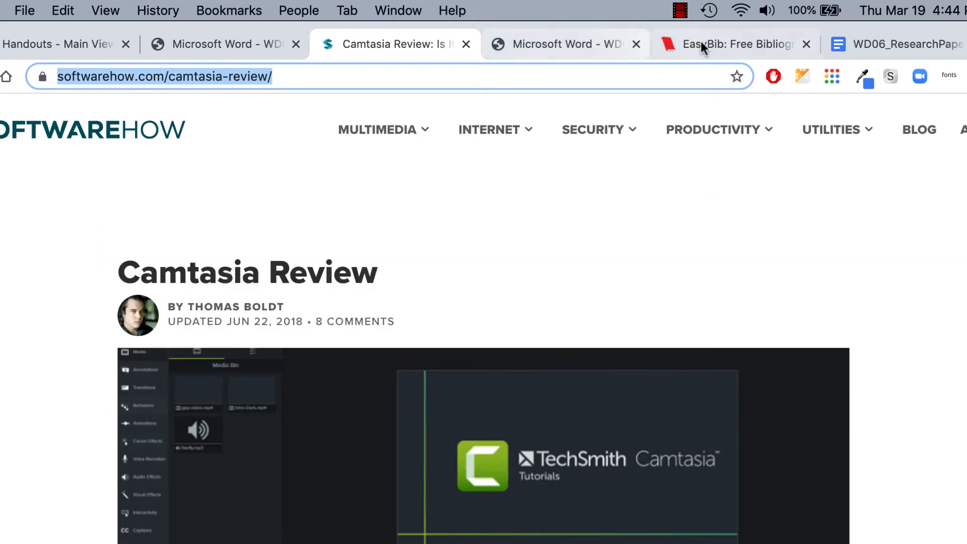
Switch to EasyBib and start a new citation with Website as the source type
left_click(710, 40)
scroll(168, 383, "down", 2)
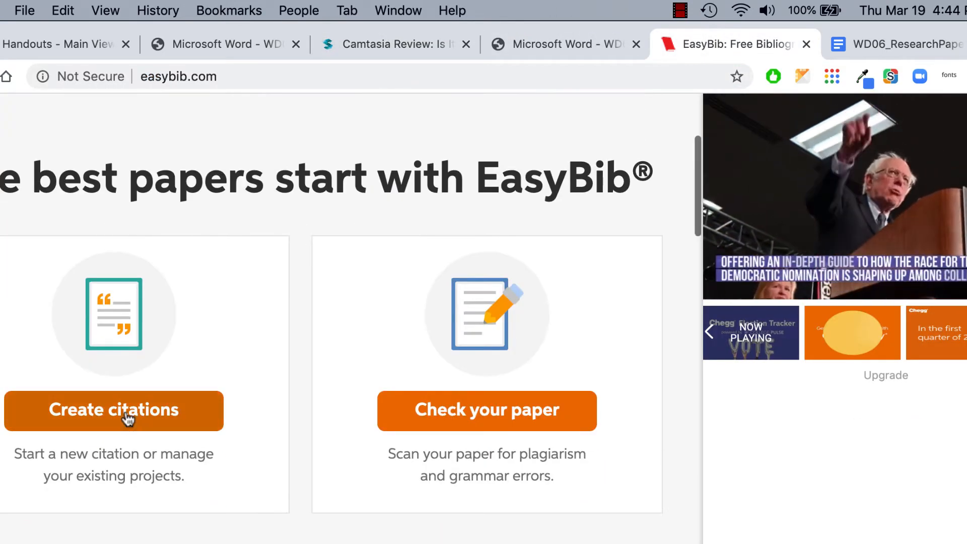
scroll(369, 308, "up", 5)
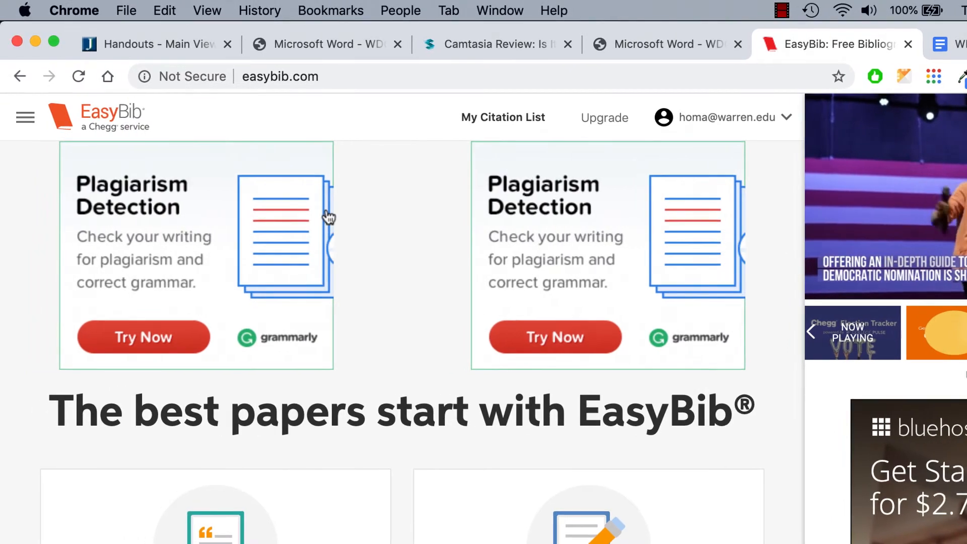
scroll(324, 298, "down", 1)
scroll(423, 302, "down", 5)
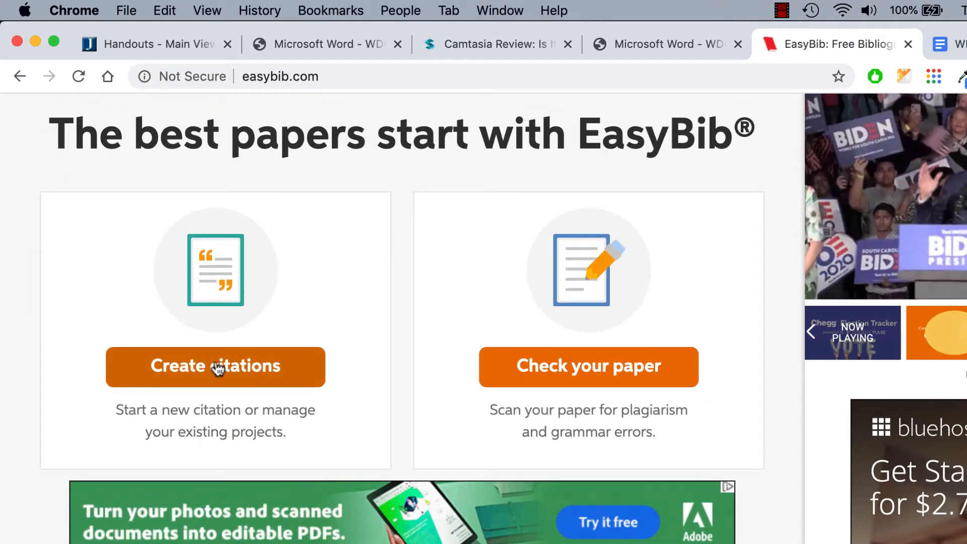
left_click(254, 371)
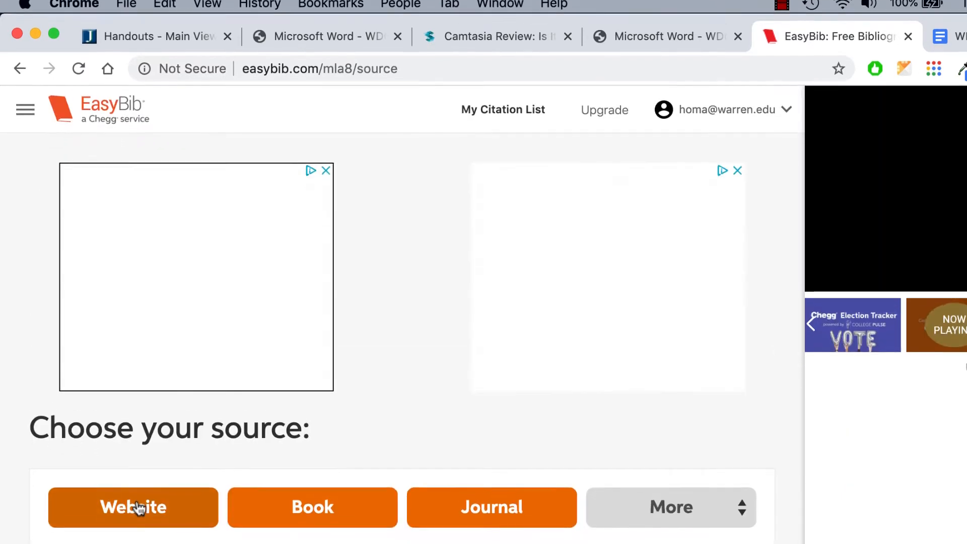
left_click(139, 516)
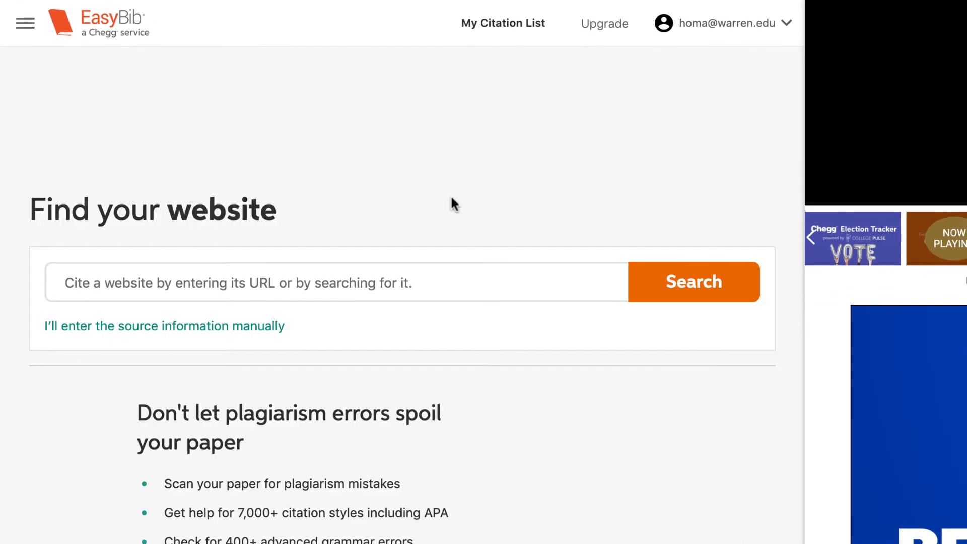
left_click(363, 316)
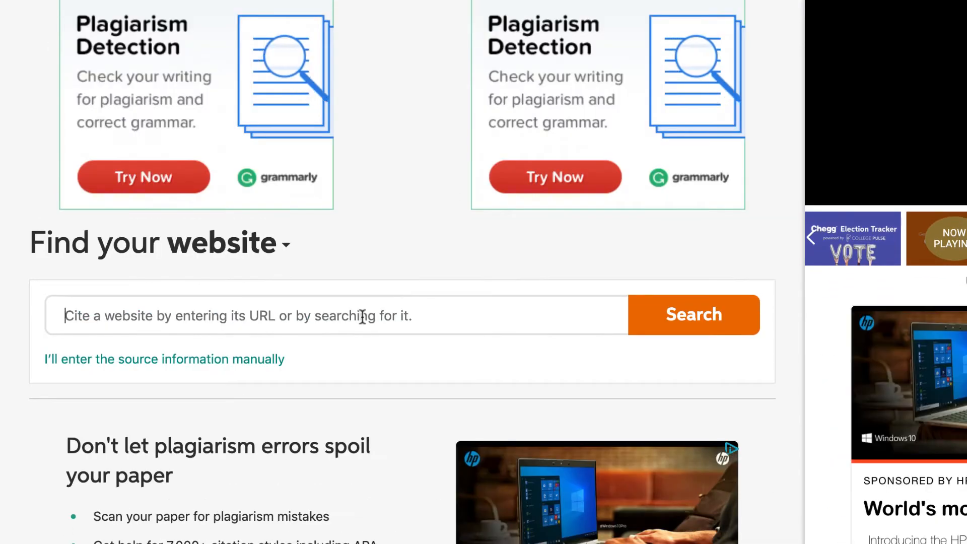
key("ctrl+v")
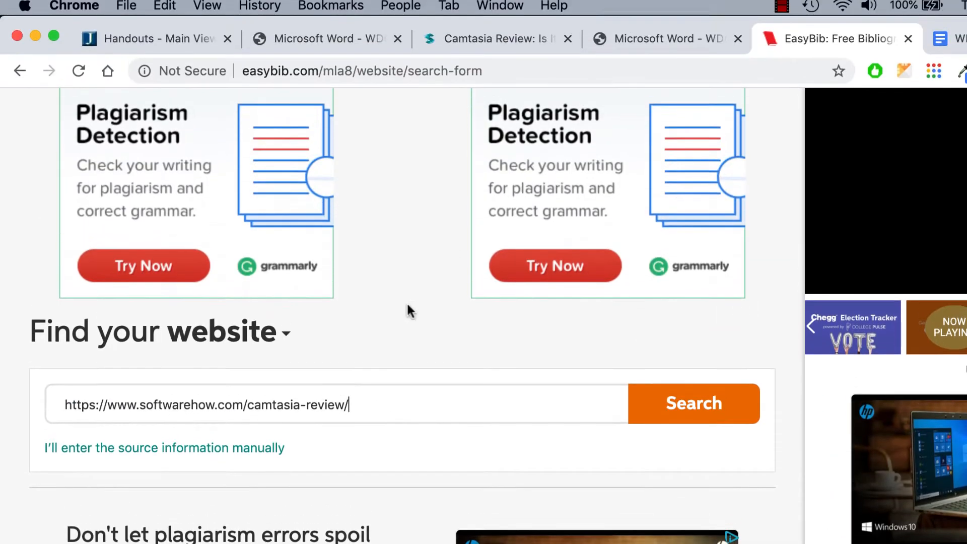
left_click(568, 44)
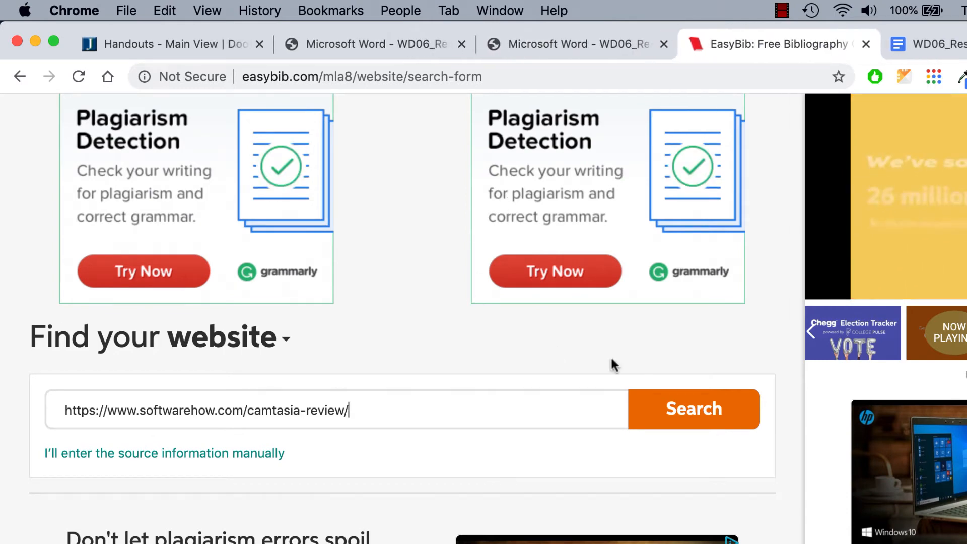
left_click(694, 412)
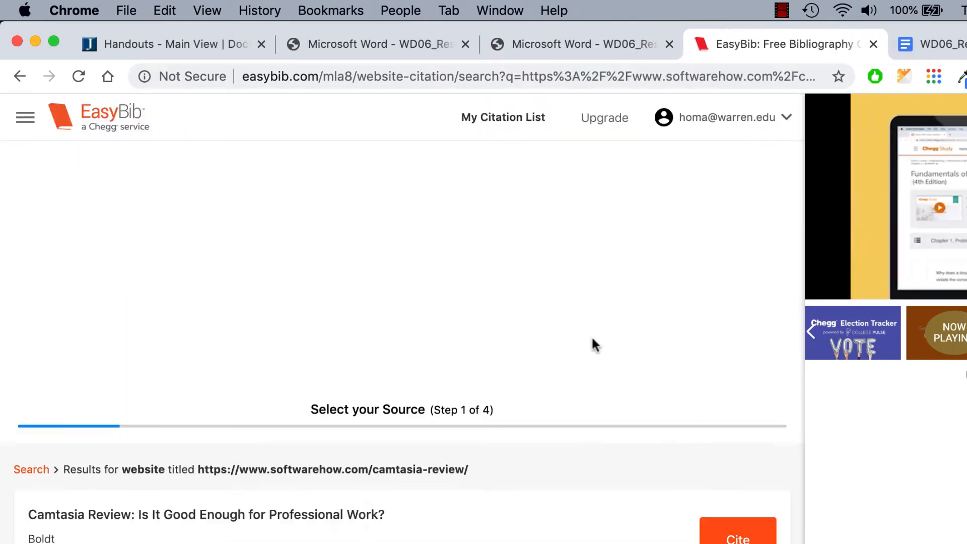
Cite the result "Camtasia Review: Is It Good Enough for Professional Work?" and continue past the information review
scroll(585, 332, "down", 10)
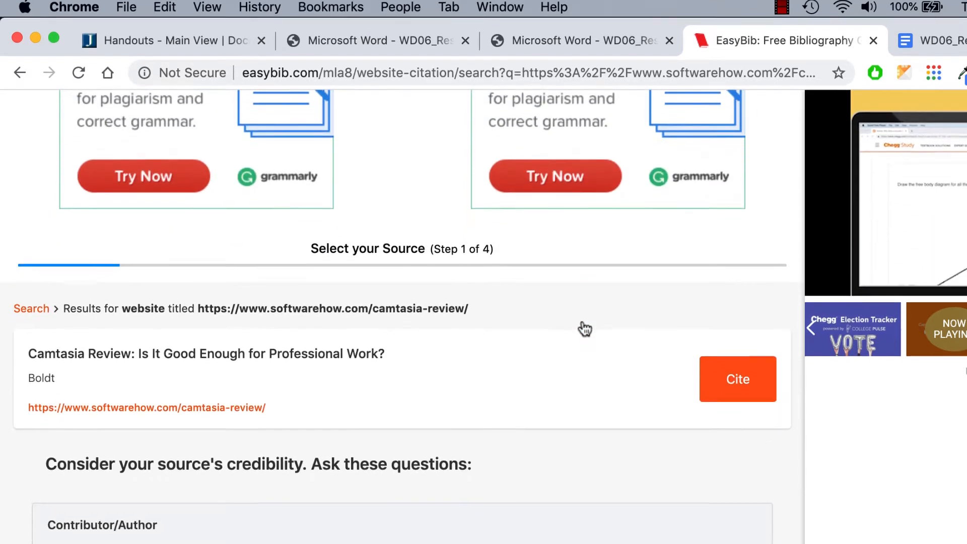
scroll(585, 236, "up", 6)
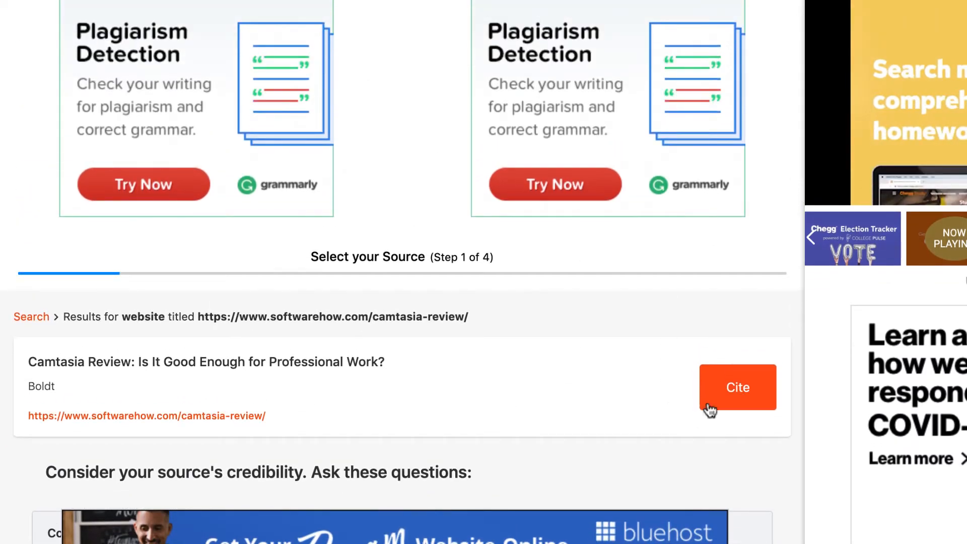
left_click(737, 387)
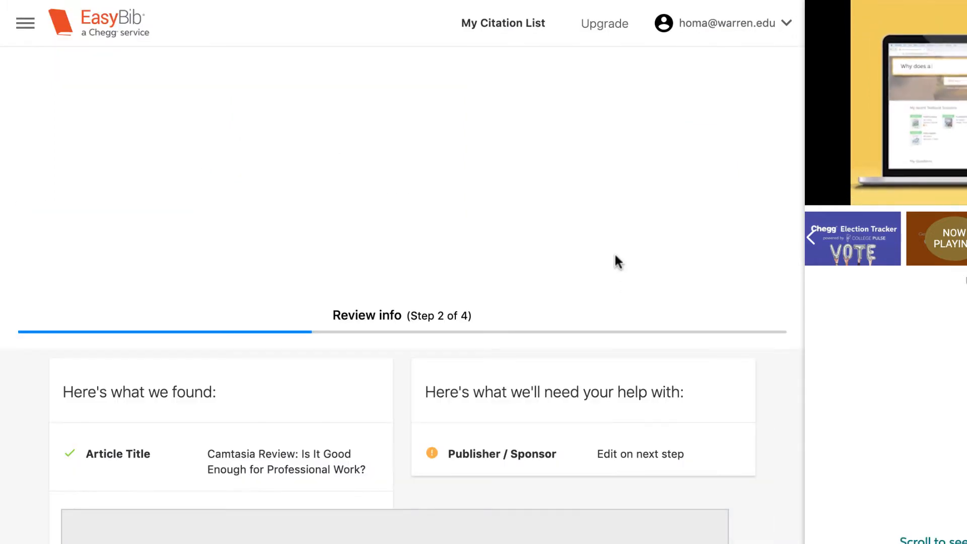
scroll(615, 252, "down", 8)
left_click(676, 304)
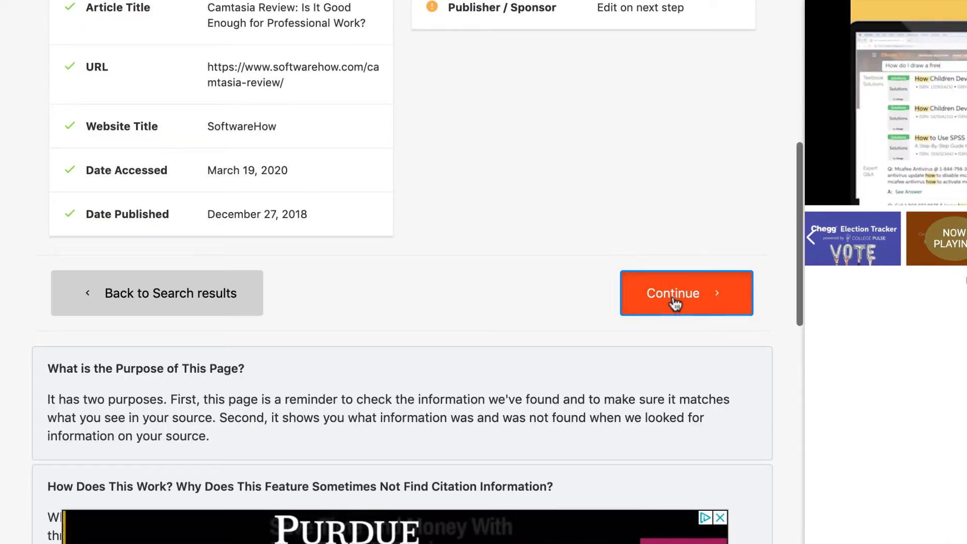
Check the article's contributor and online publication details, and complete the citation for the Works Cited list
scroll(604, 217, "down", 3)
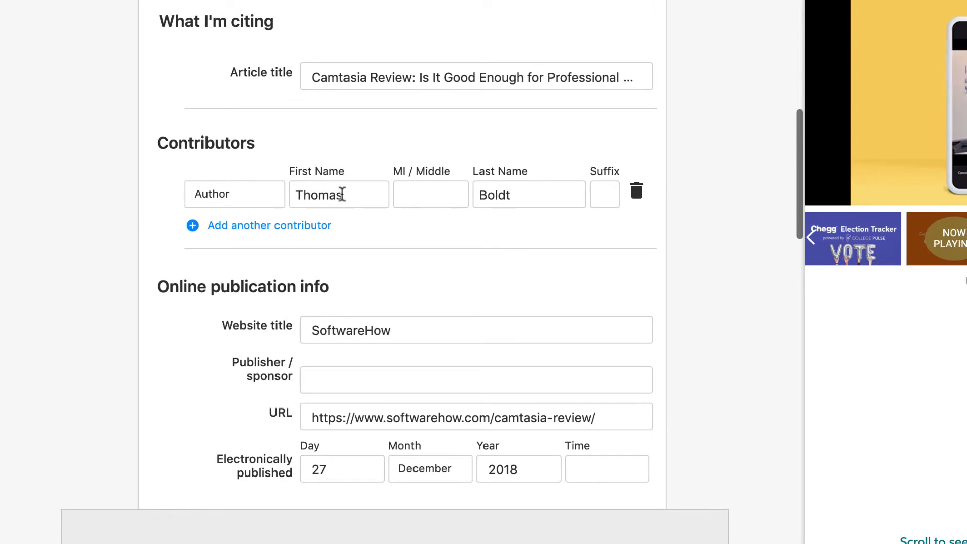
scroll(446, 182, "down", 6)
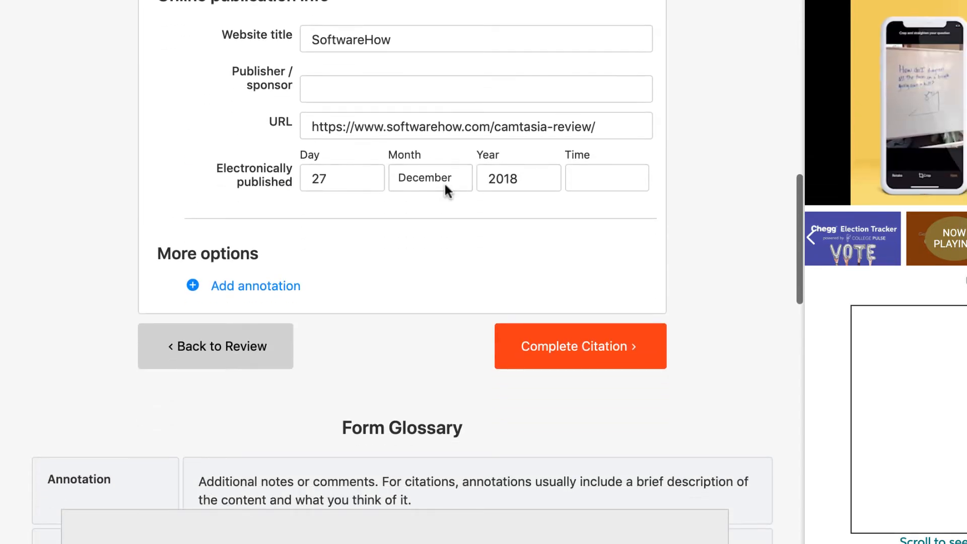
scroll(445, 183, "up", 4)
scroll(429, 229, "up", 4)
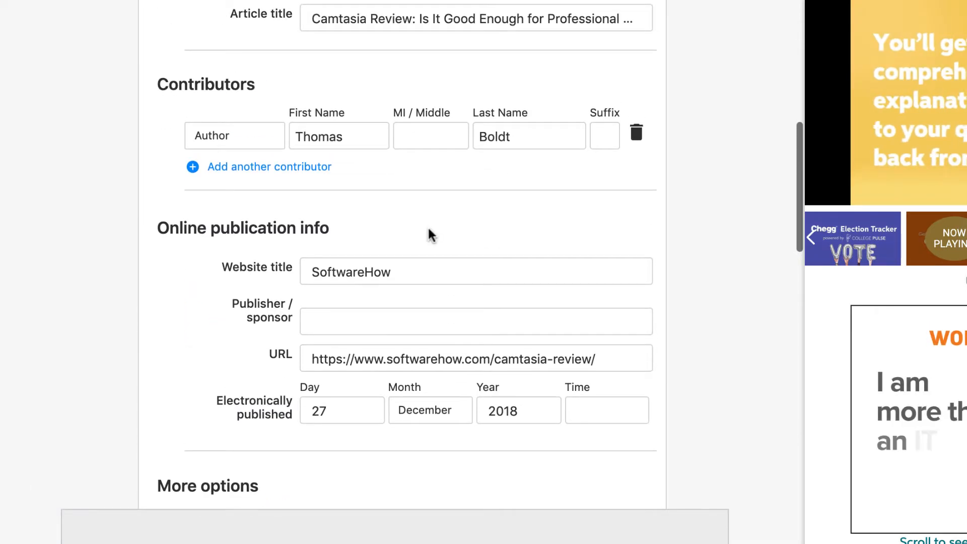
scroll(429, 229, "down", 7)
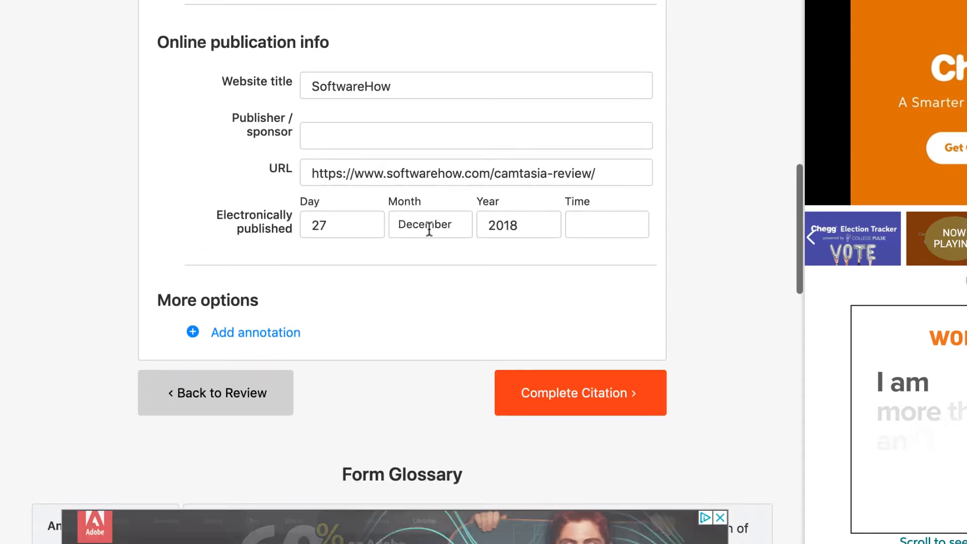
left_click(569, 402)
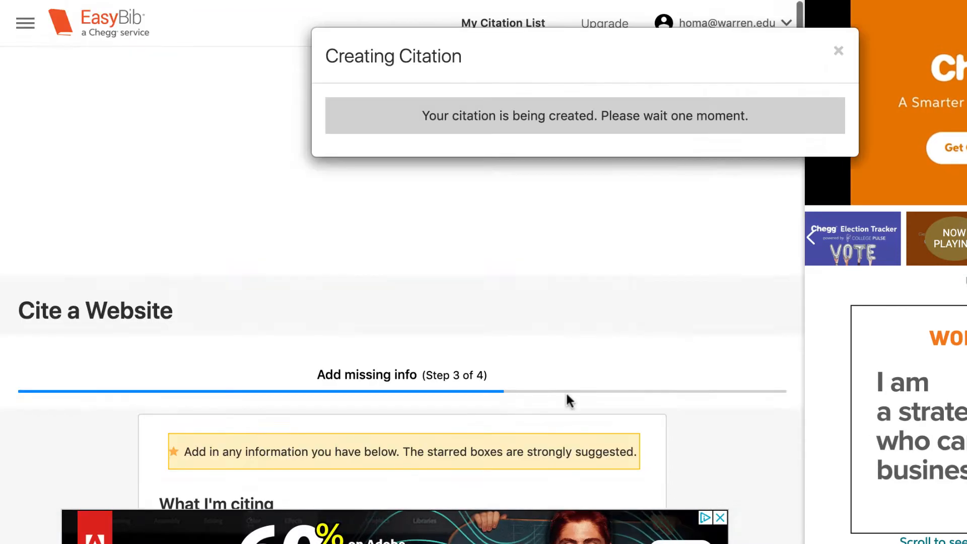
scroll(480, 159, "down", 2)
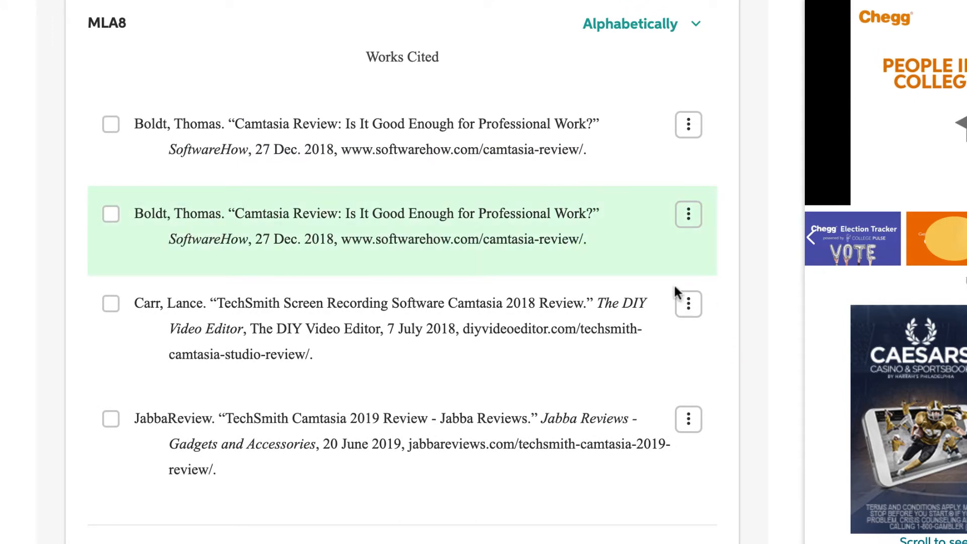
Try to delete the DIY Video Editor and Jabba Reviews citations from the Works Cited list
scroll(661, 283, "down", 2)
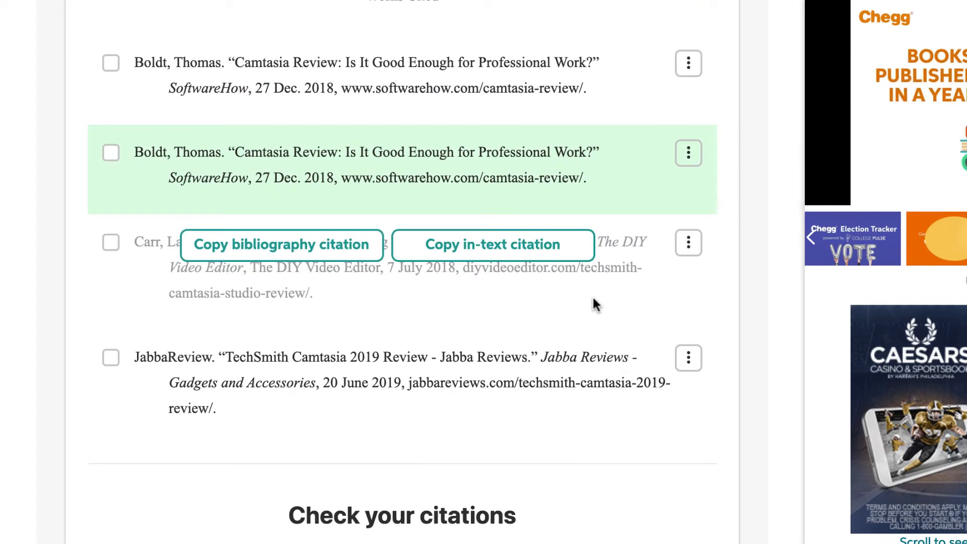
left_click(698, 251)
left_click(646, 379)
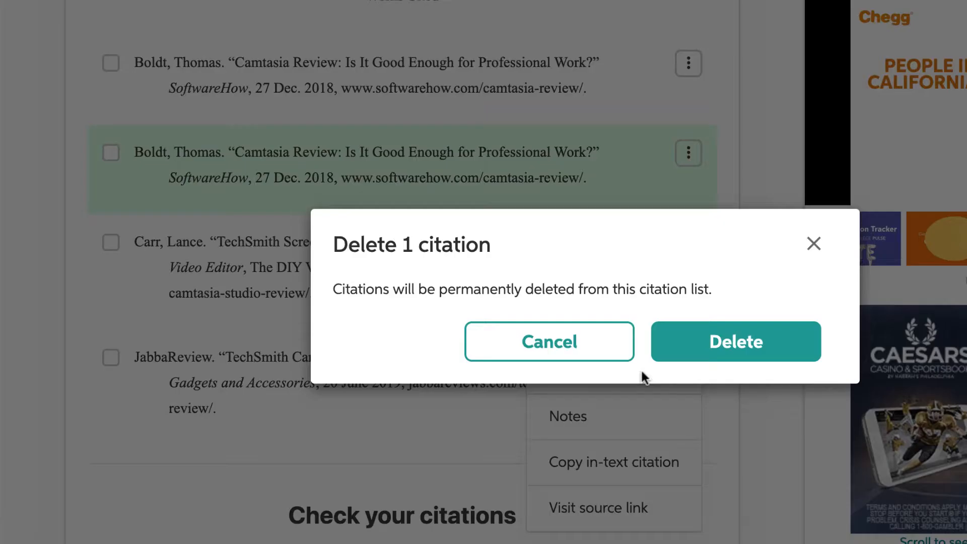
left_click(715, 340)
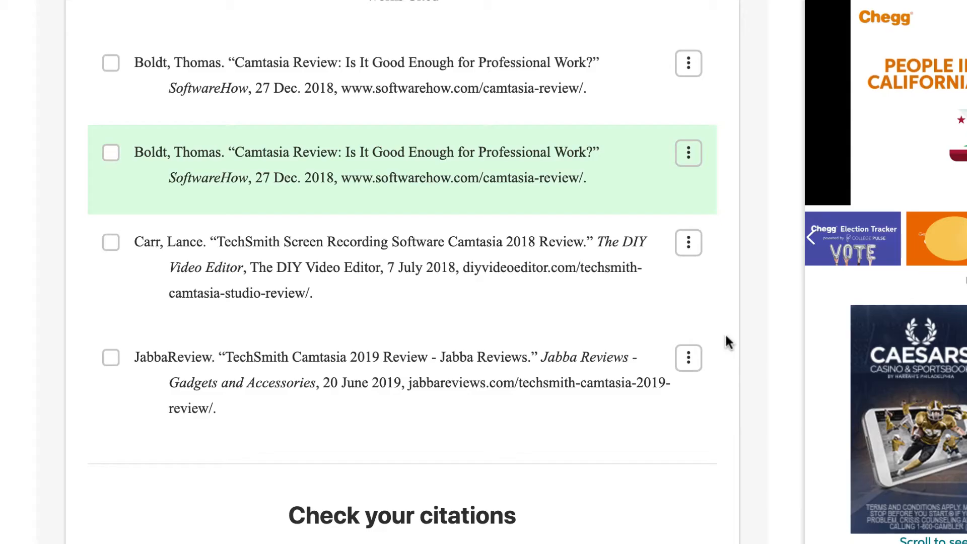
left_click(694, 248)
left_click(612, 372)
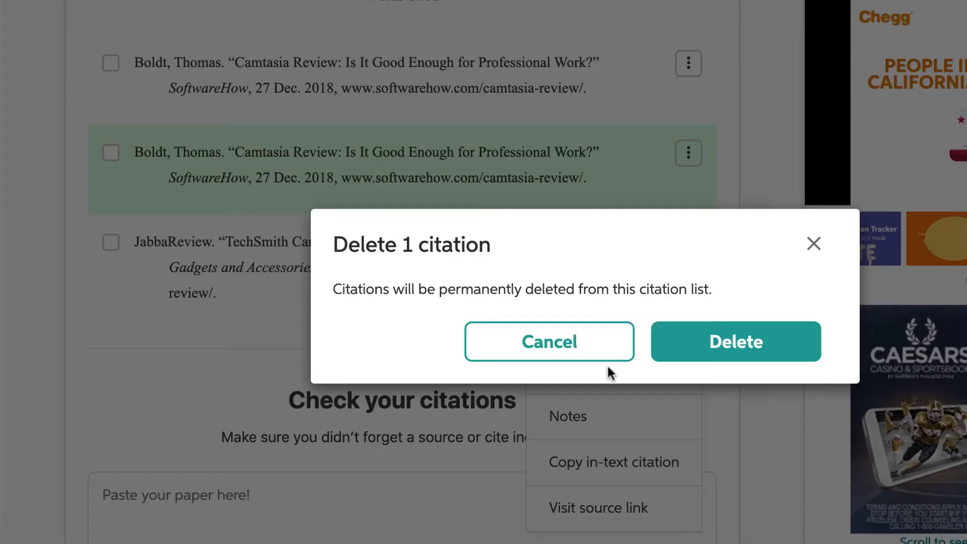
left_click(657, 345)
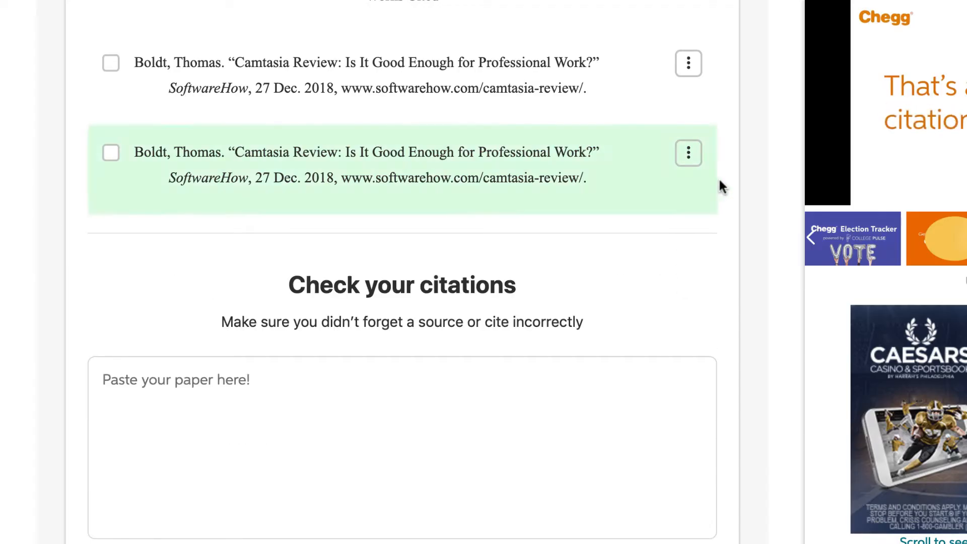
Try to delete the duplicate "Camtasia Review: Is It Good Enough for Professional Work?" citation highlighted in the list
left_click(690, 154)
left_click(630, 279)
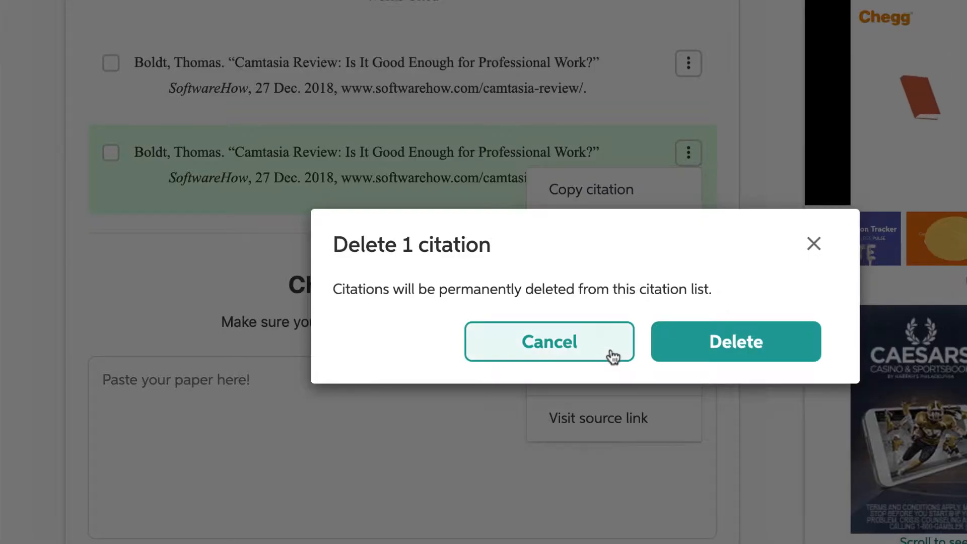
left_click(715, 342)
Copy the bibliography citation of the remaining SoftwareHow entry in the Works Cited list
scroll(560, 351, "up", 5)
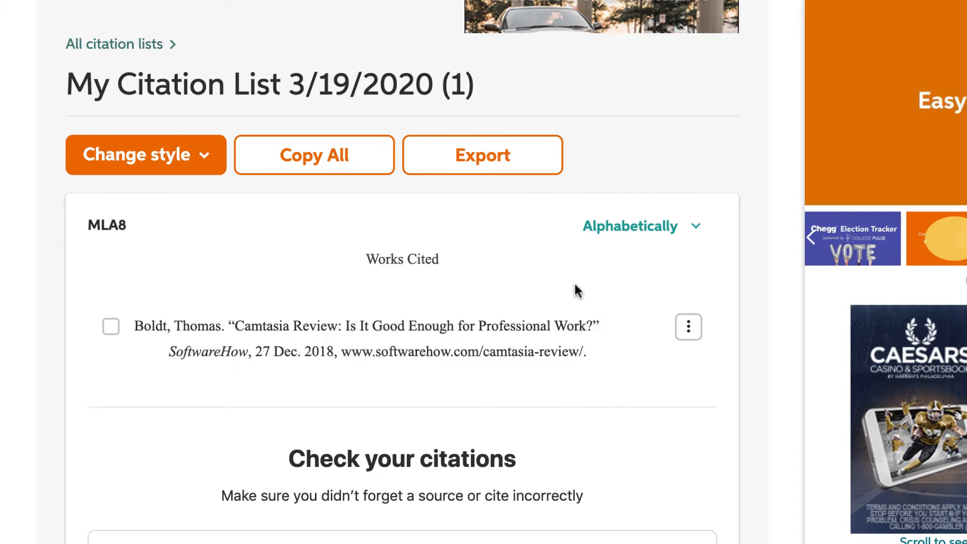
mouse_move(426, 330)
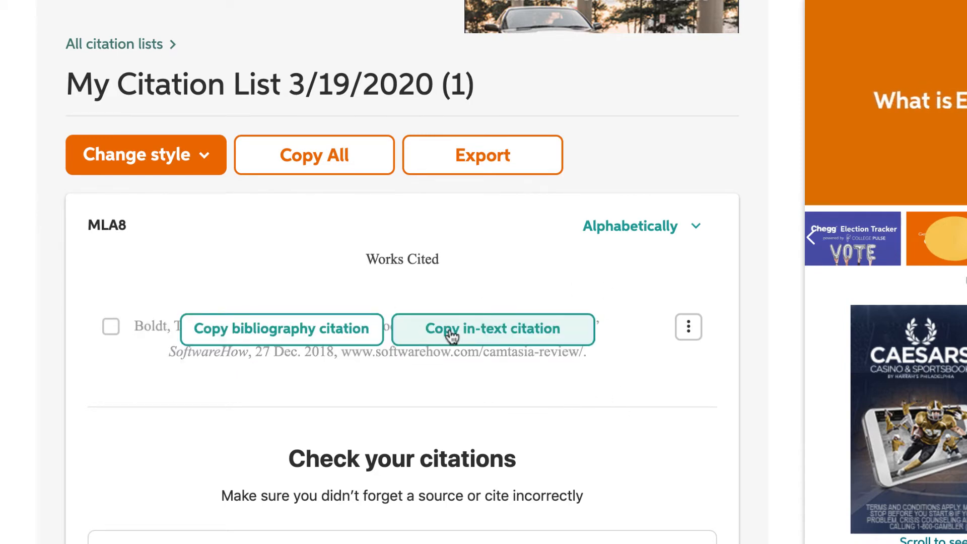
left_click(281, 334)
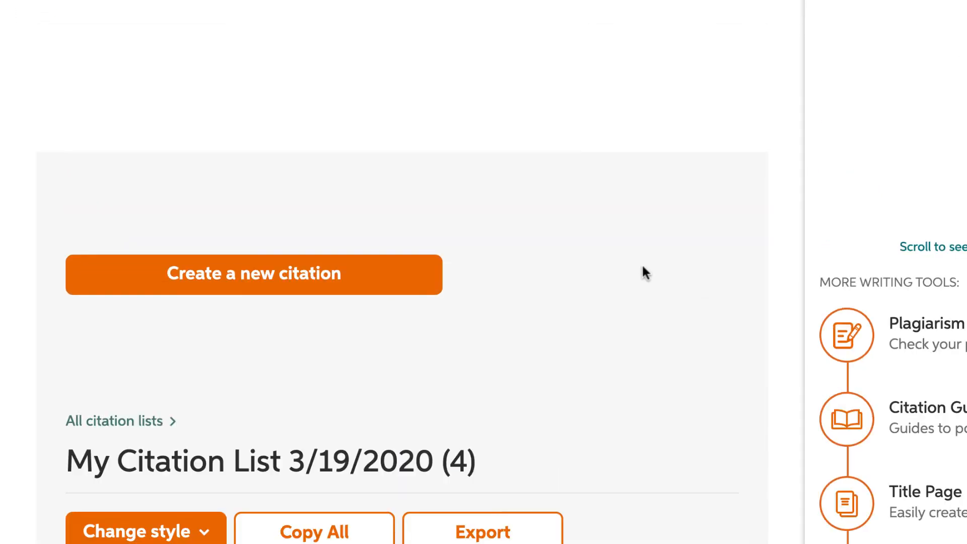
Delete the second, duplicate SoftwareHow "Camtasia Review" citation from the MLA8 Works Cited list
scroll(643, 272, "down", 10)
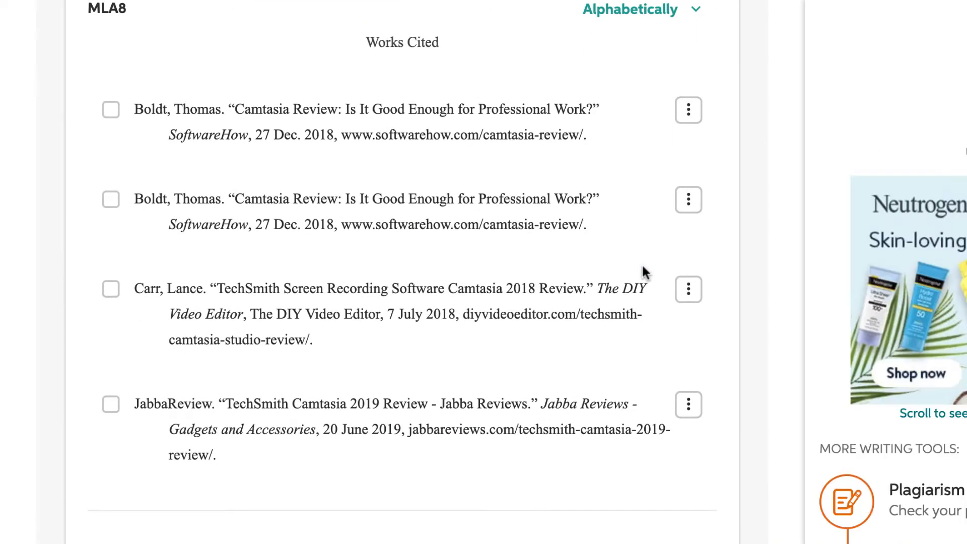
left_click(689, 199)
left_click(648, 326)
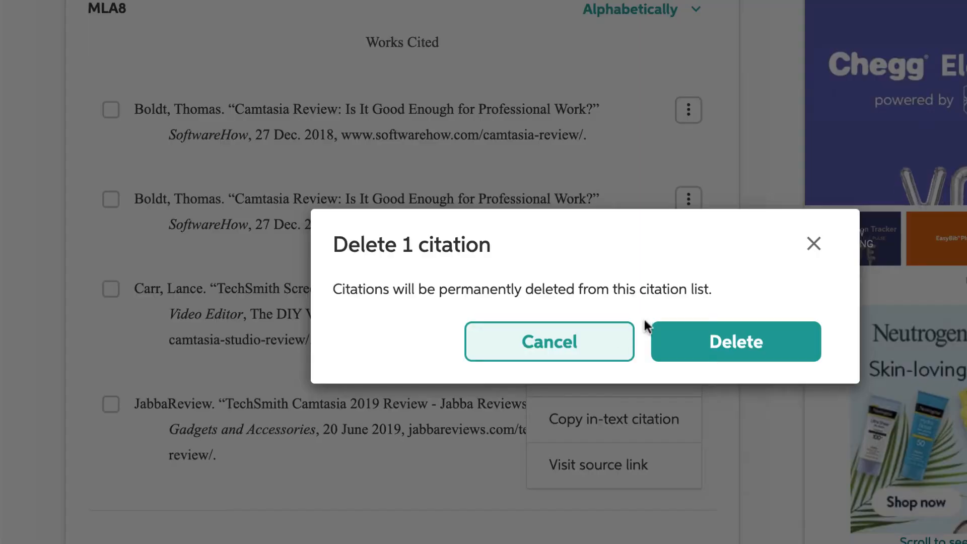
left_click(706, 343)
Delete the "TechSmith Screen Recording Software Camtasia 2018 Review" and "TechSmith Camtasia 2019 Review - Jabba Reviews" citations from the list
left_click(688, 199)
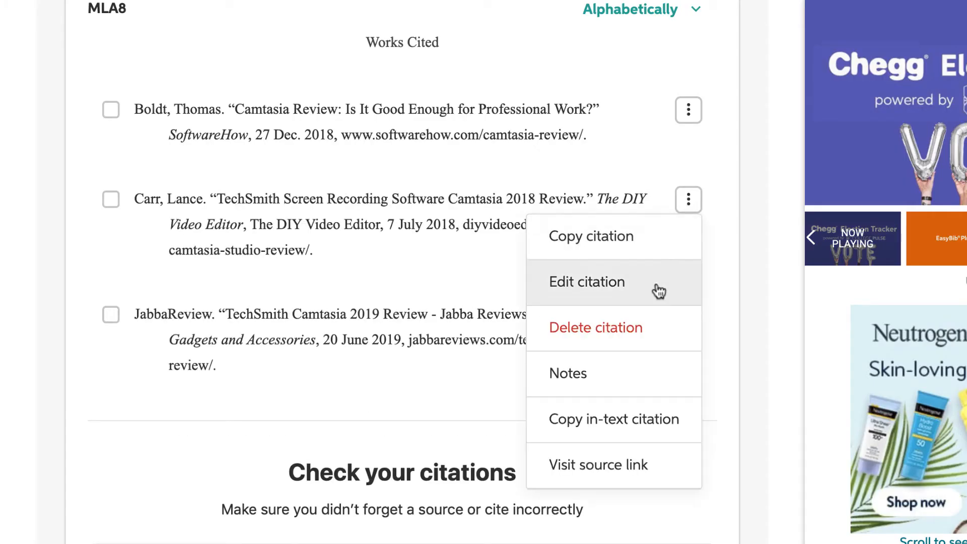
left_click(628, 328)
left_click(705, 343)
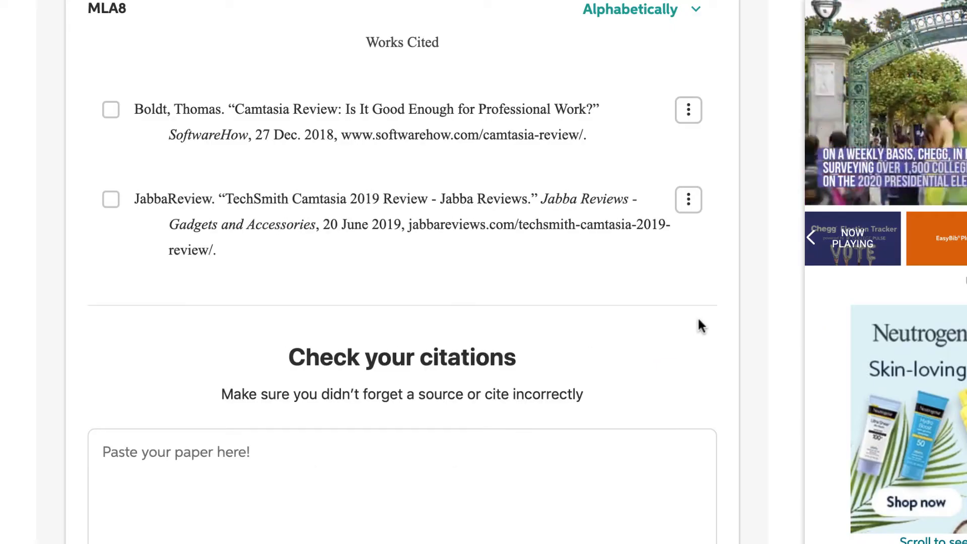
left_click(689, 199)
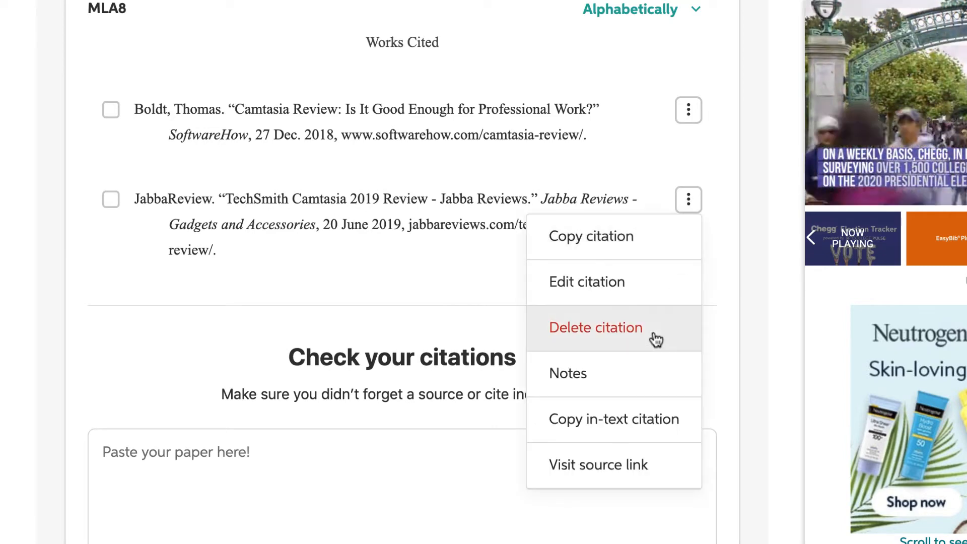
left_click(630, 332)
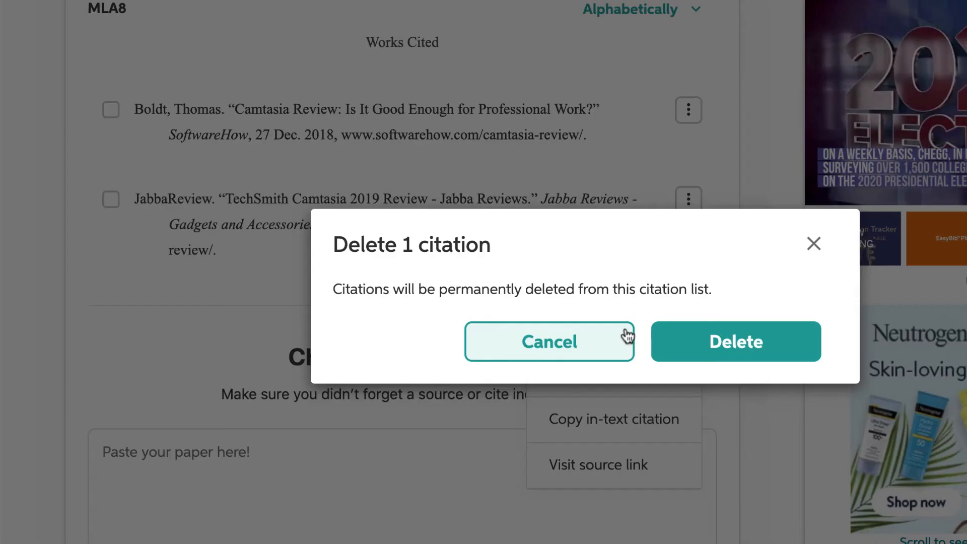
left_click(716, 343)
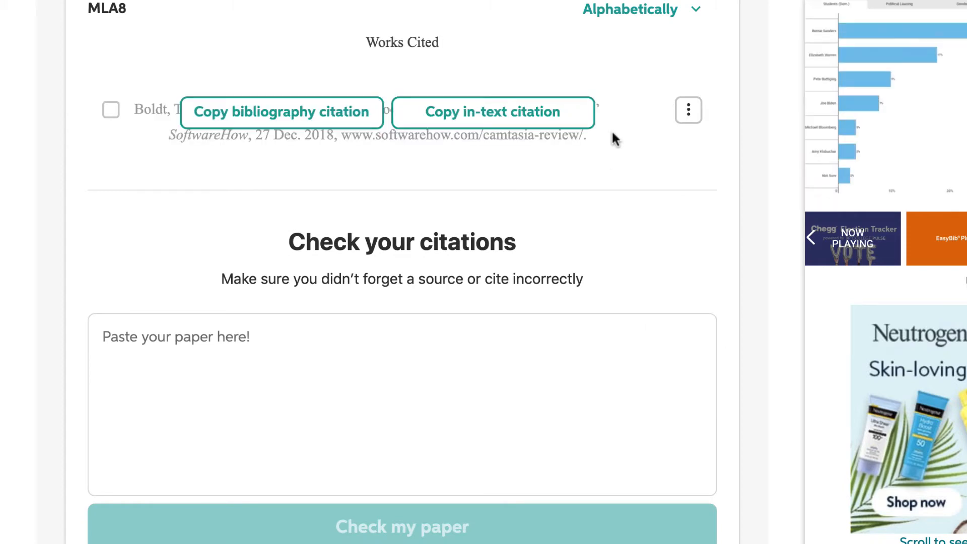
Copy the in-text citation of the SoftwareHow Camtasia Review entry and dismiss the paper-check offer
scroll(612, 133, "up", 5)
scroll(612, 134, "down", 2)
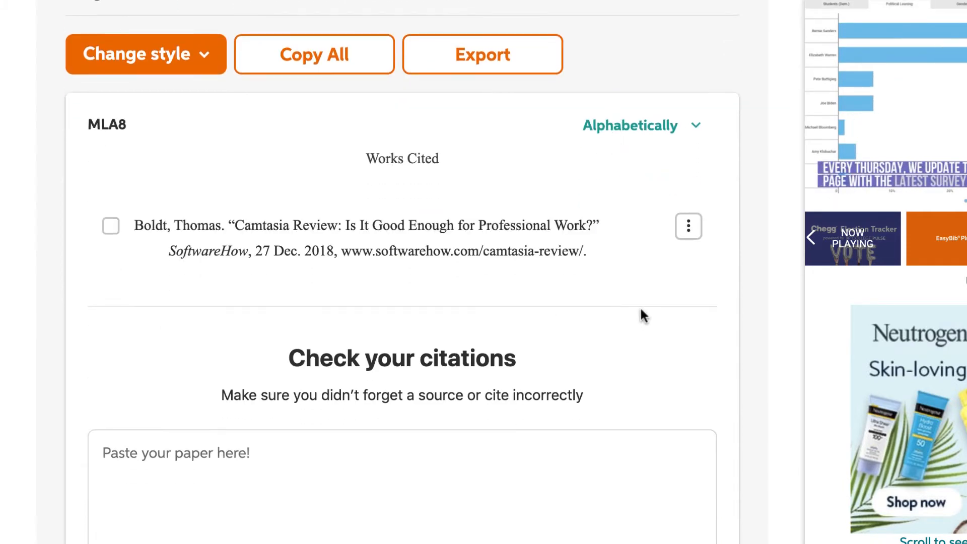
left_click(487, 233)
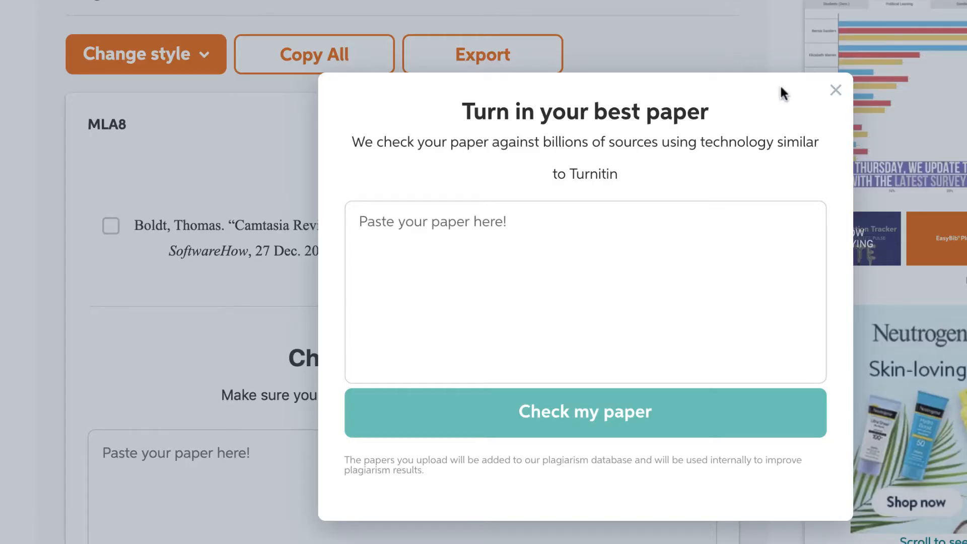
left_click(835, 90)
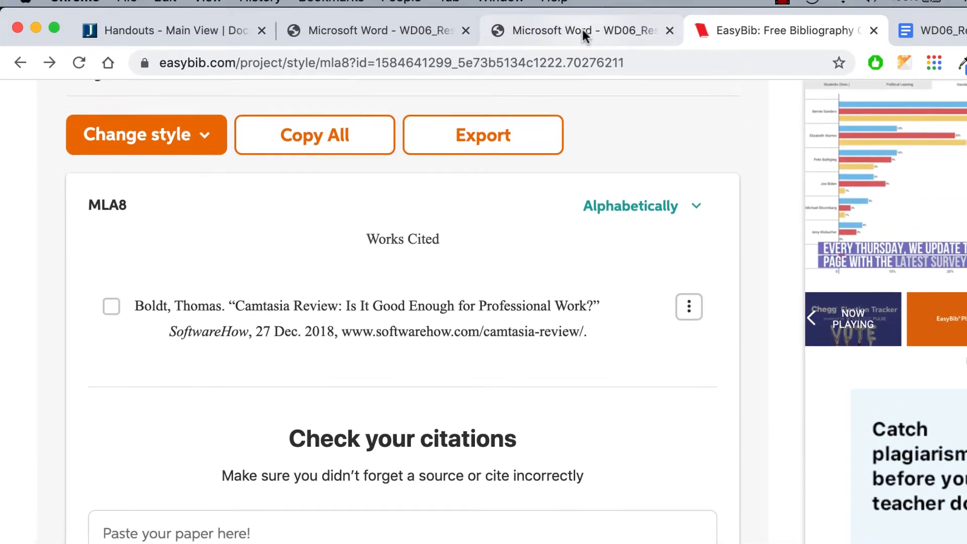
left_click(582, 31)
left_click(418, 30)
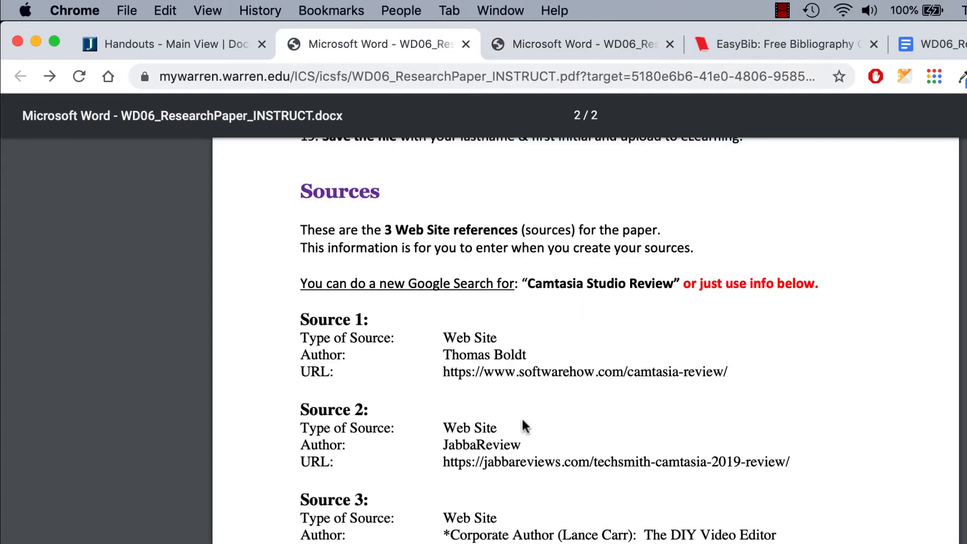
right_click(515, 468)
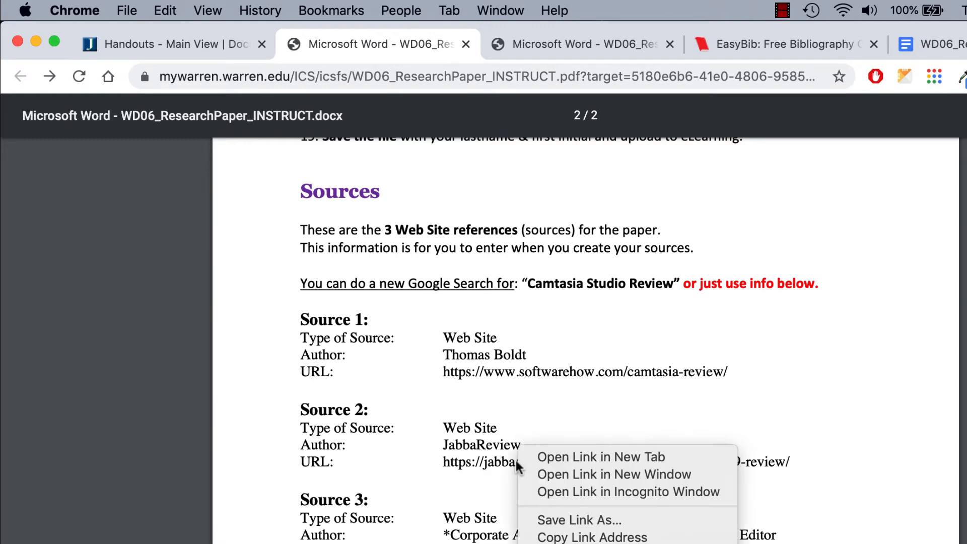
left_click(570, 459)
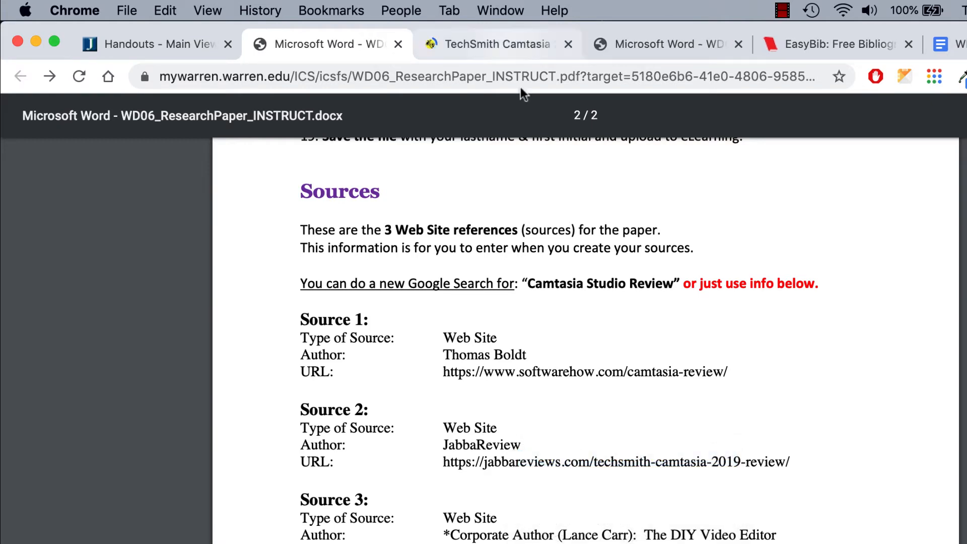
left_click(509, 43)
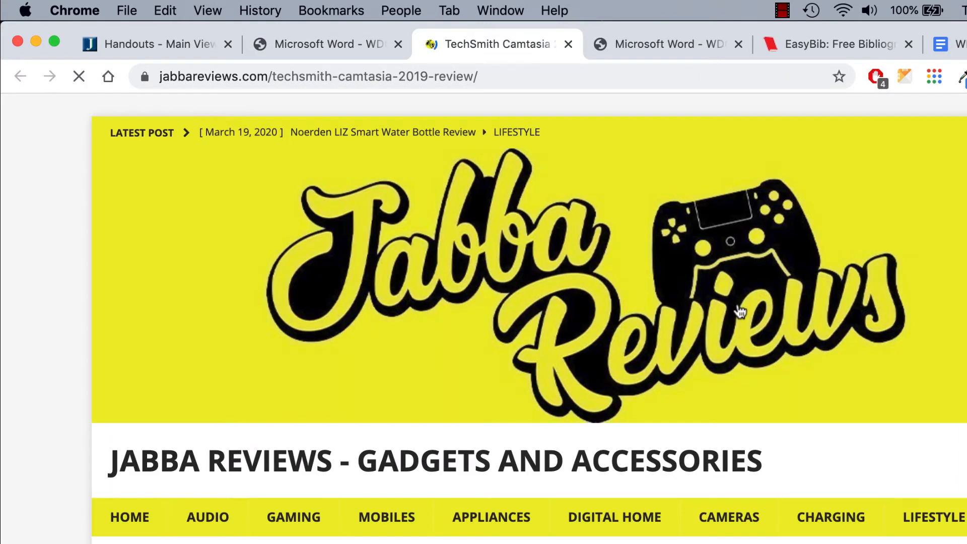
Copy the full web address of the Jabba Reviews Camtasia 2019 article
left_click_drag(519, 79, 280, 82)
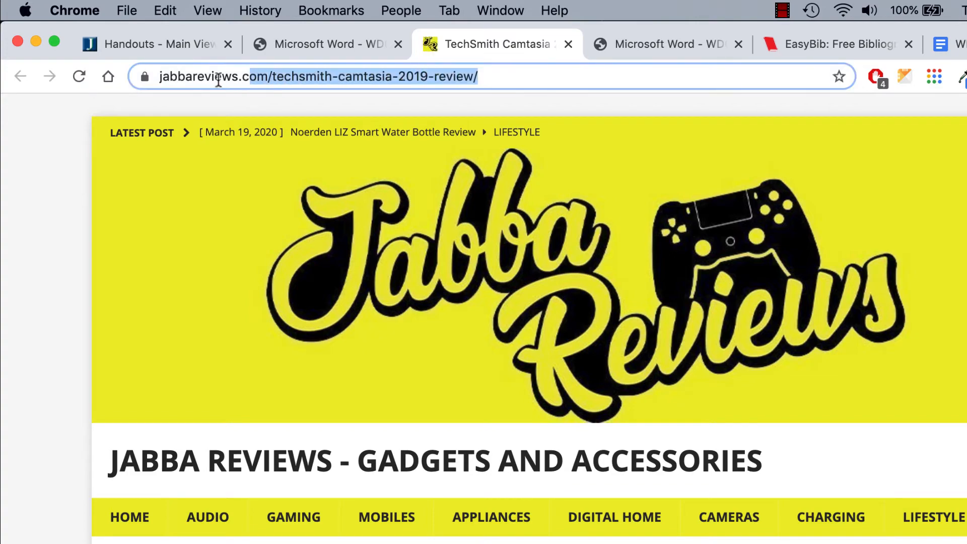
left_click_drag(219, 80, 126, 76)
key("super+c")
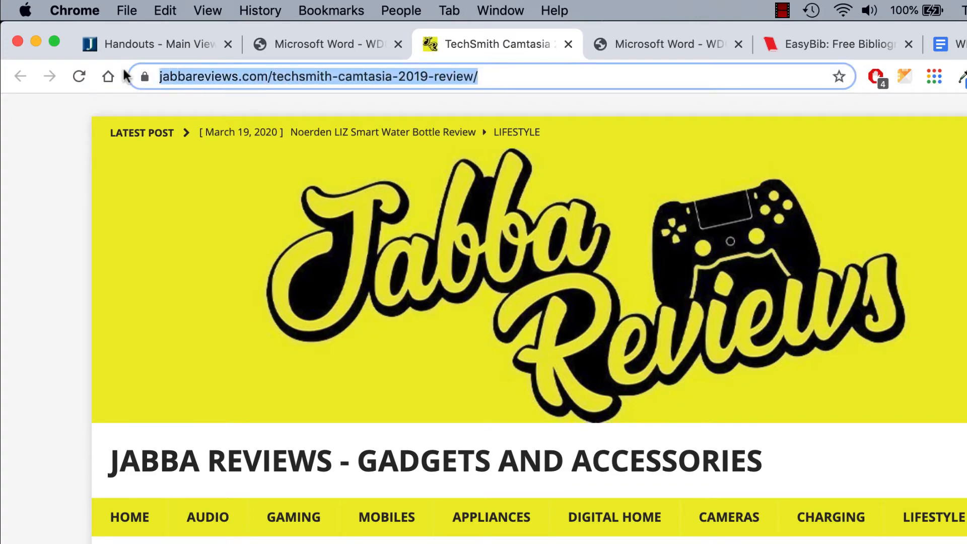
Switch back to EasyBib and create another new citation with Website as the source type
left_click(843, 32)
scroll(422, 278, "up", 5)
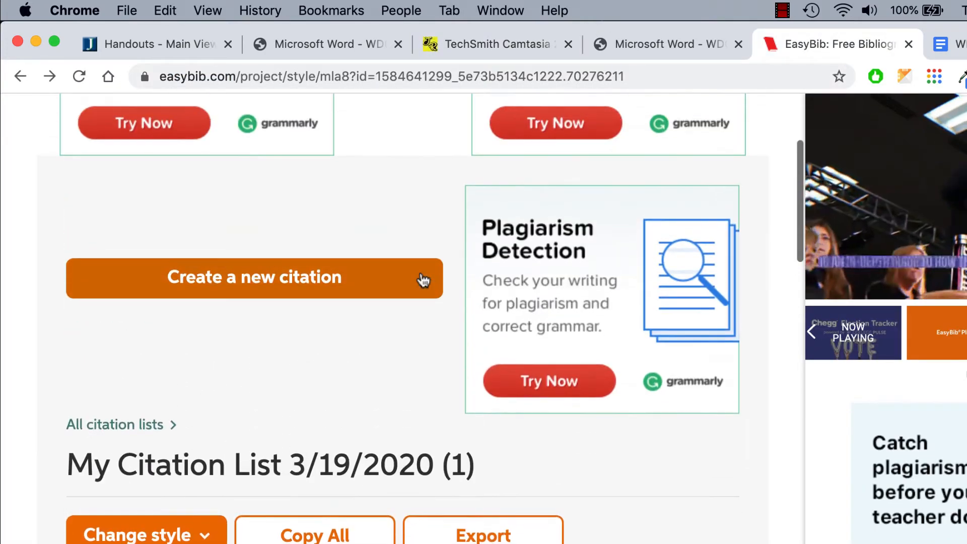
left_click(254, 277)
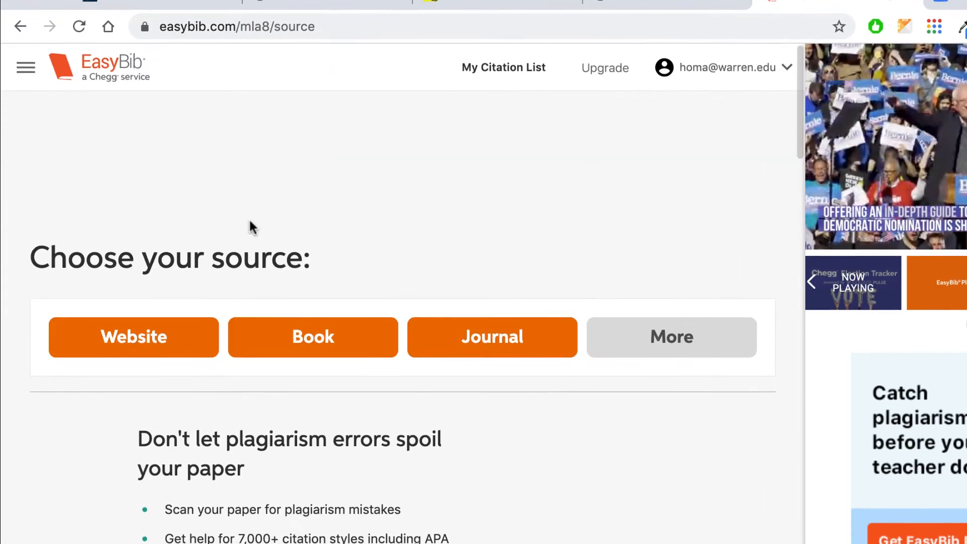
left_click(122, 337)
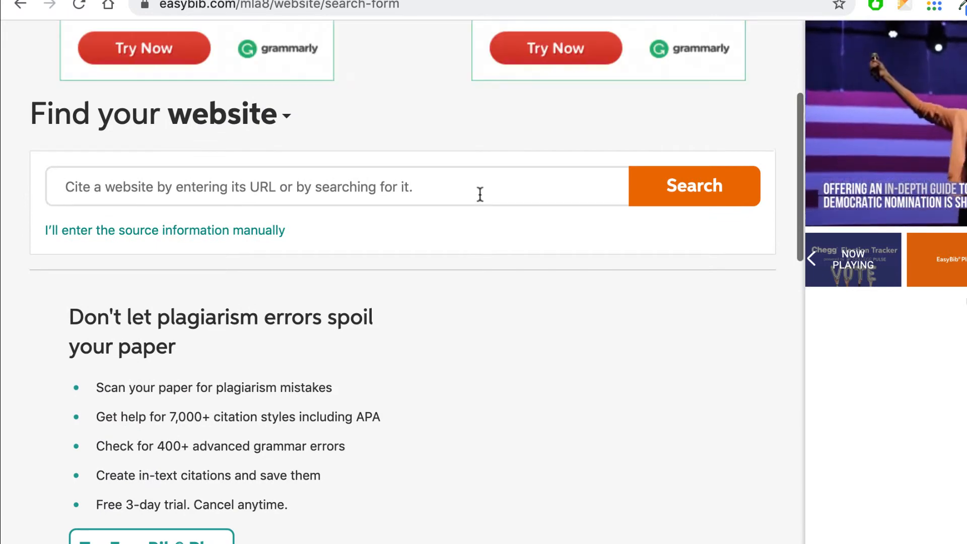
left_click(480, 194)
key("super+v")
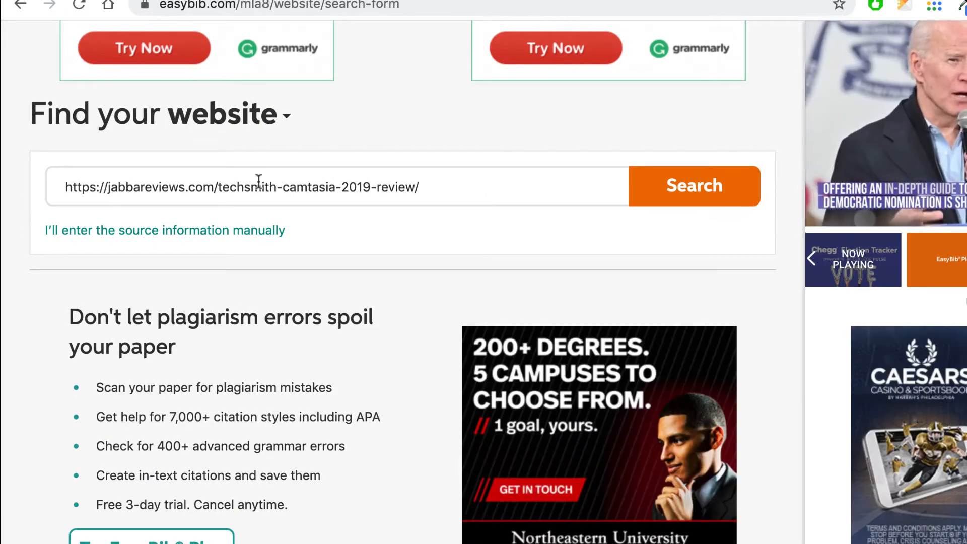
left_click(699, 190)
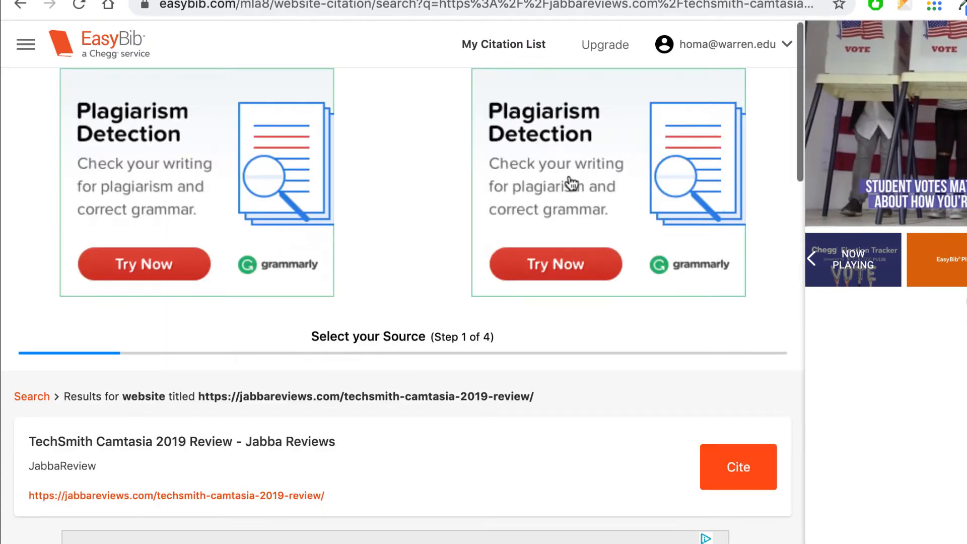
Cite the result "TechSmith Camtasia 2019 Review - Jabba Reviews", complete the citation with the publisher left blank, and locate it in the Works Cited list
left_click(740, 466)
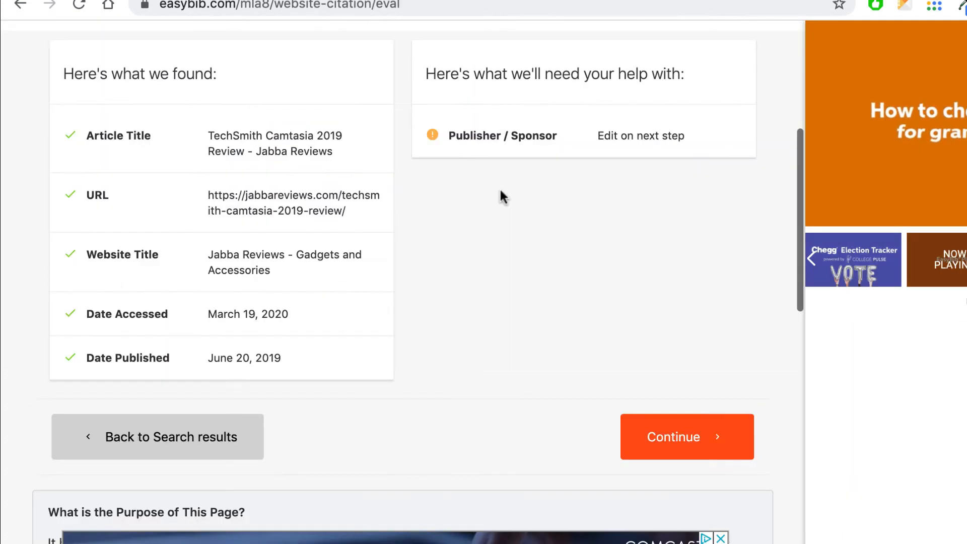
left_click(671, 441)
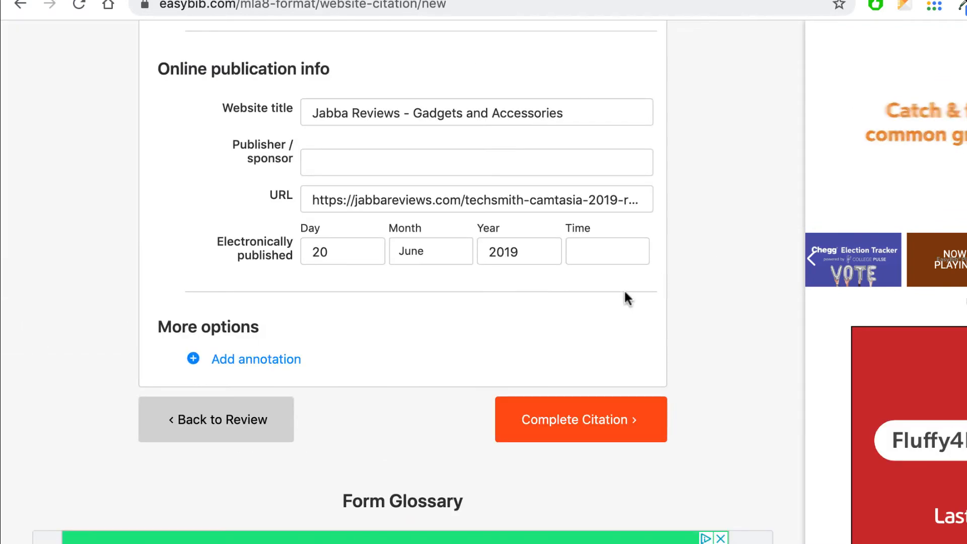
left_click(587, 423)
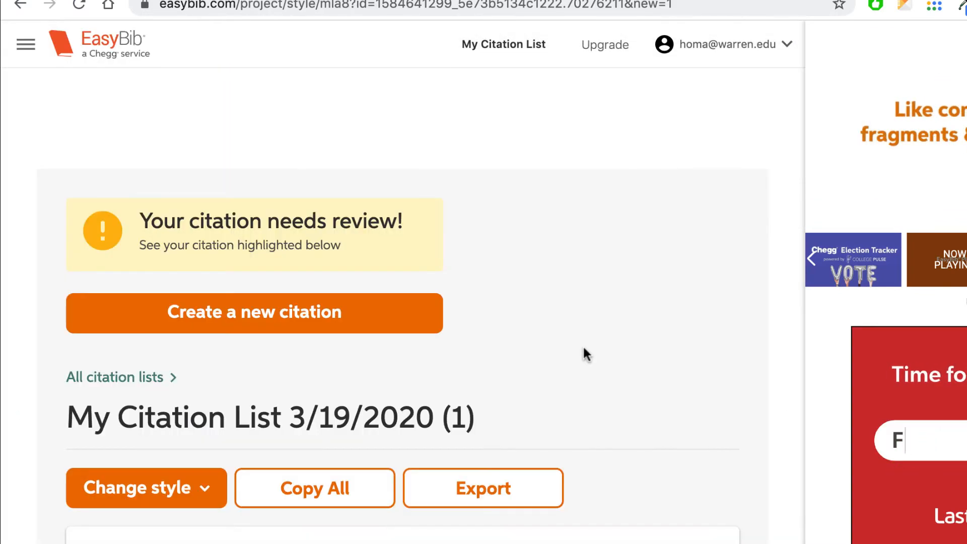
scroll(630, 257, "down", 5)
scroll(630, 257, "down", 2)
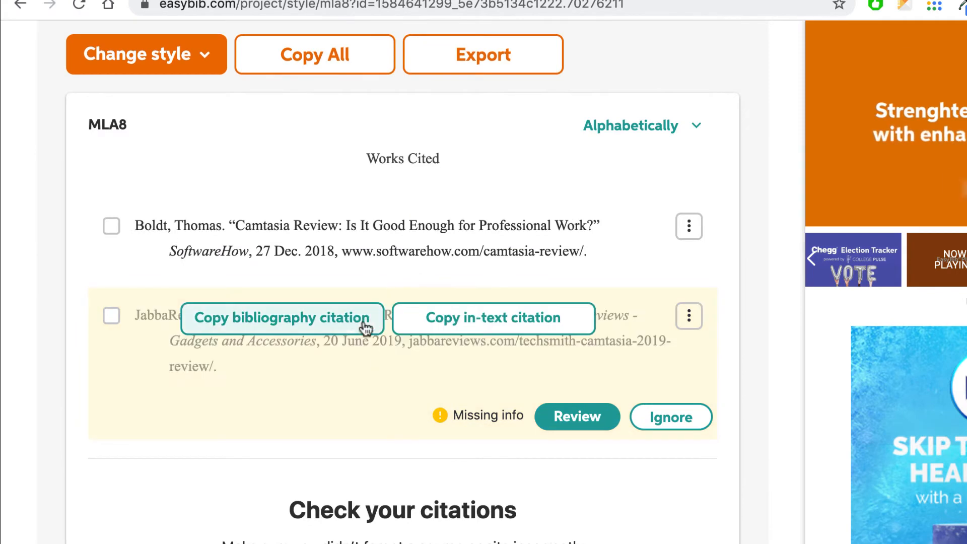
mouse_move(557, 337)
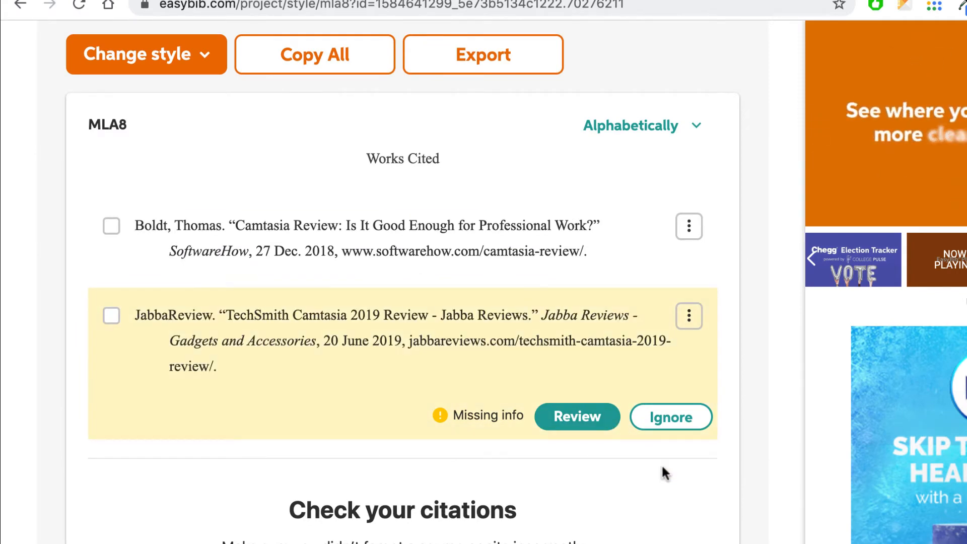
Close the Jabba Reviews page and open the Source 3 website link from the assignment instructions in a new browser tab
mouse_move(319, 370)
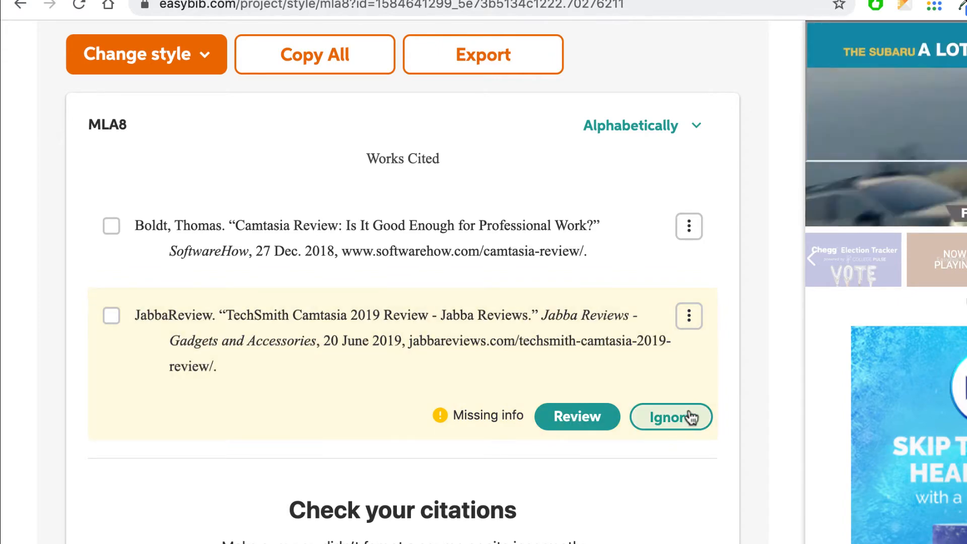
left_click(524, 24)
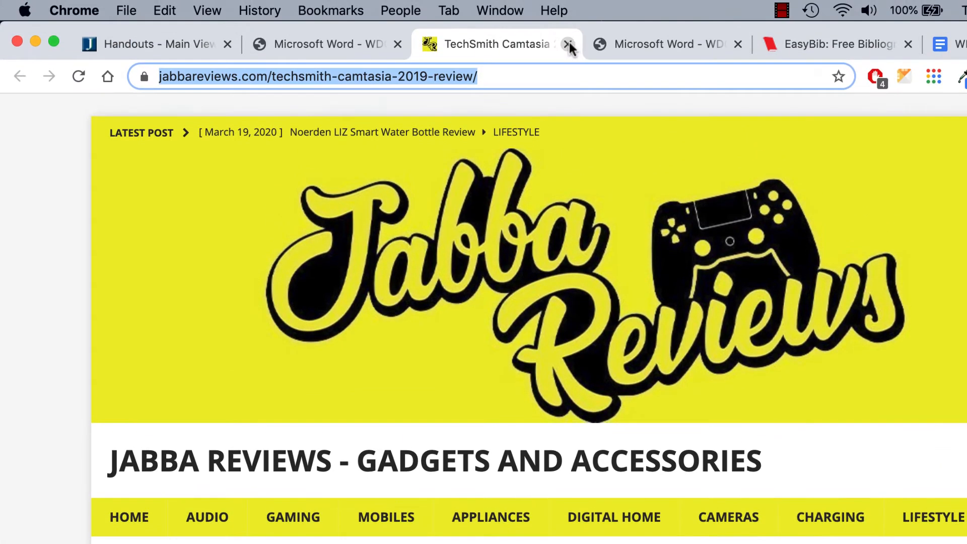
left_click(568, 24)
left_click(346, 21)
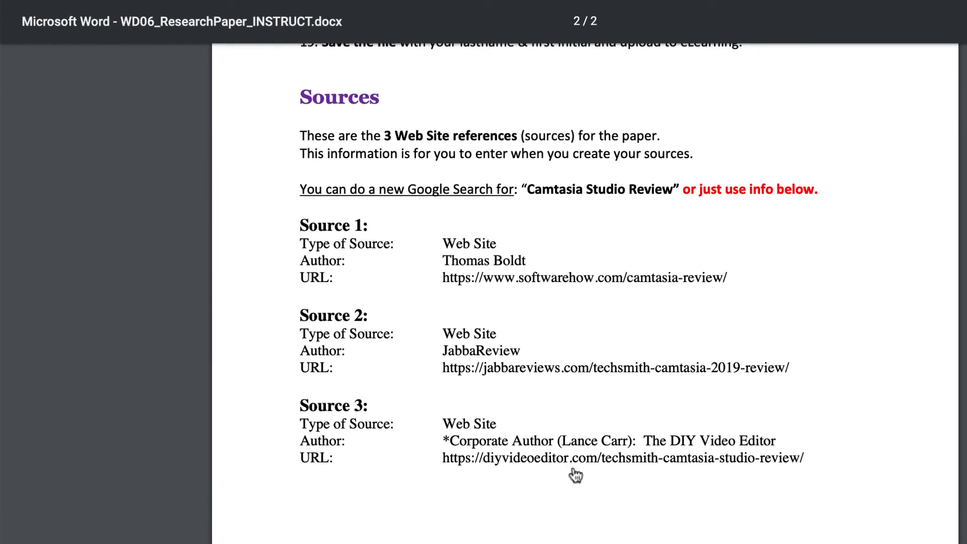
right_click(548, 465)
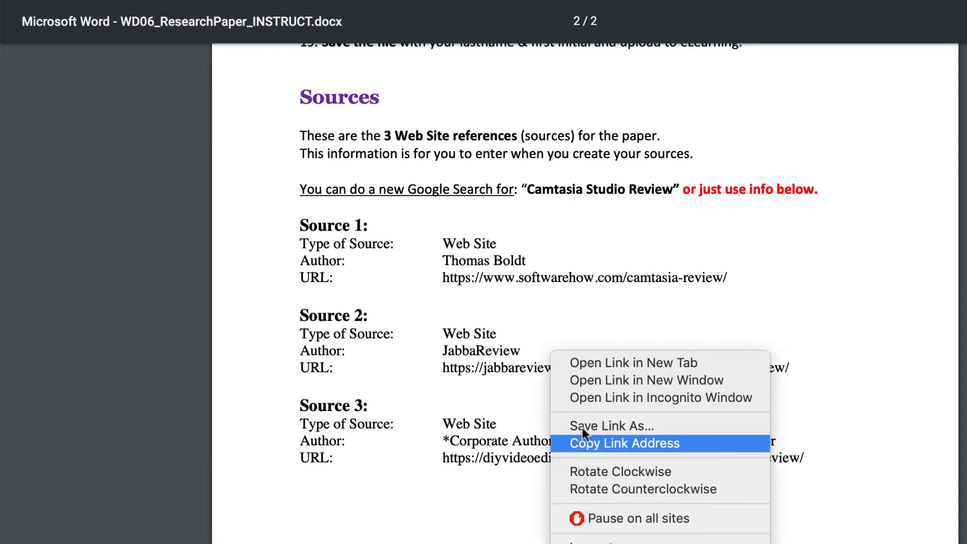
left_click(626, 363)
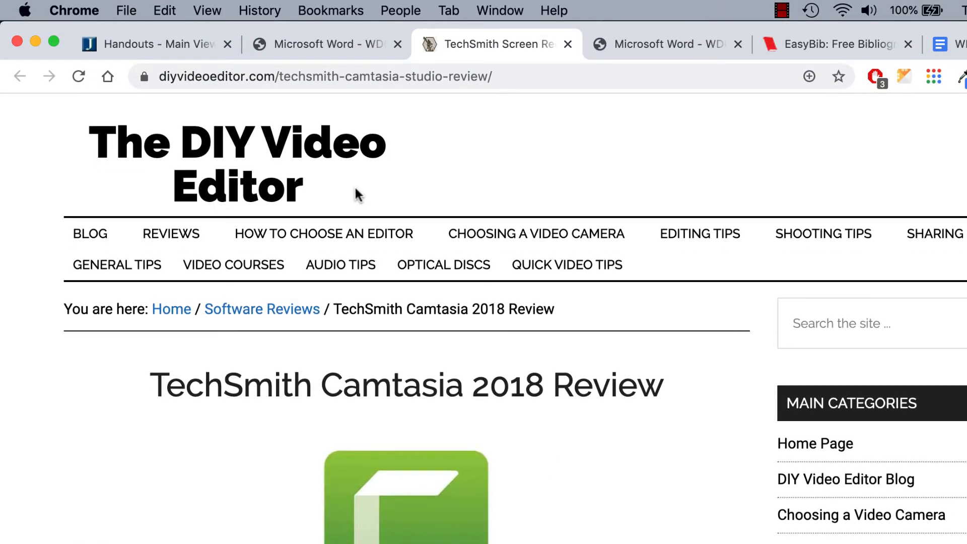
Skim the TechSmith Camtasia 2018 Review article on The DIY Video Editor and copy its full web address
scroll(367, 224, "down", 10)
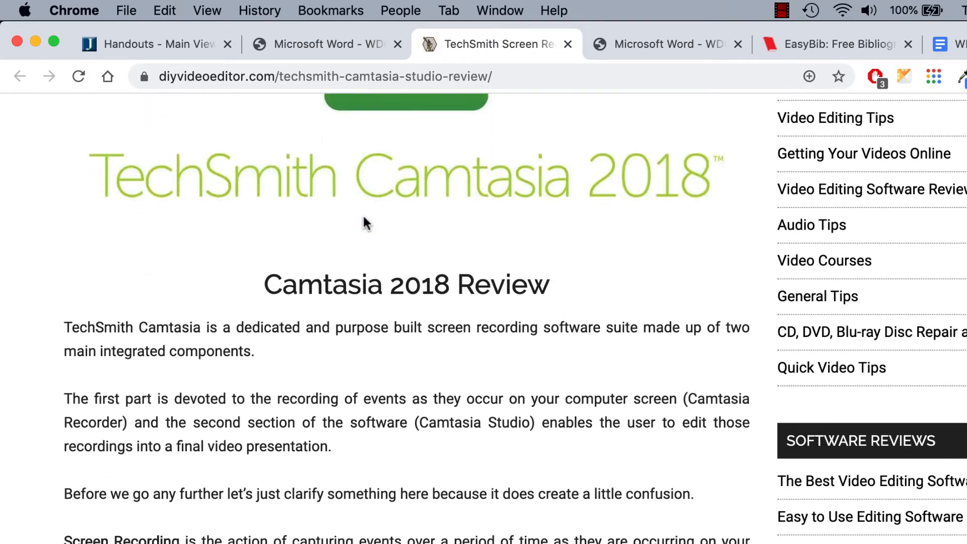
scroll(330, 387, "down", 5)
scroll(328, 383, "down", 8)
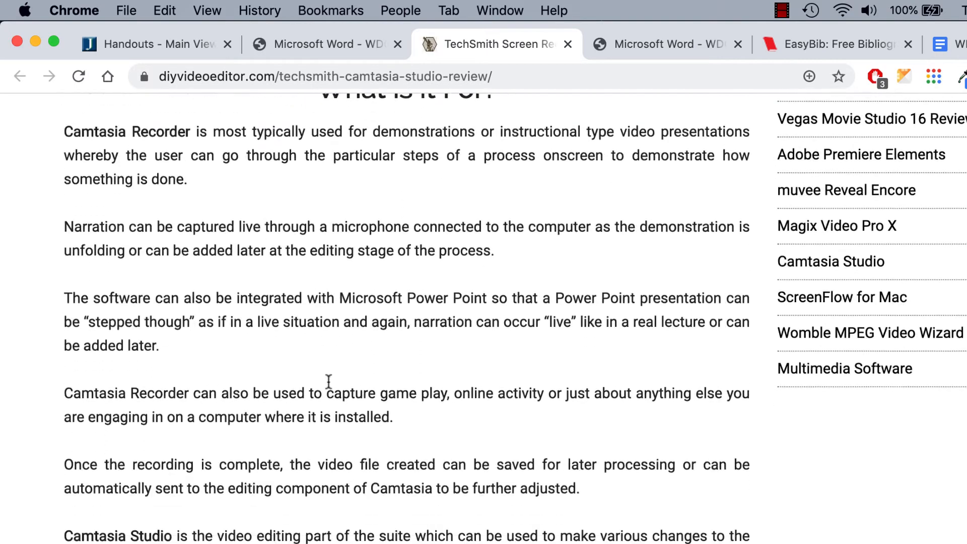
scroll(328, 385, "up", 20)
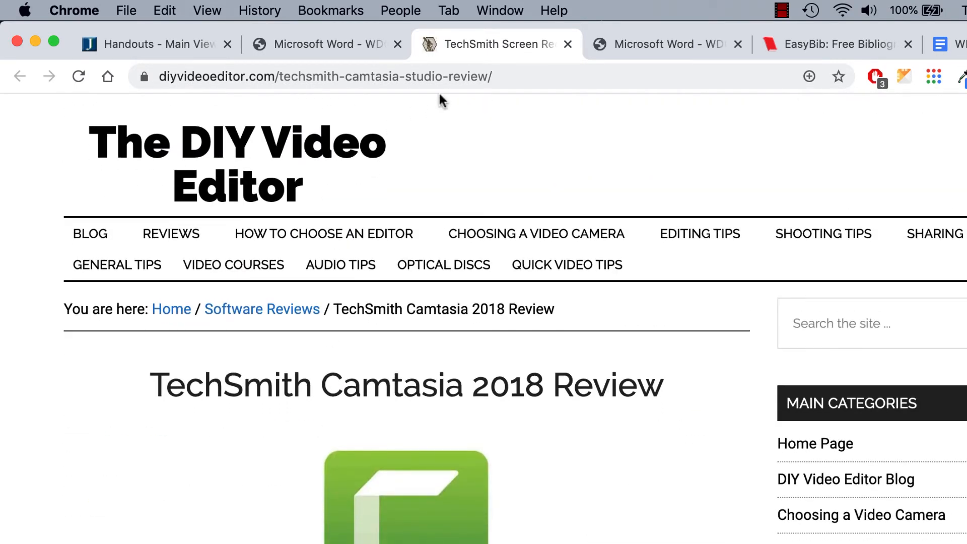
left_click(527, 76)
key("super+c")
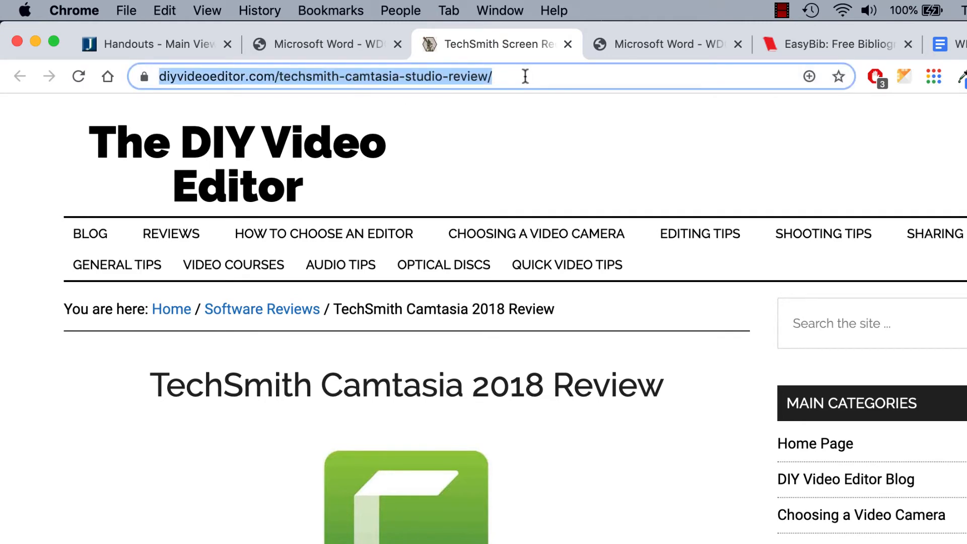
Switch back to EasyBib and start the third new citation with Website as the source type
left_click(812, 45)
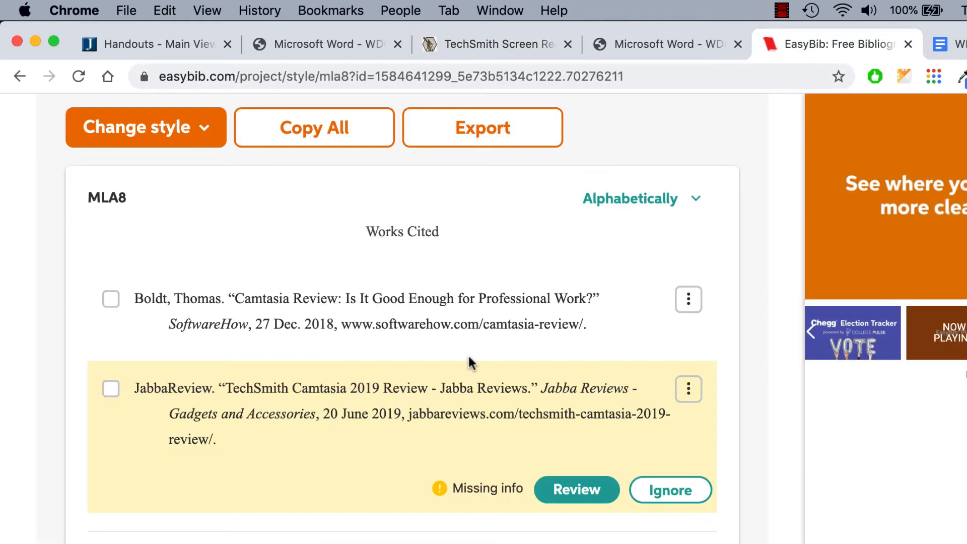
scroll(470, 361, "up", 5)
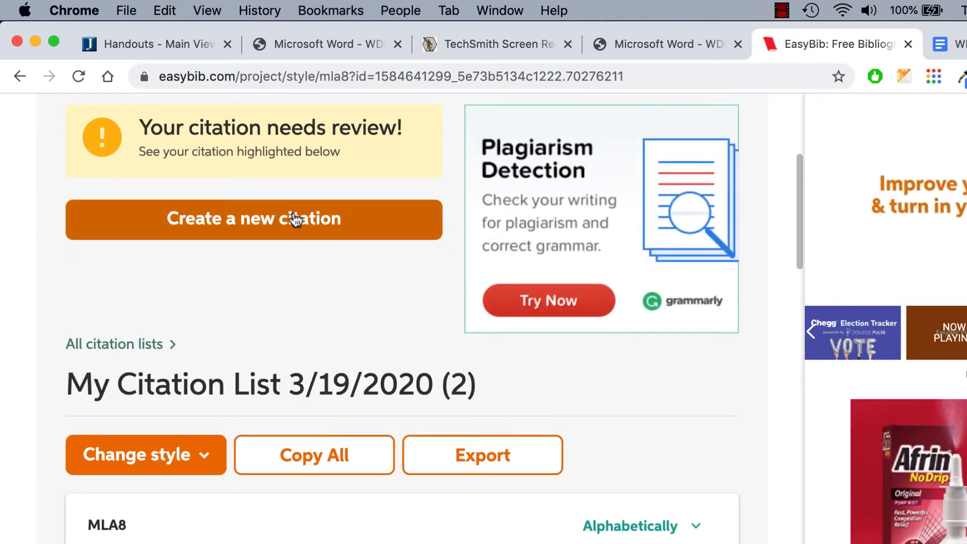
left_click(295, 220)
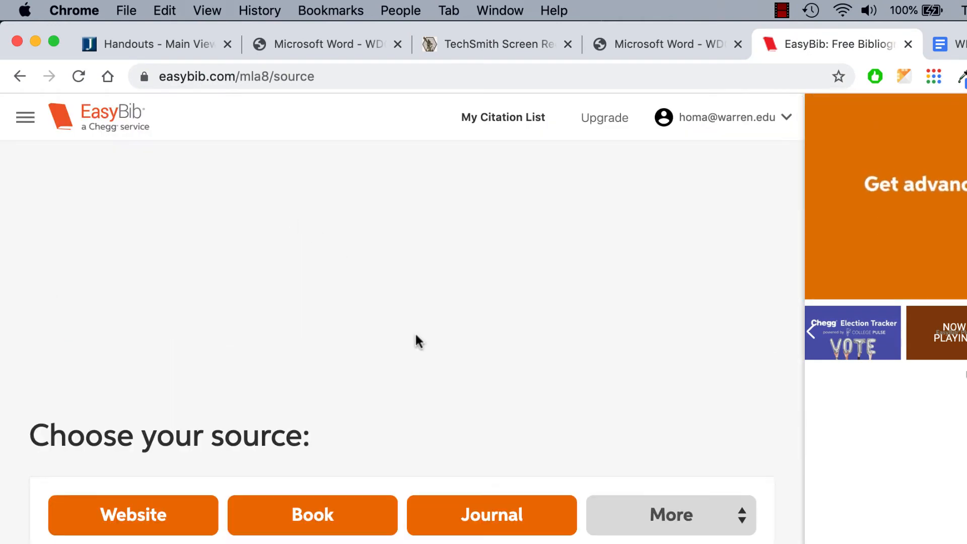
left_click(152, 514)
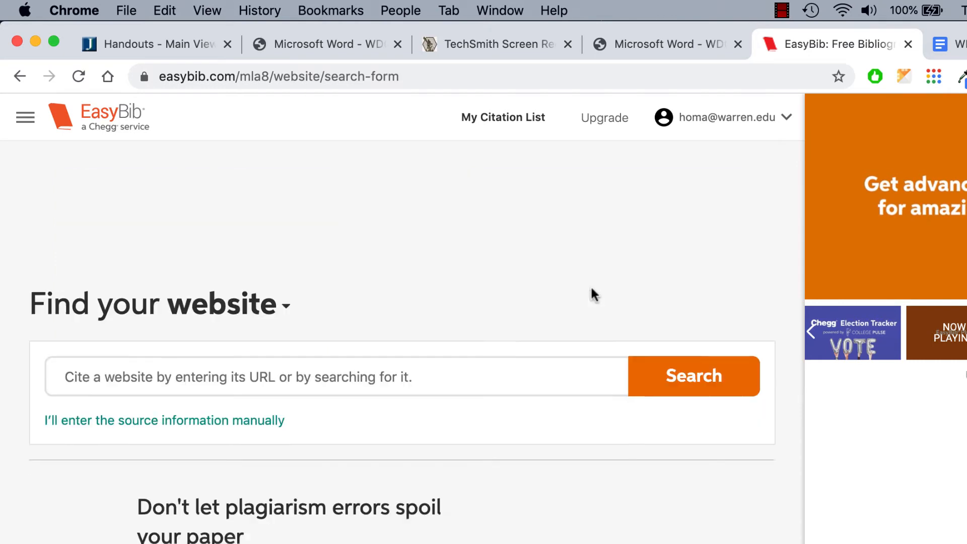
scroll(595, 295, "down", 2)
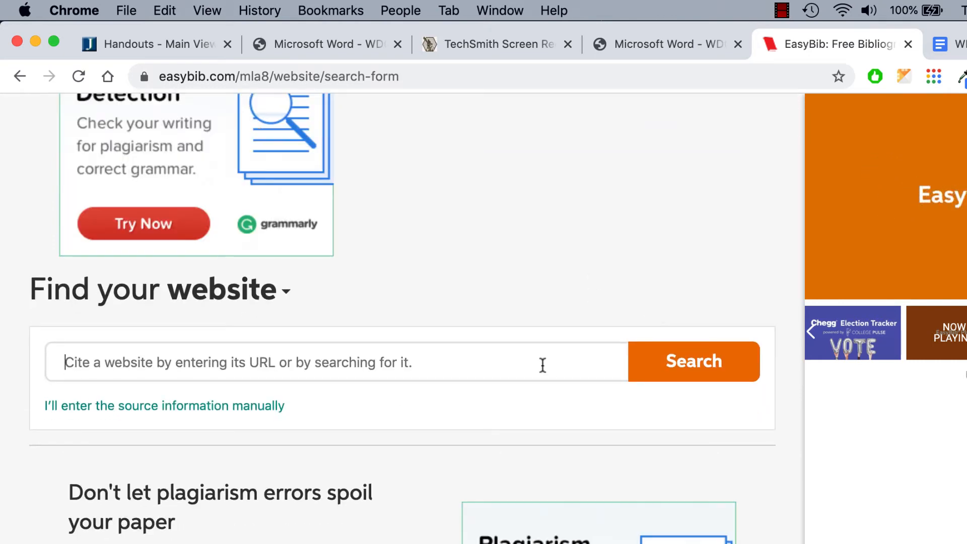
key("super+v")
key("Return")
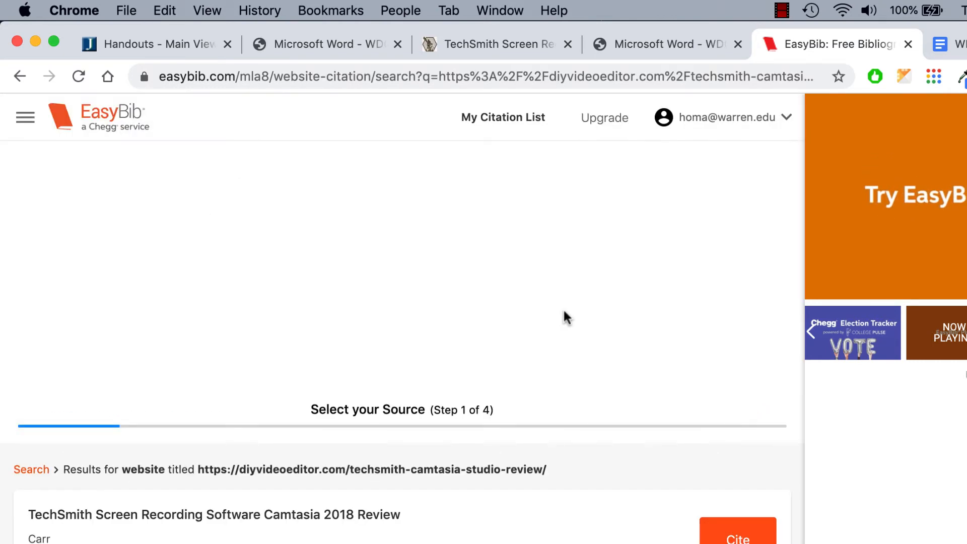
Cite the result "TechSmith Screen Recording Software Camtasia 2018 Review" and complete the citation with The DIY Video Editor as publisher
left_click(740, 425)
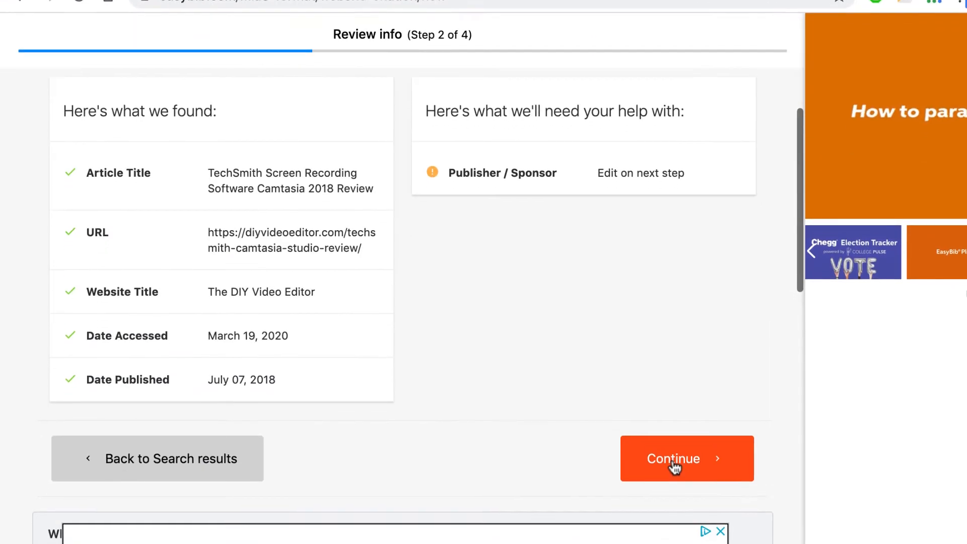
left_click(675, 465)
scroll(599, 262, "down", 15)
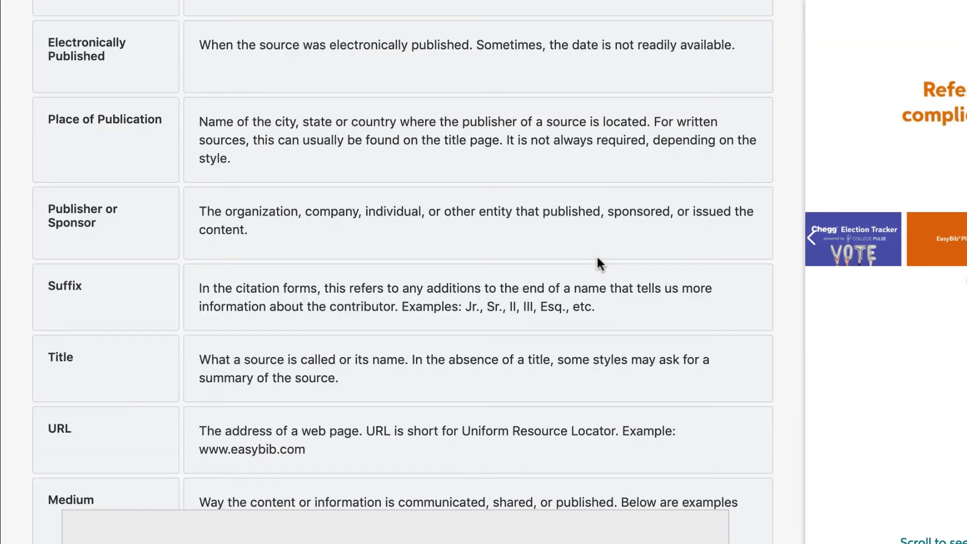
scroll(570, 339, "up", 10)
left_click(577, 386)
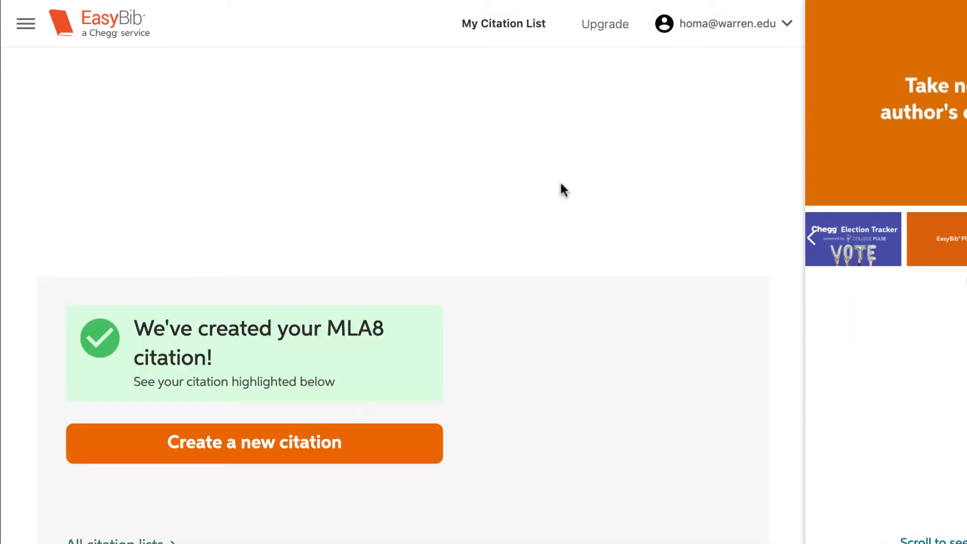
scroll(565, 173, "down", 15)
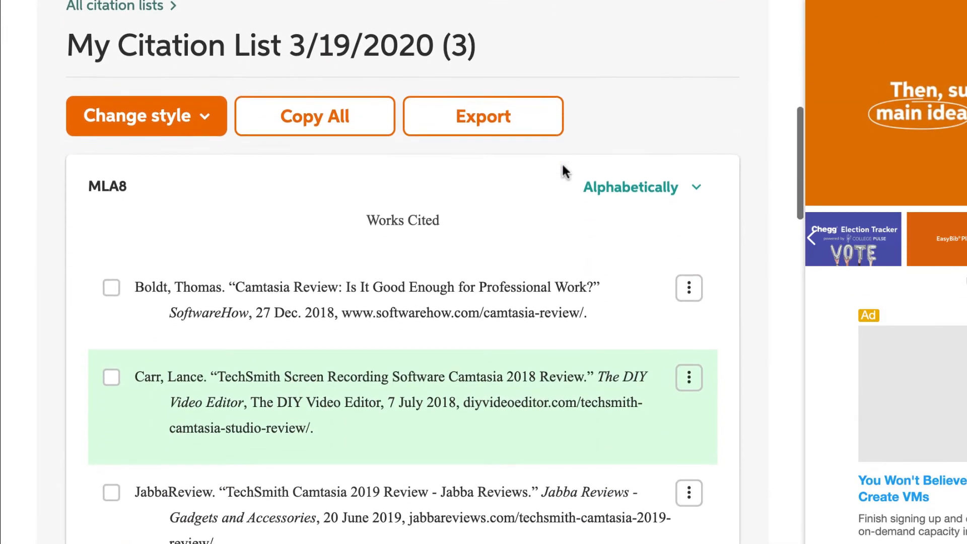
Copy all three citations of the EasyBib Works Cited list and switch to the WD06 research paper in Google Docs
scroll(564, 172, "up", 2)
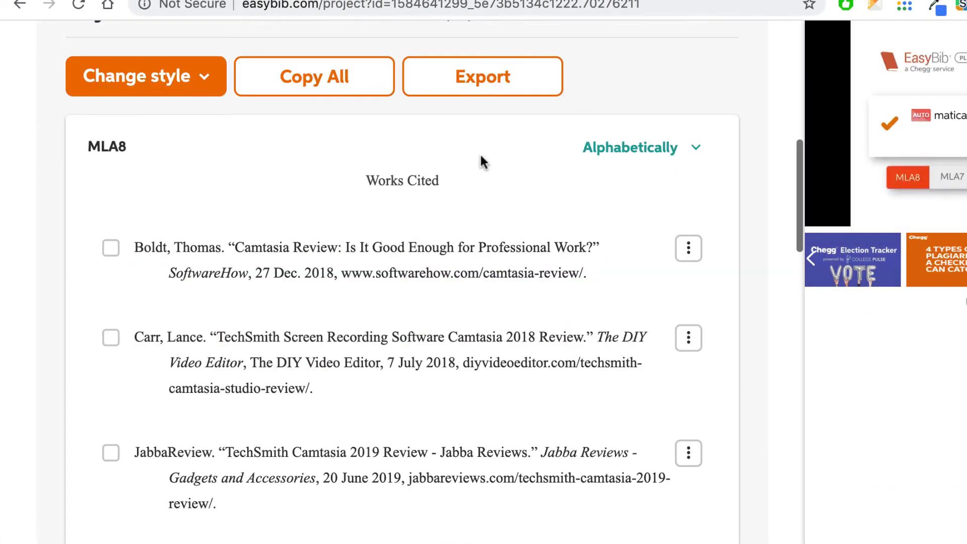
left_click(320, 81)
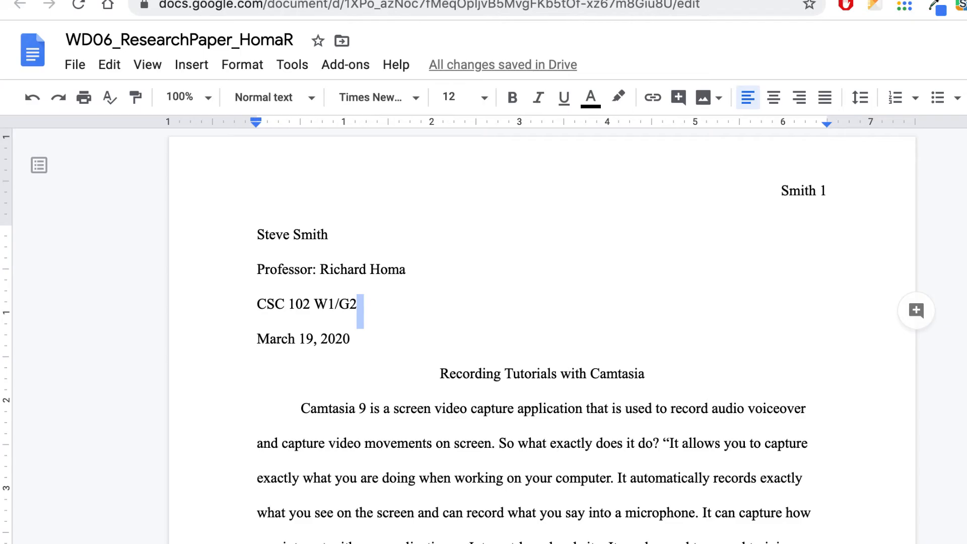
Replace the placeholder "[Insert Page Break, then Works Cited on next page]" at the end of the paper with a page break
scroll(540, 134, "down", 15)
scroll(517, 503, "down", 20)
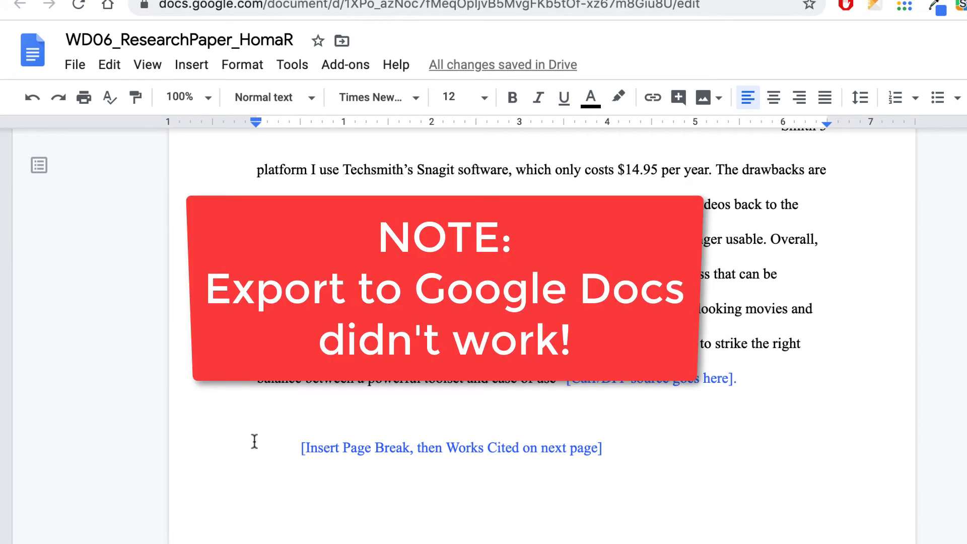
left_click_drag(300, 446, 723, 476)
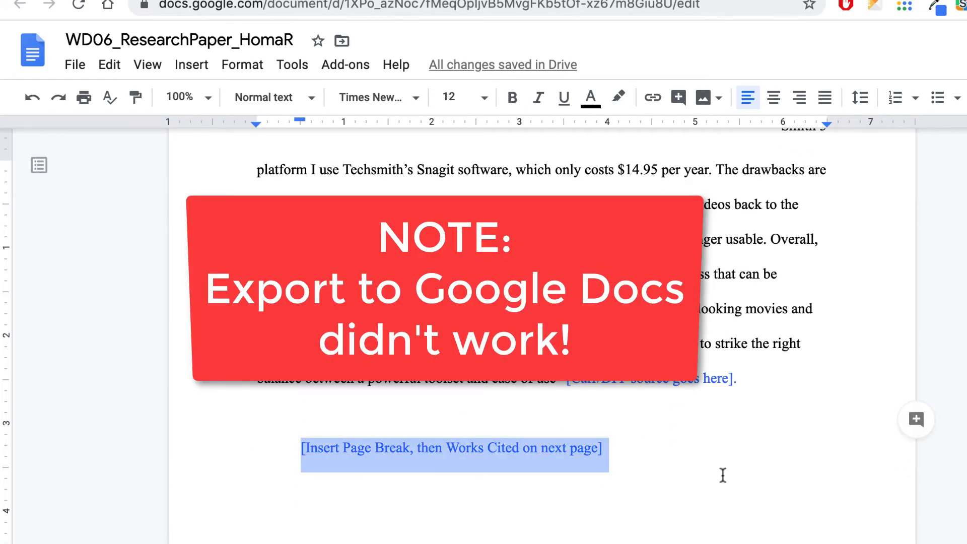
key("BackSpace")
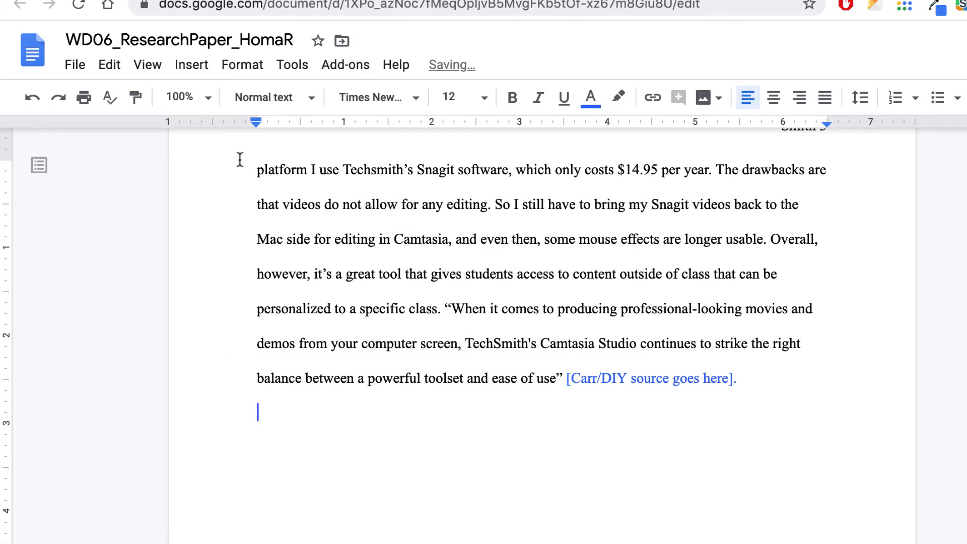
left_click(191, 70)
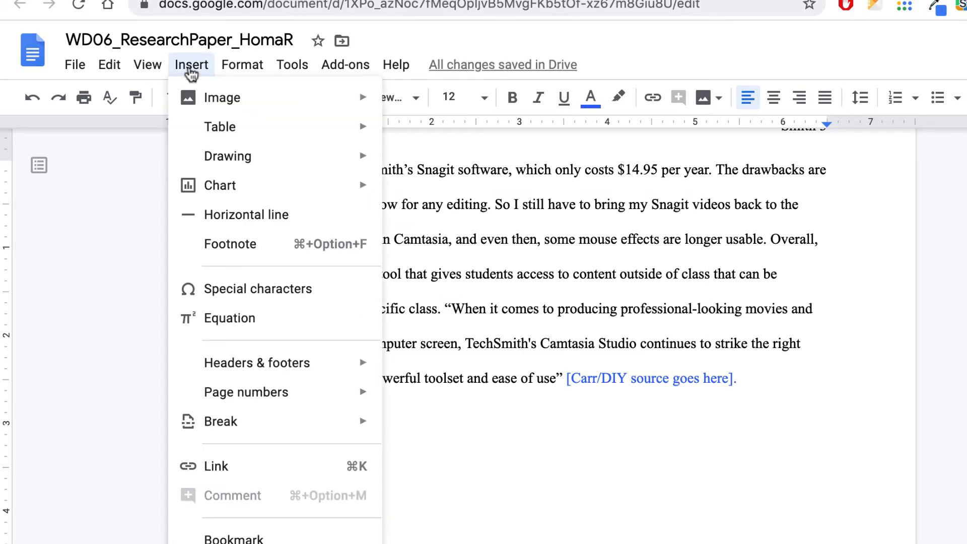
mouse_move(217, 427)
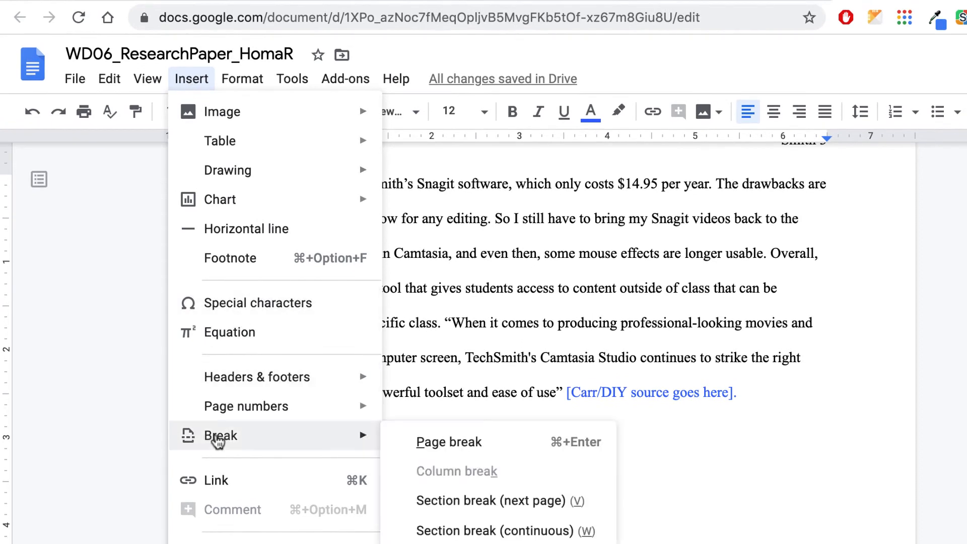
left_click(428, 442)
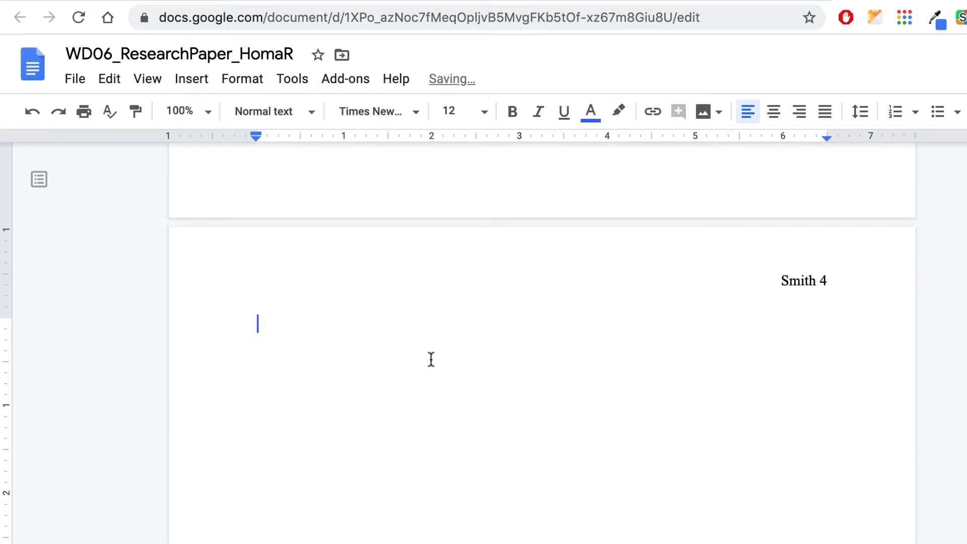
Paste the three copied citations onto the new last page and set their text color to black
type("Boldt, Thomas. \"Camtasia Review: Is It Good Enough for Professional Work?\" SoftwareHow, 27 Dec. 2018, www.softwarehow.com/camtasia-review/. Carr, Lance. \"TechSmith Screen Recording Software Camtasia 2018 Review.\" The DIY Video Editor, The DIY Video Editor, 7 July 2018, diyvideoeditor.com/techsmith-camtasia-studio-review/. JabbaReview. \"TechSmith Camtasia 2019 Review - Jabba Reviews.\" Jabba Reviews - Gadgets and Accessories, 20 June 2019, jabbareviews.com/techsmith-camtasia-2019-review/.")
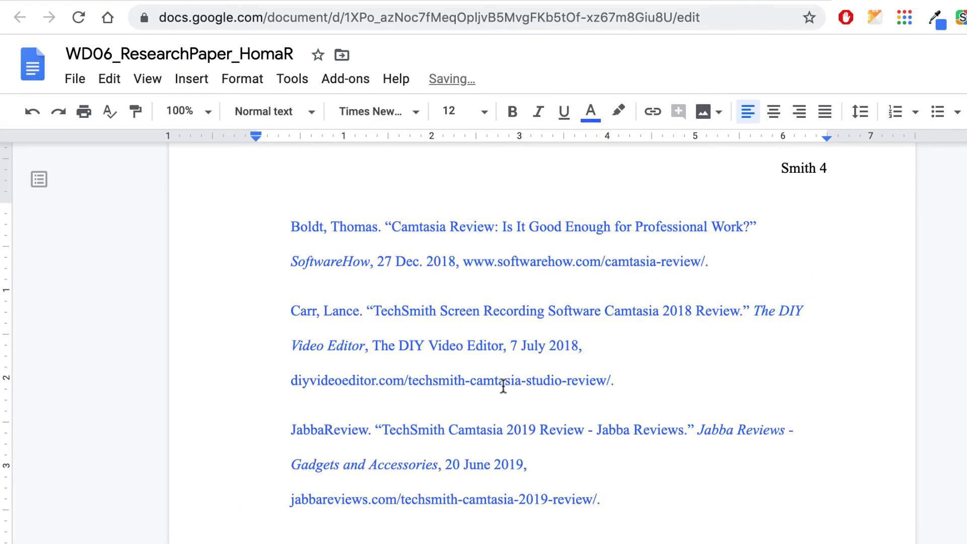
scroll(503, 386, "up", 3)
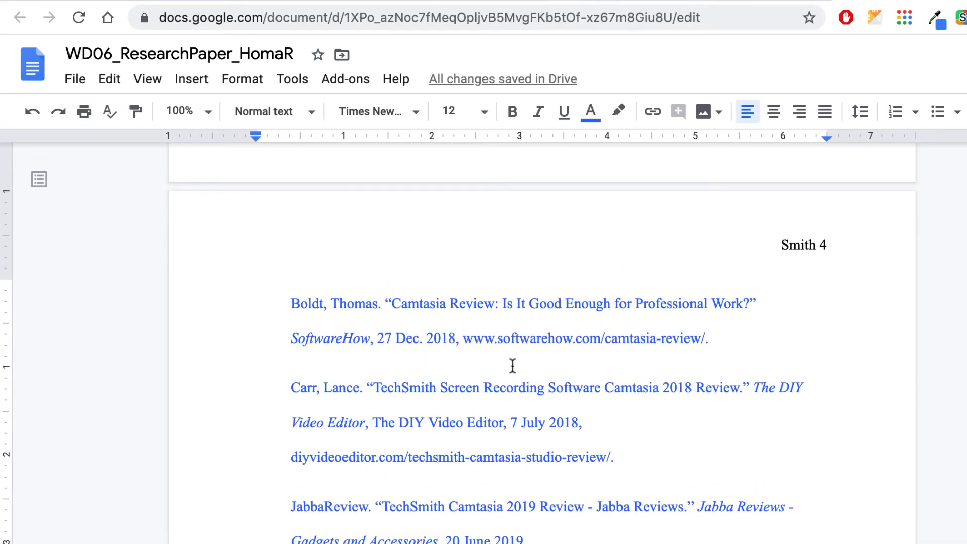
left_click_drag(611, 543, 315, 407)
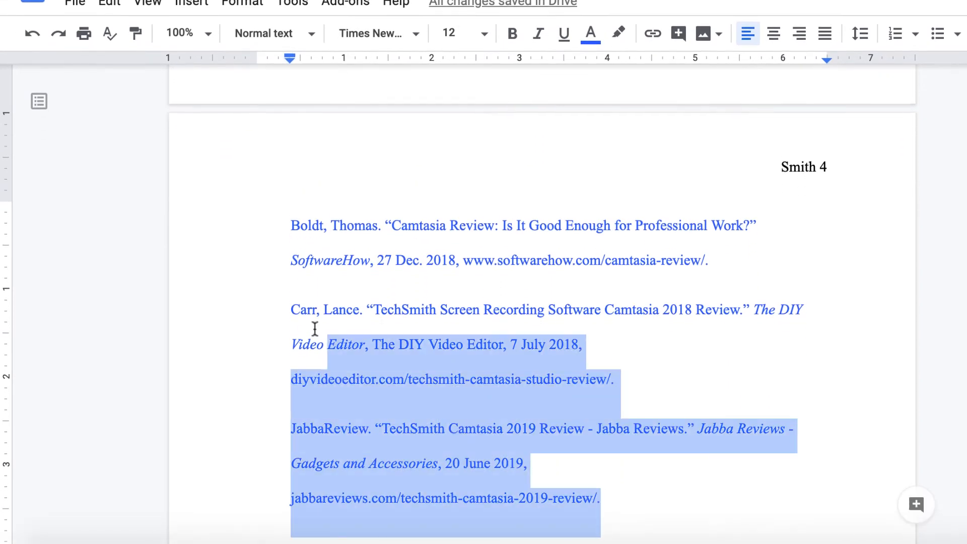
left_click_drag(315, 329, 276, 233)
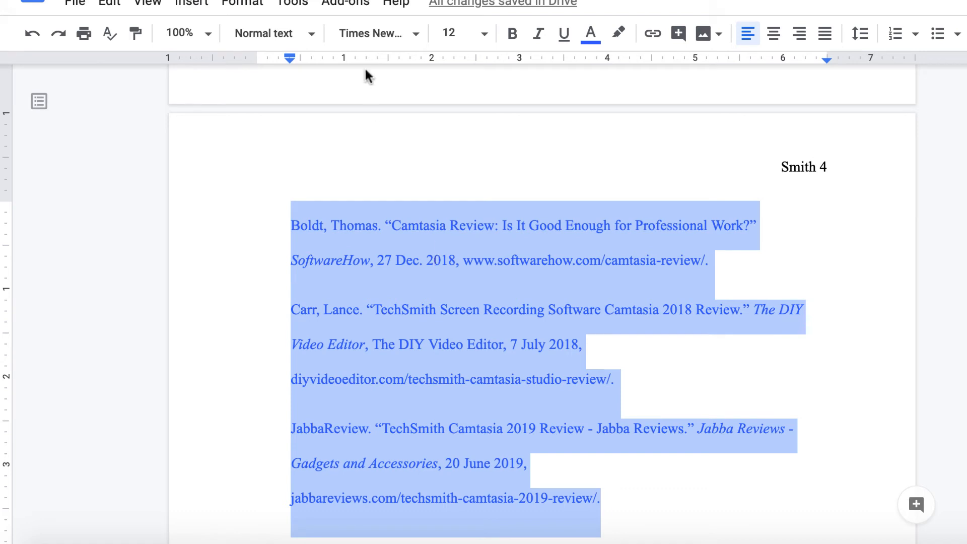
left_click(592, 37)
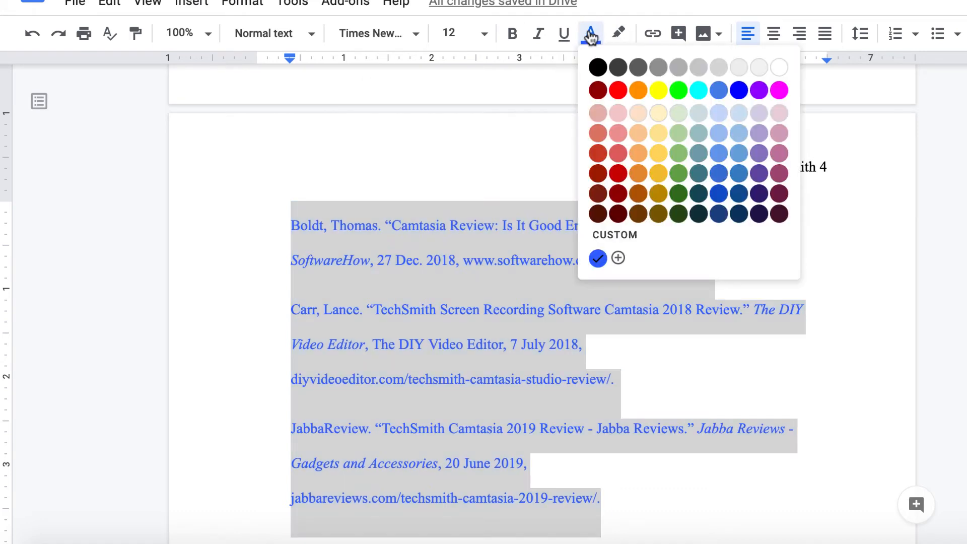
left_click(598, 71)
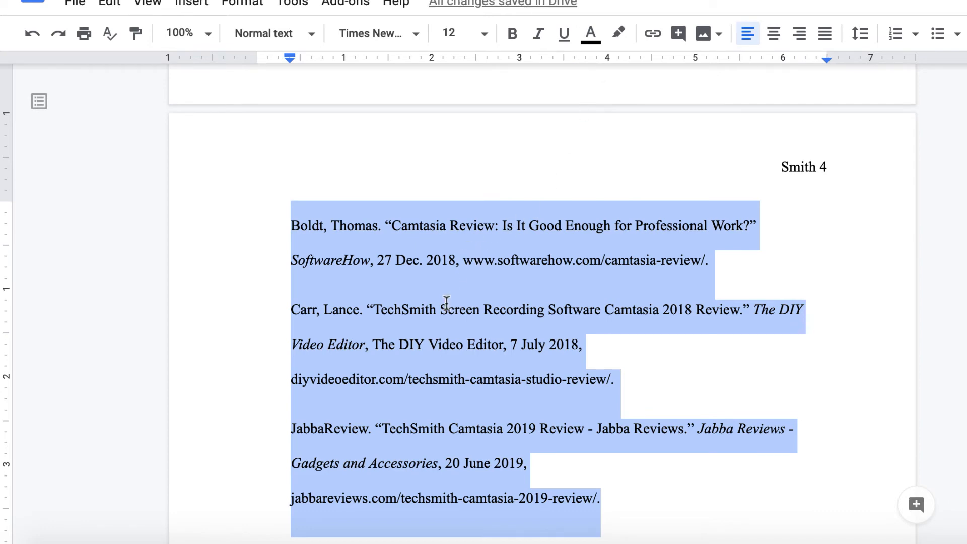
Give the three selected citations on the last page a 0.5-inch hanging indent
scroll(460, 252, "down", 2)
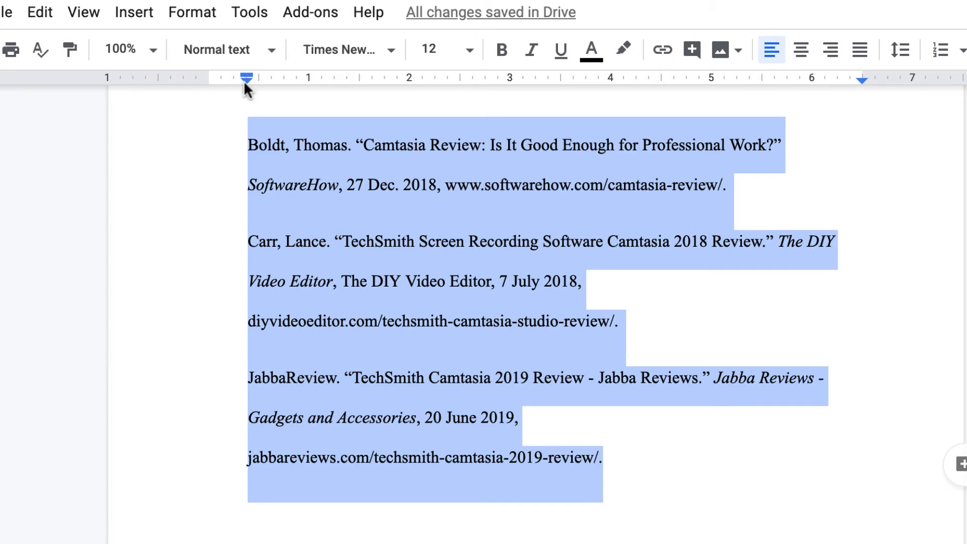
left_click_drag(245, 81, 294, 86)
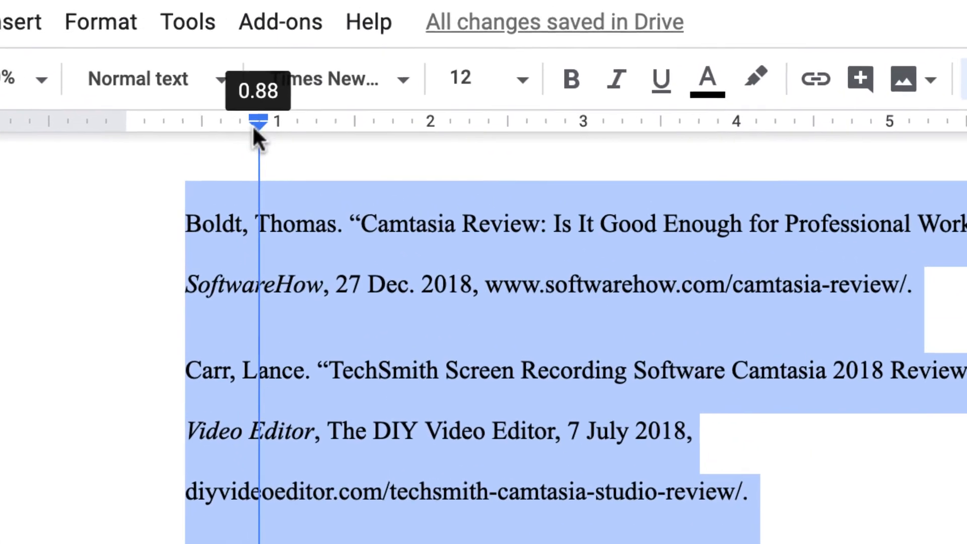
mouse_move(253, 127)
left_mouse_down()
mouse_move(287, 126)
mouse_move(201, 126)
left_mouse_up()
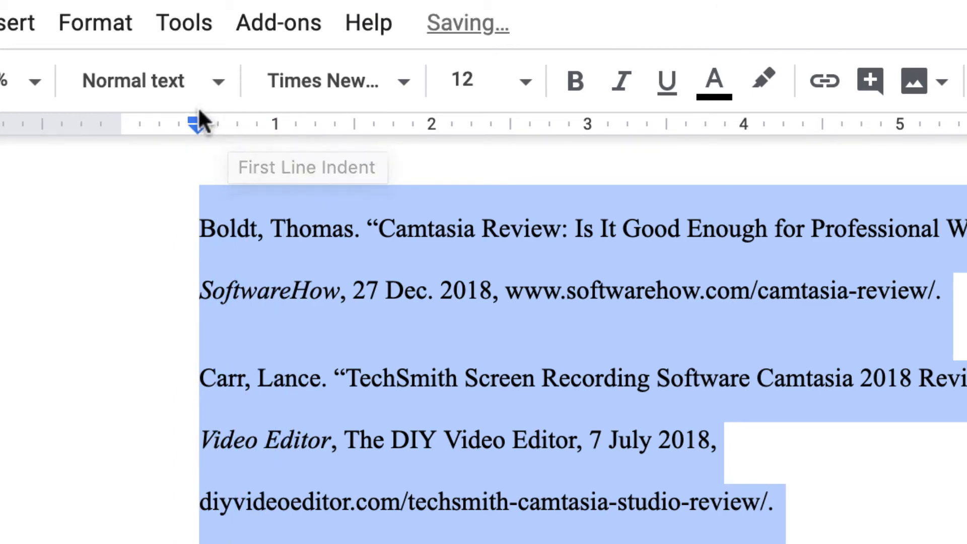
left_click_drag(196, 121, 119, 115)
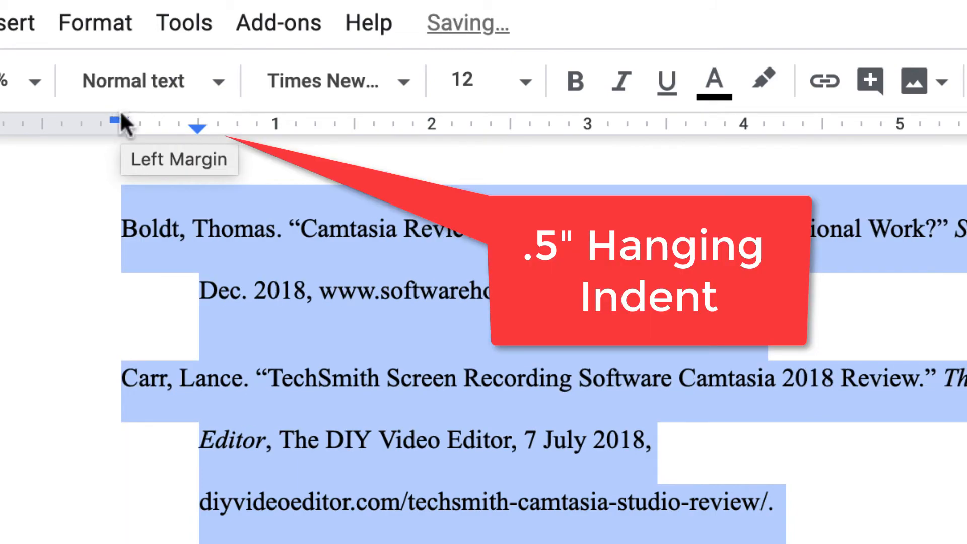
Set the paragraph spacing before and after the three citations to 0 pt, keeping line spacing at 2
scroll(525, 461, "up", 3)
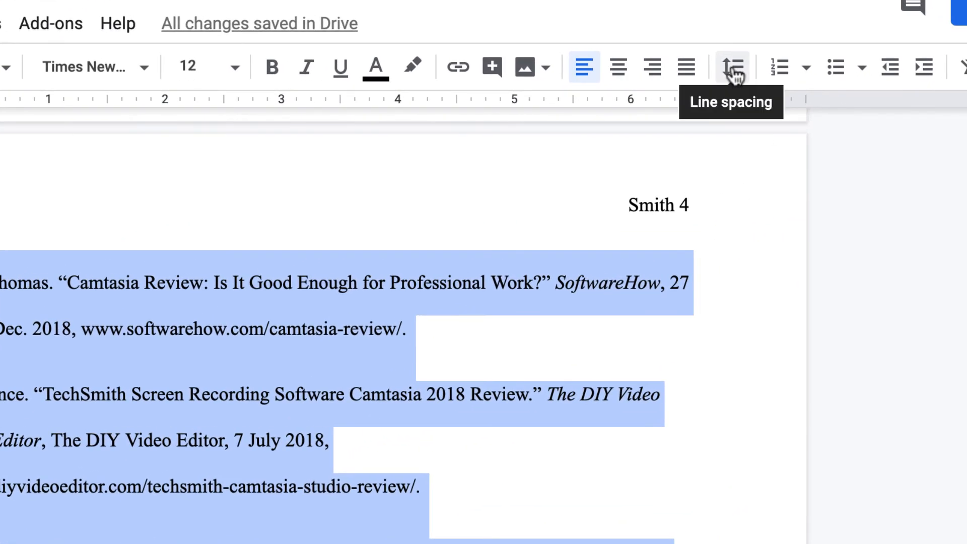
left_click(734, 75)
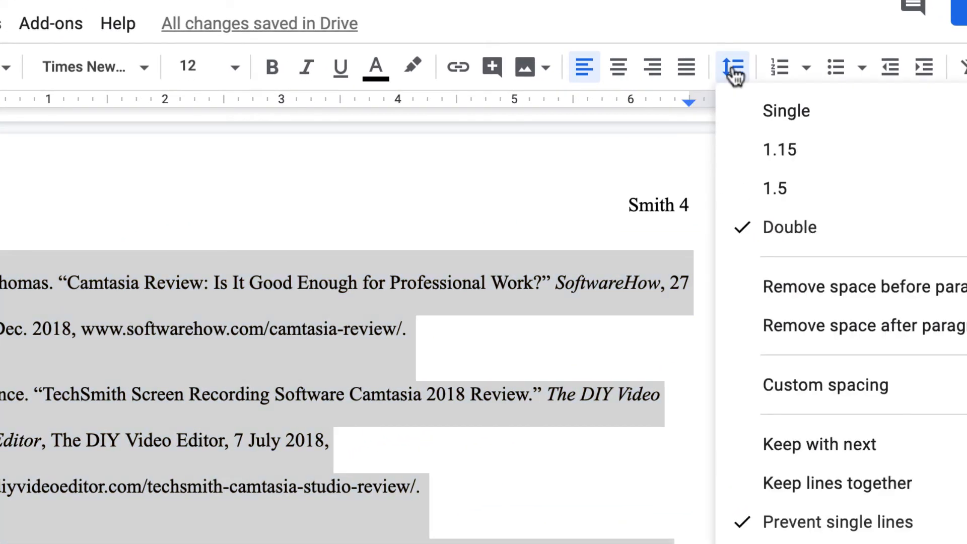
left_click(783, 388)
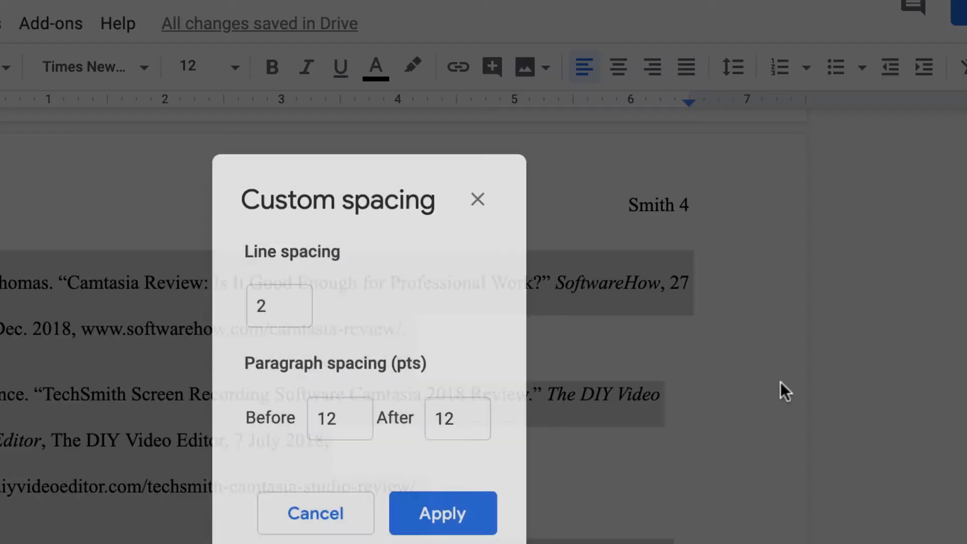
double_click(348, 419)
type("0")
left_click(464, 425)
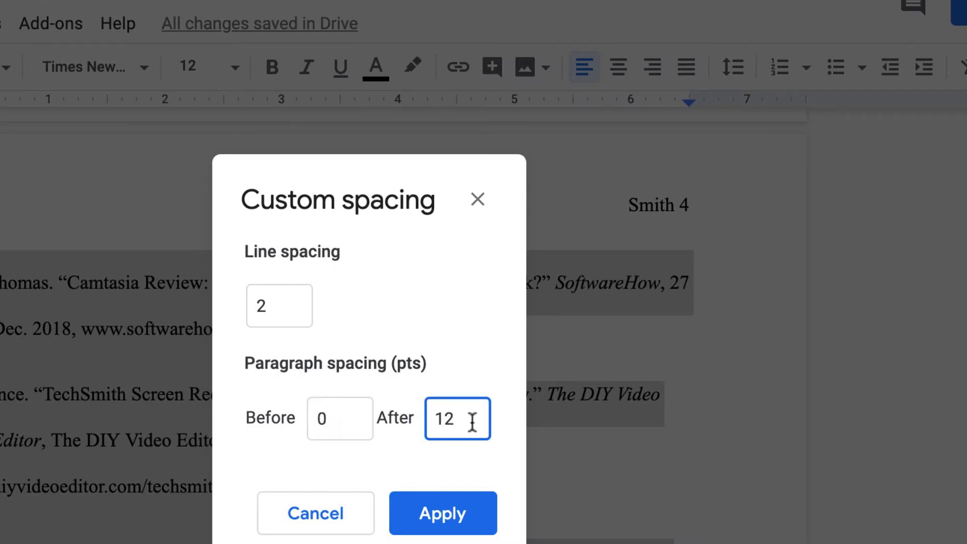
left_click_drag(472, 423, 339, 405)
type("0")
left_click(435, 515)
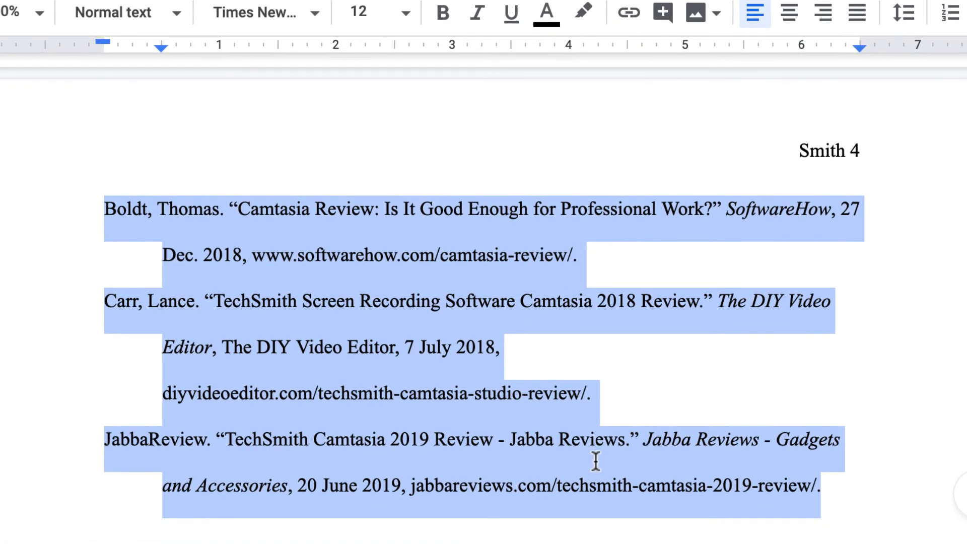
Add the heading "Works Cited" on its own line above the first citation and center it
left_click(398, 403)
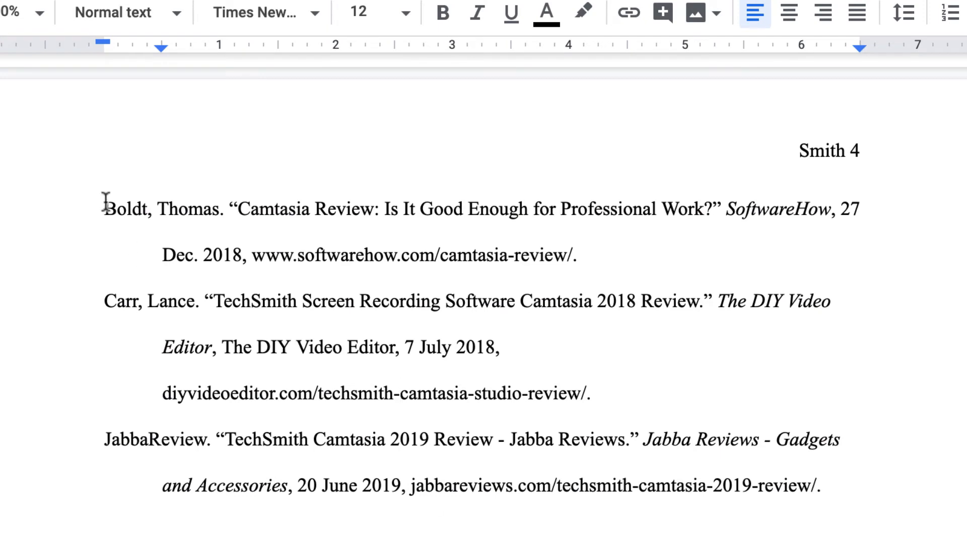
type("Works Cited")
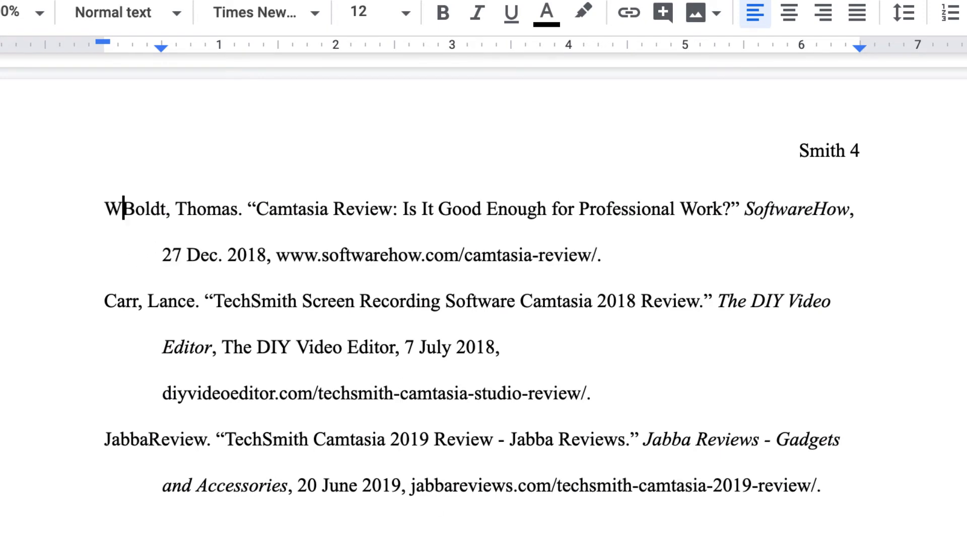
key("Return")
left_click(178, 211)
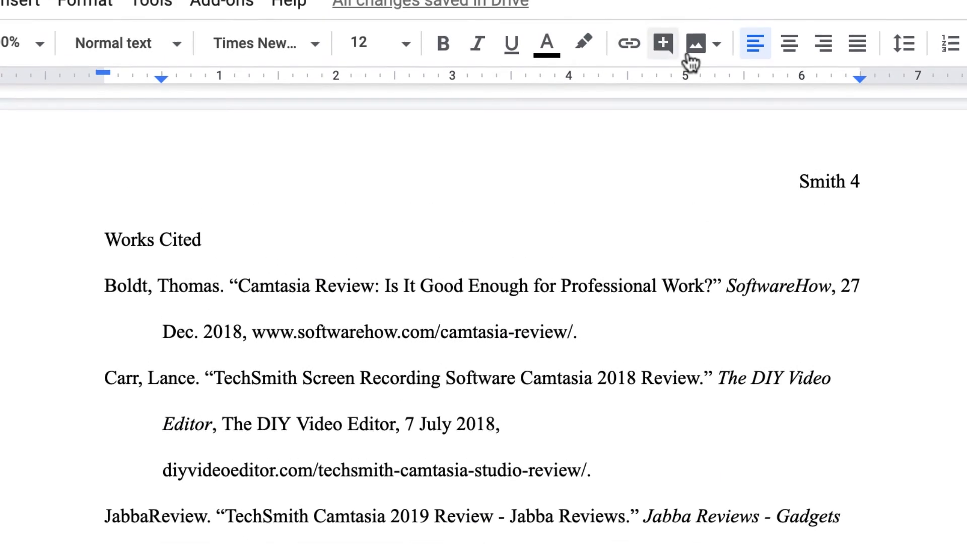
left_click(784, 77)
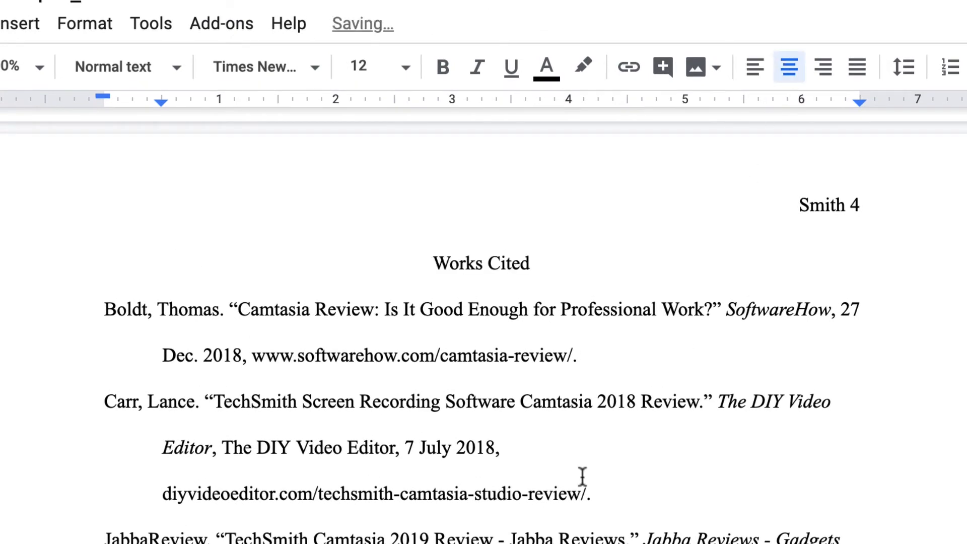
Add "Accessed 19 Mar. 2020." to the end of the first citation, after the softwarehow.com address
scroll(583, 476, "down", 1)
scroll(583, 476, "up", 3)
scroll(583, 476, "down", 3)
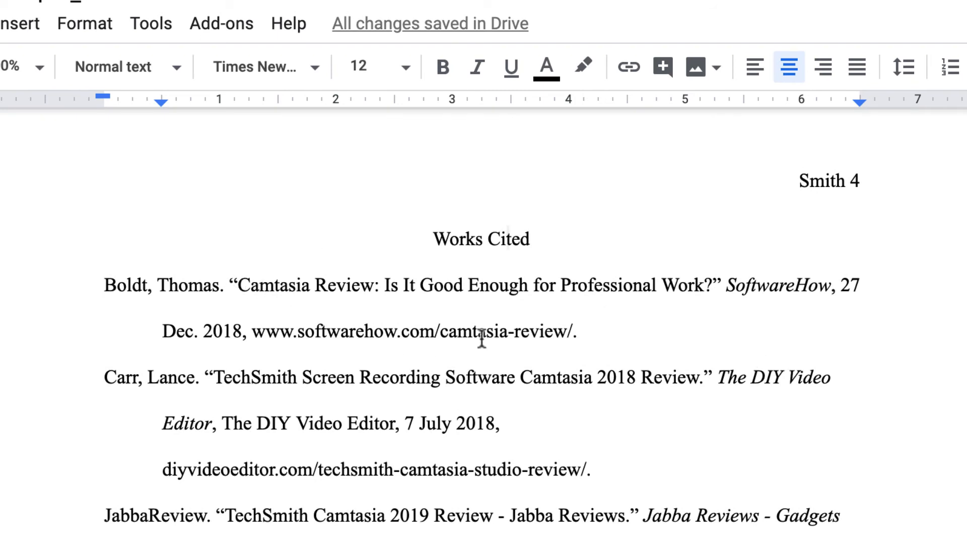
left_click(590, 331)
type("A")
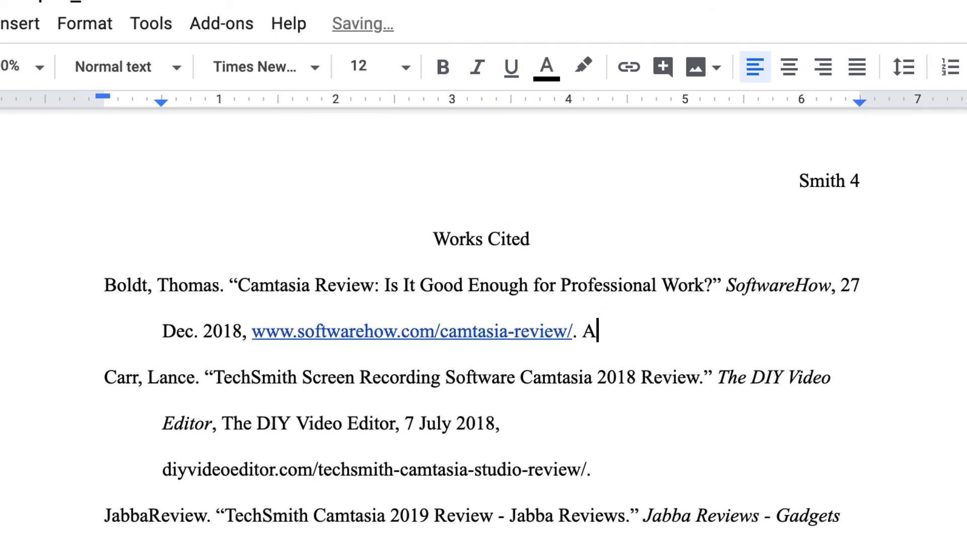
type("ccessed 1")
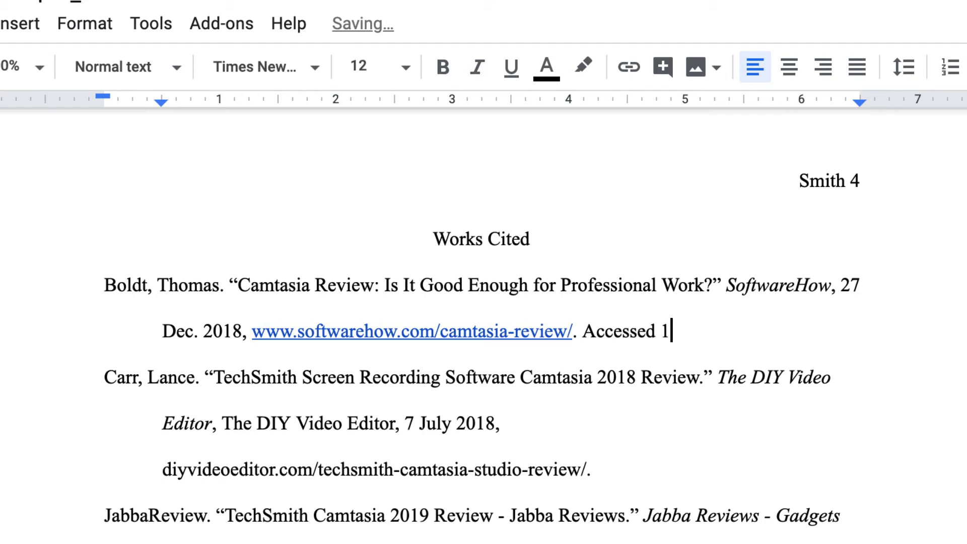
type("9 Mar")
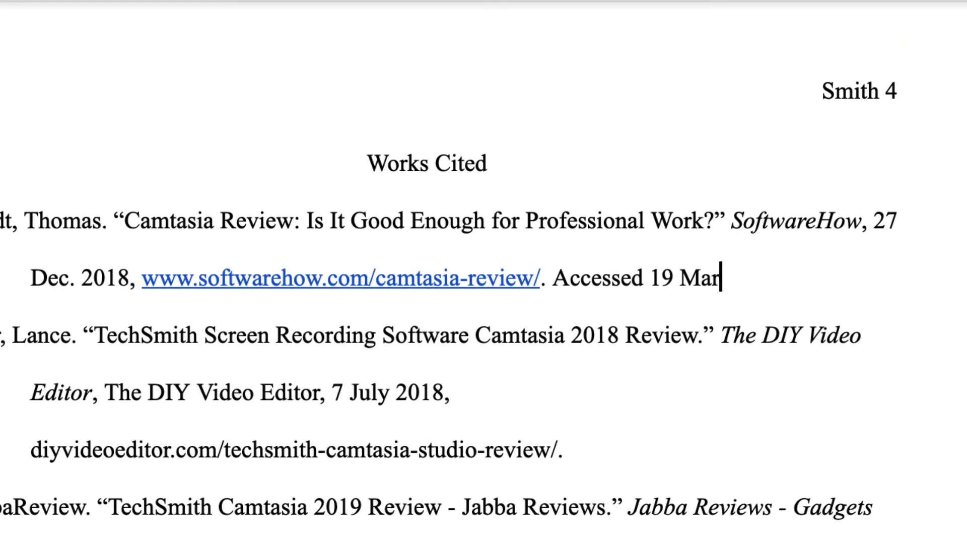
type(". 2020.")
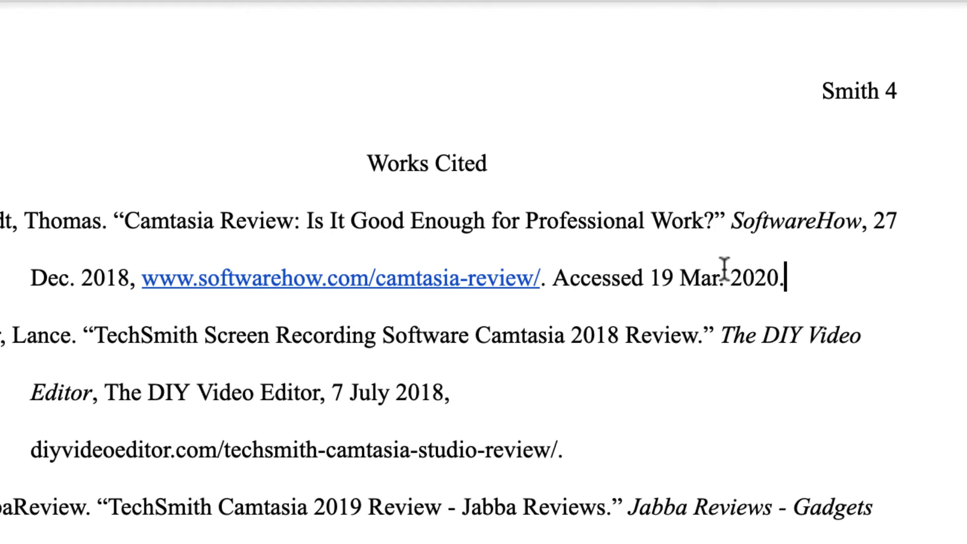
Try to remove the hyperlink from the softwarehow.com address in the first citation by clearing its link URL
right_click(439, 272)
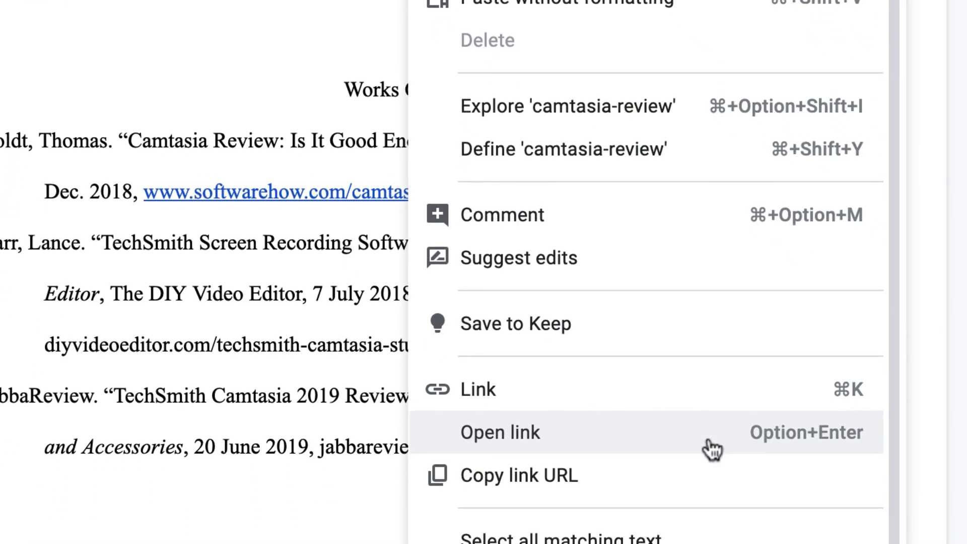
left_click(696, 390)
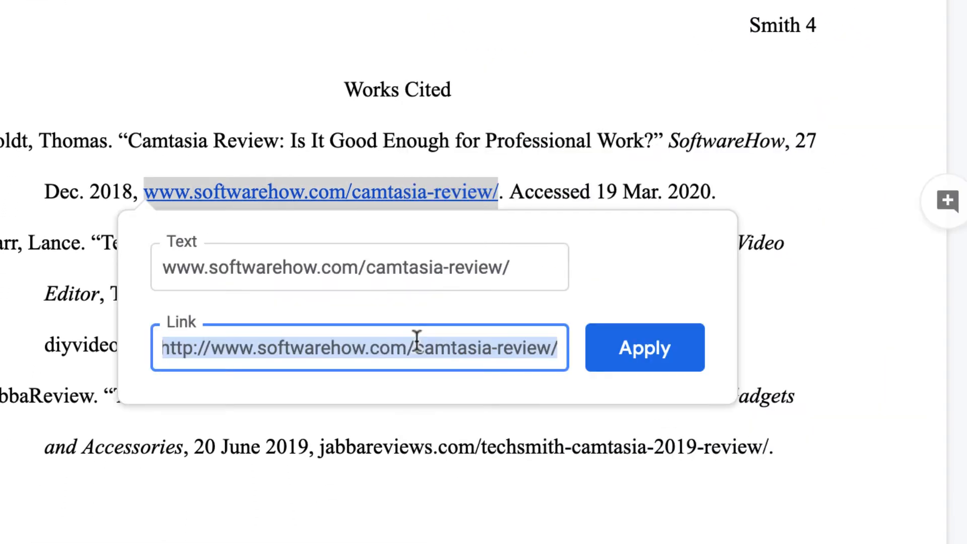
key("BackSpace")
left_click(644, 291)
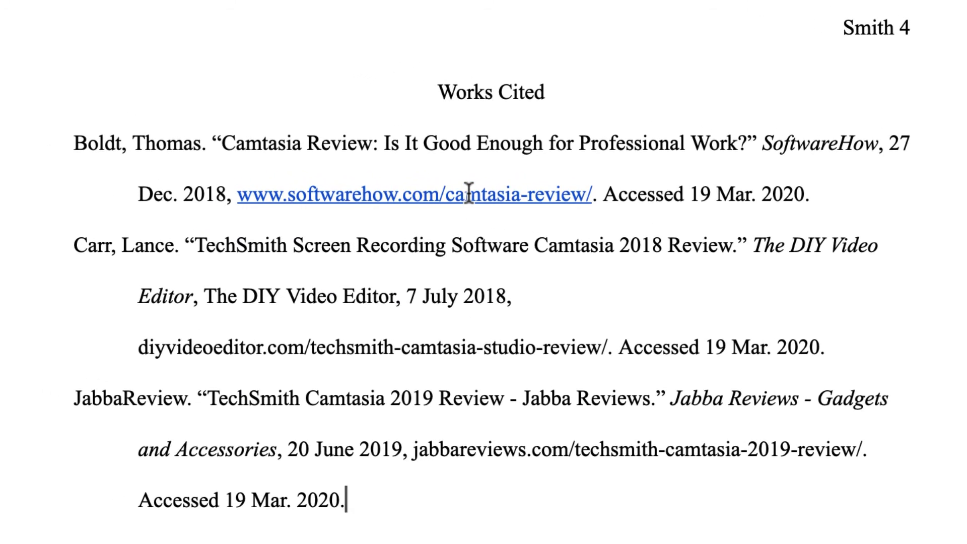
Remove the hyperlink from the softwarehow.com address in the first citation
mouse_move(453, 202)
left_click(499, 195)
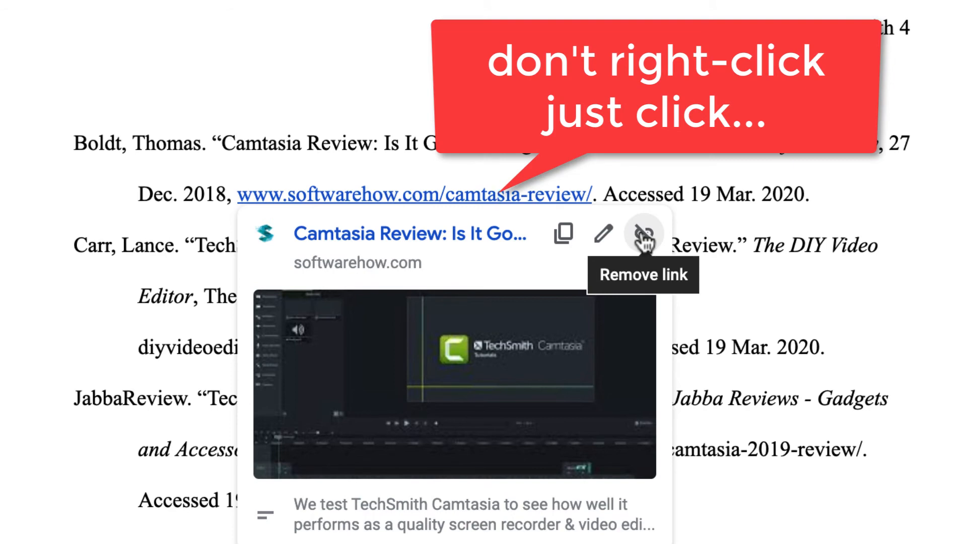
left_click(644, 236)
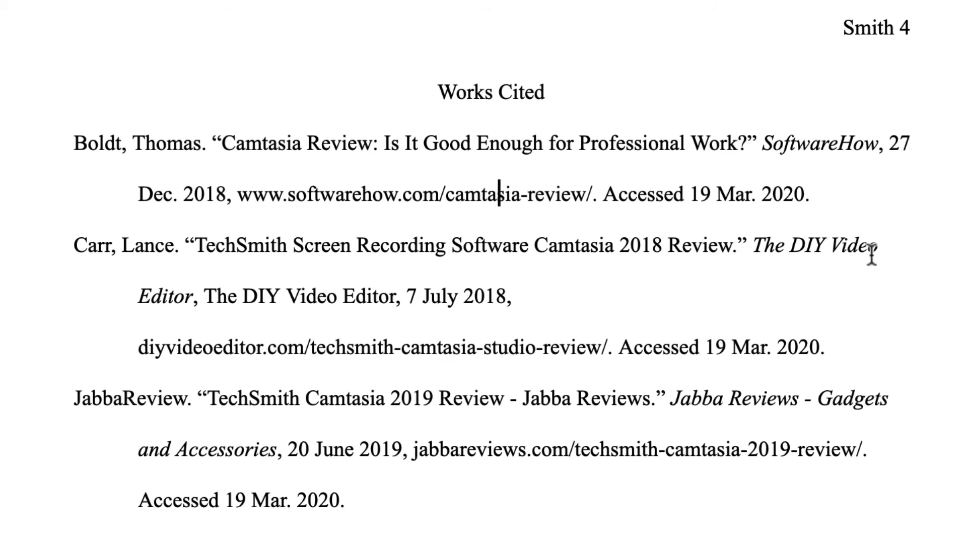
Replace the blue source placeholder after the "support instruction" quotation in the first paragraph with the author's last name in parentheses
scroll(872, 255, "up", 10)
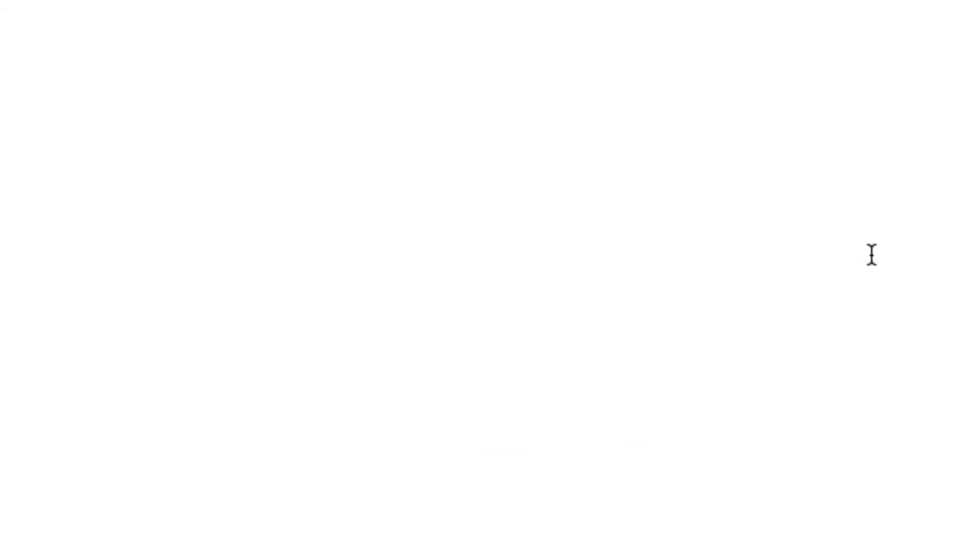
scroll(871, 254, "up", 10)
scroll(872, 255, "down", 20)
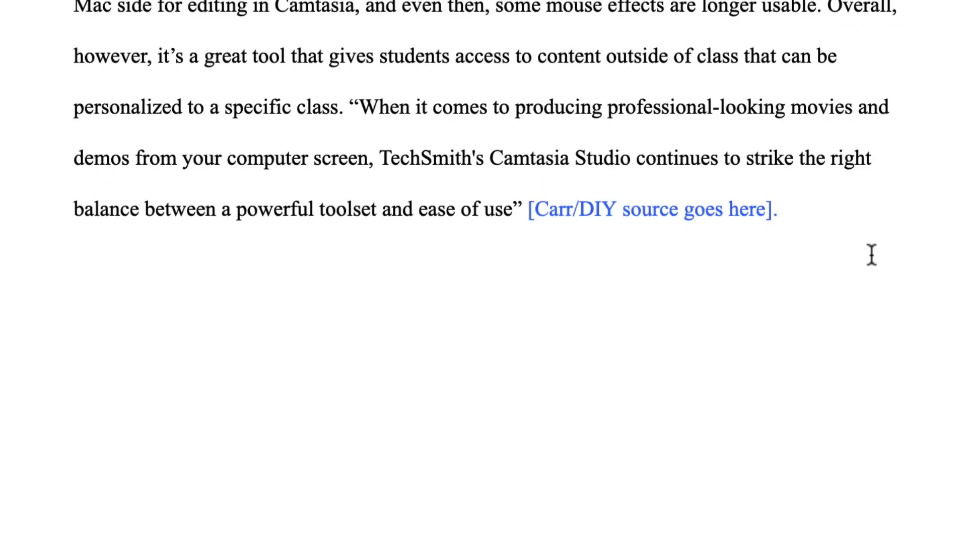
scroll(871, 255, "up", 5)
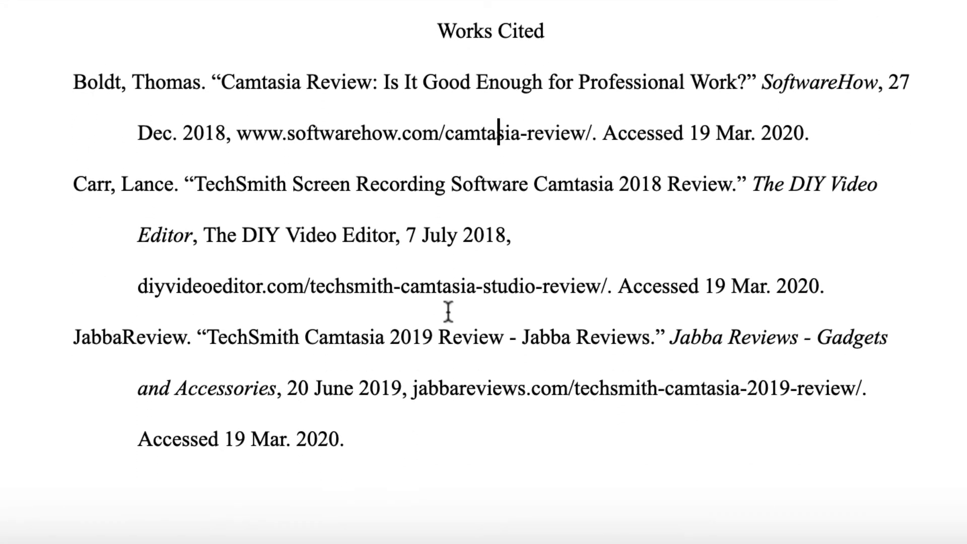
scroll(448, 311, "up", 20)
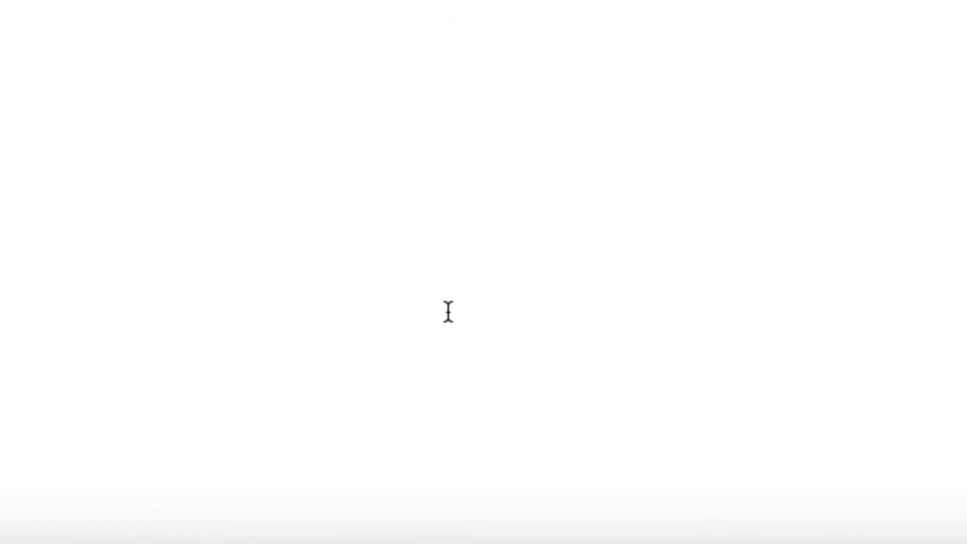
scroll(449, 312, "up", 10)
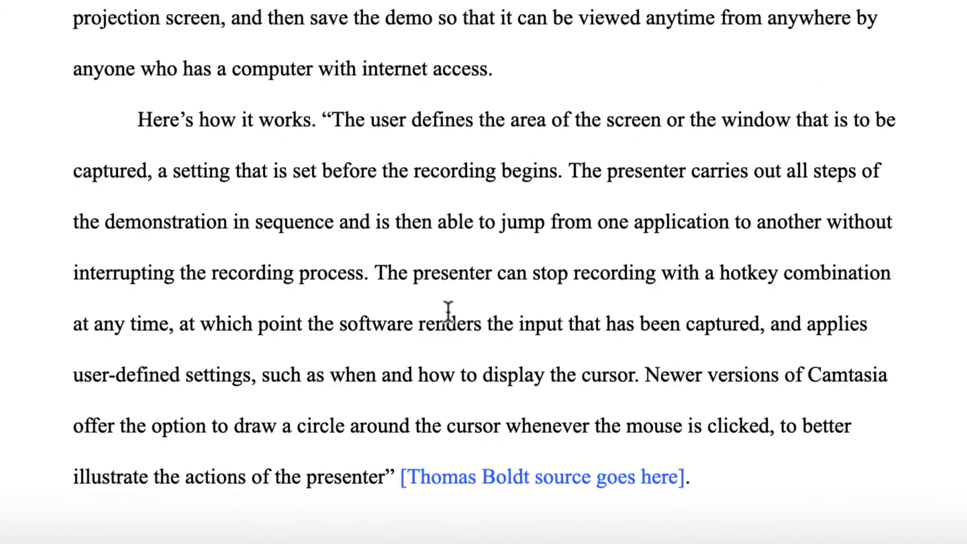
left_click_drag(545, 217, 829, 213)
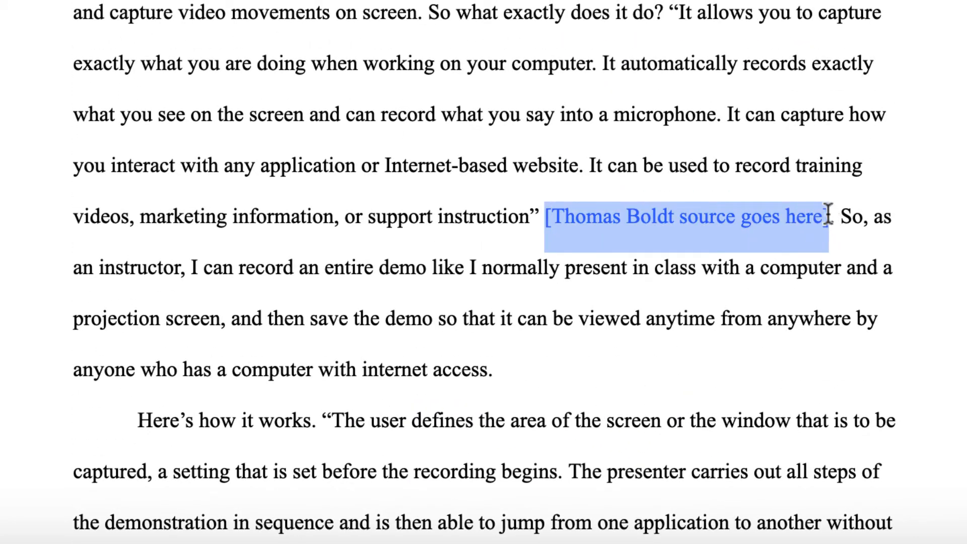
type("(Boldth")
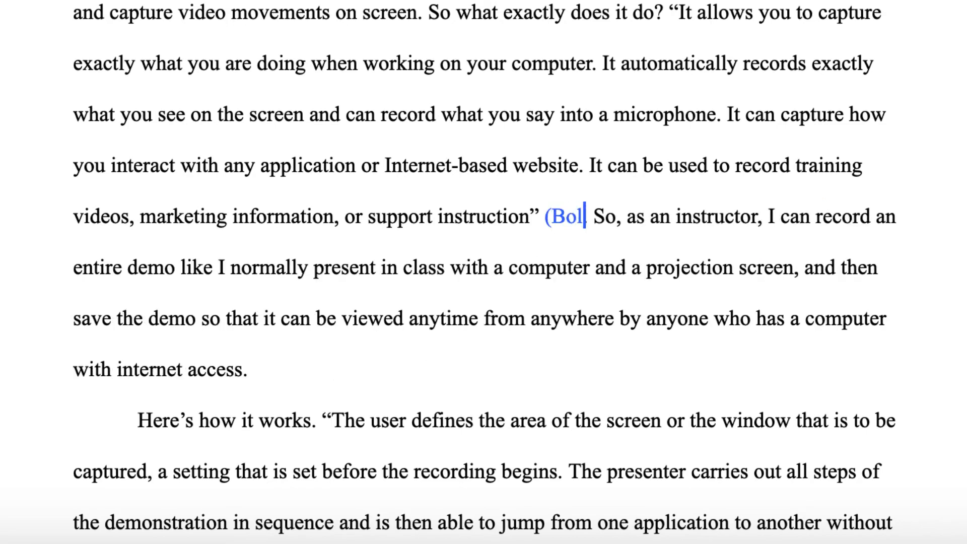
key("BackSpace")
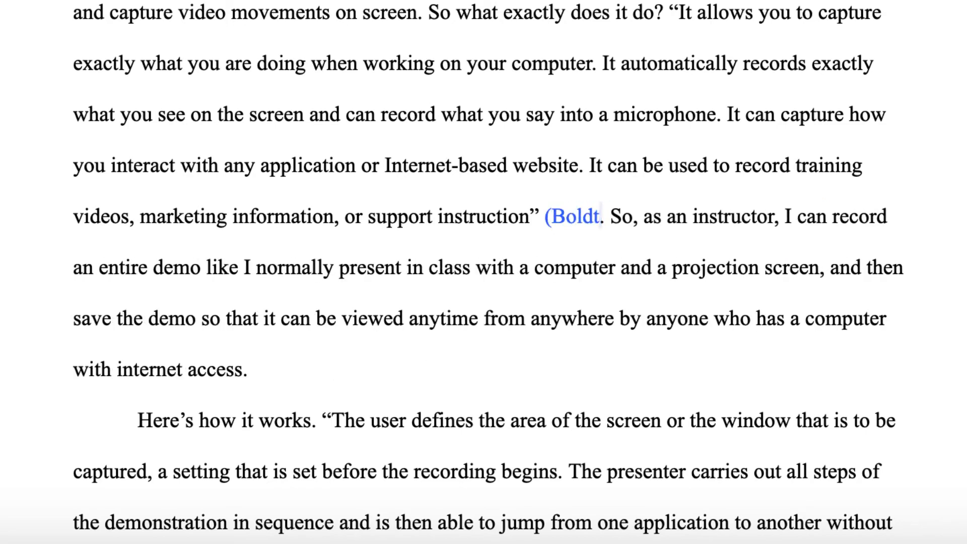
type(")")
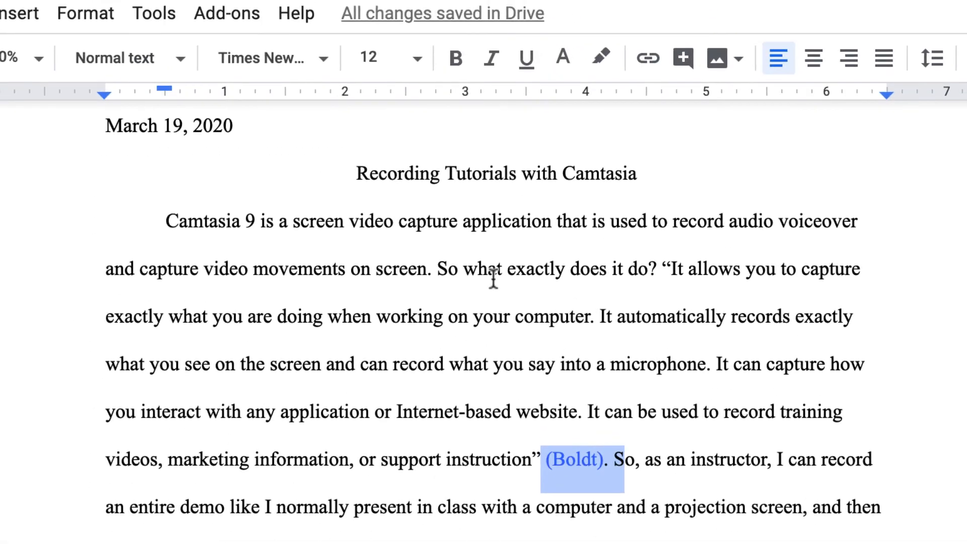
Set the text color of the new in-text citation in the first paragraph to black
left_click(565, 59)
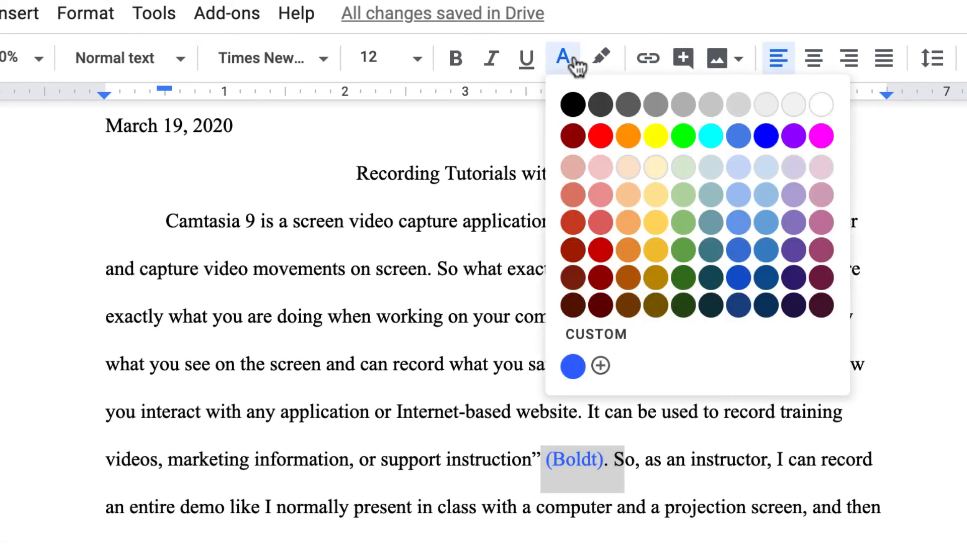
left_click(574, 100)
left_click(626, 474)
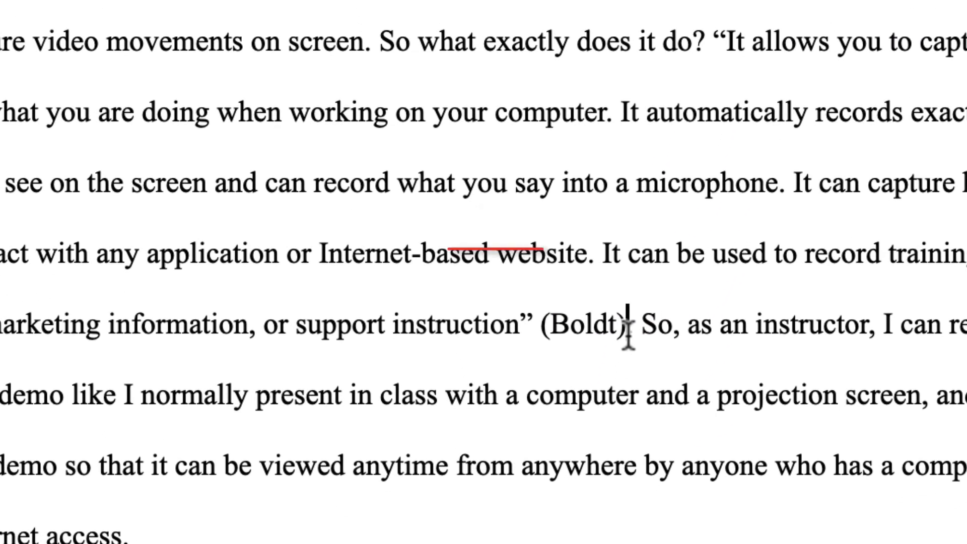
Copy the parenthetical citation from the first paragraph over the blue source placeholder after the "actions of the presenter" quotation
left_click_drag(605, 462, 570, 452)
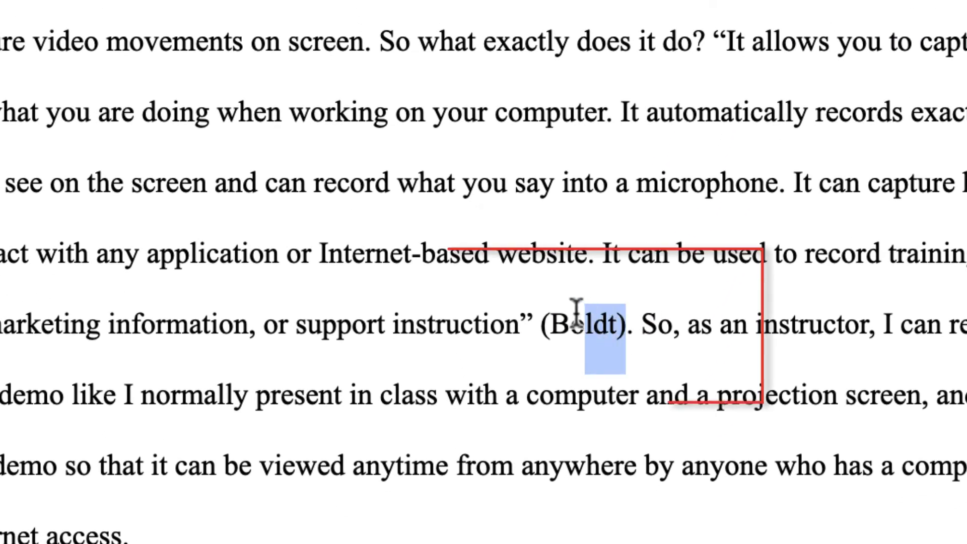
left_click_drag(577, 312, 538, 311)
key("ctrl+c")
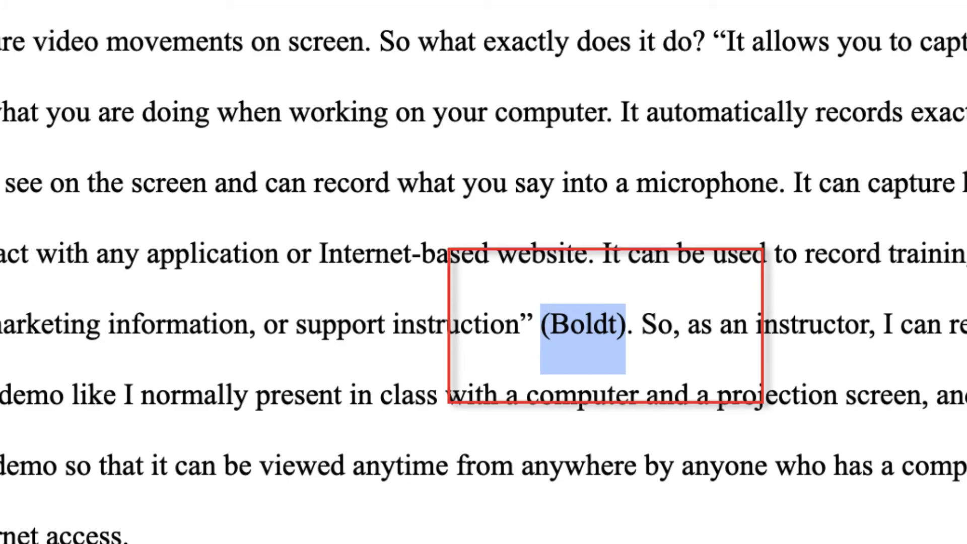
scroll(588, 449, "down", 10)
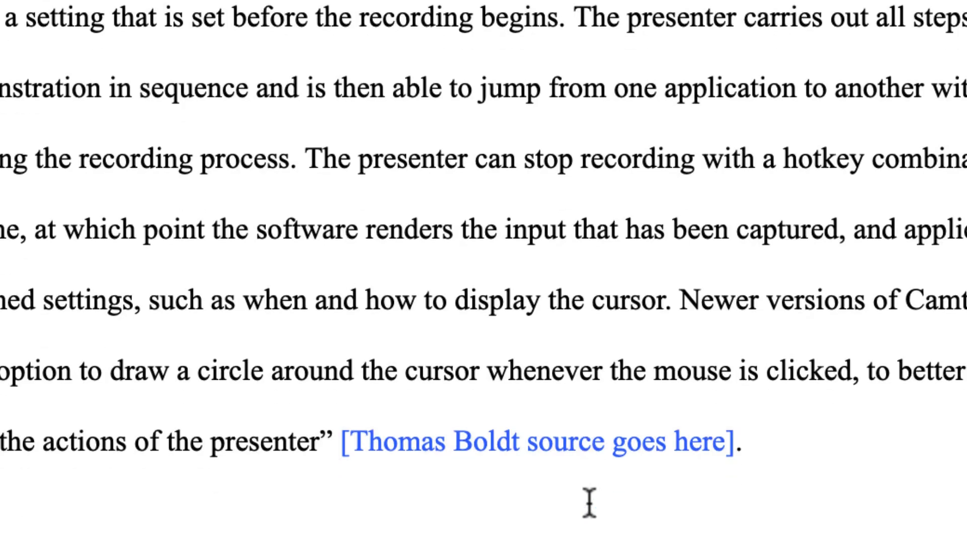
left_click_drag(736, 447, 343, 447)
key("ctrl+v")
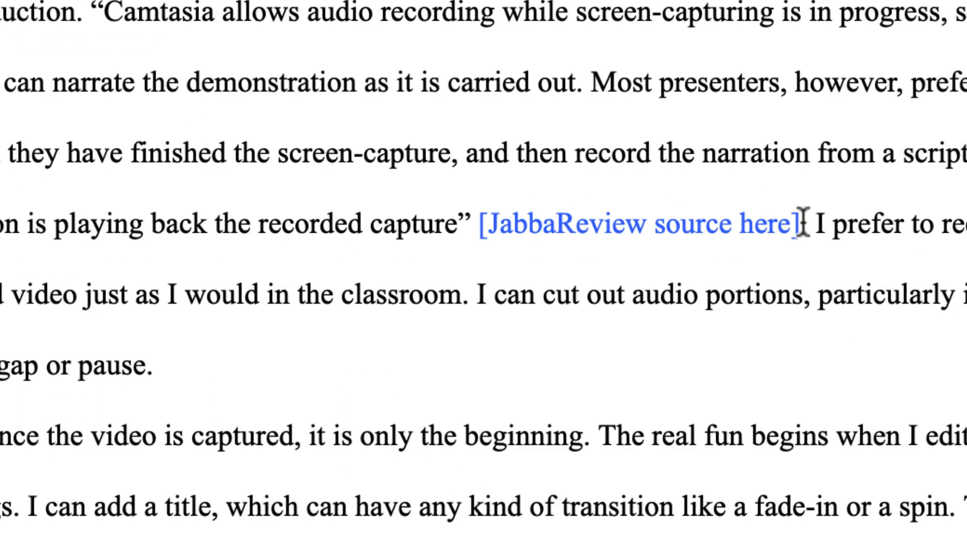
Replace the blue source placeholder after the "recorded capture" quotation with the in-text citation (JabbaReview)
left_click_drag(801, 223, 478, 223)
key("ctrl+v")
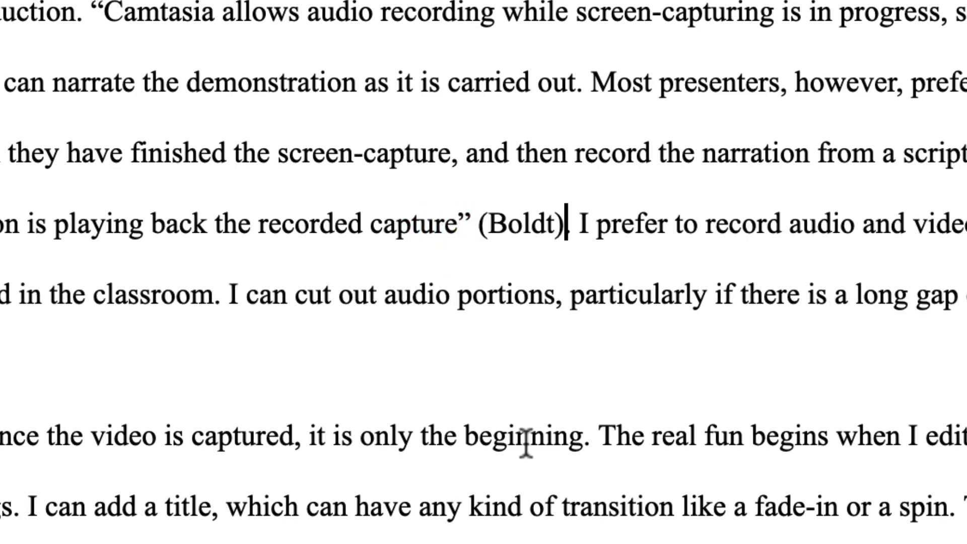
double_click(528, 222)
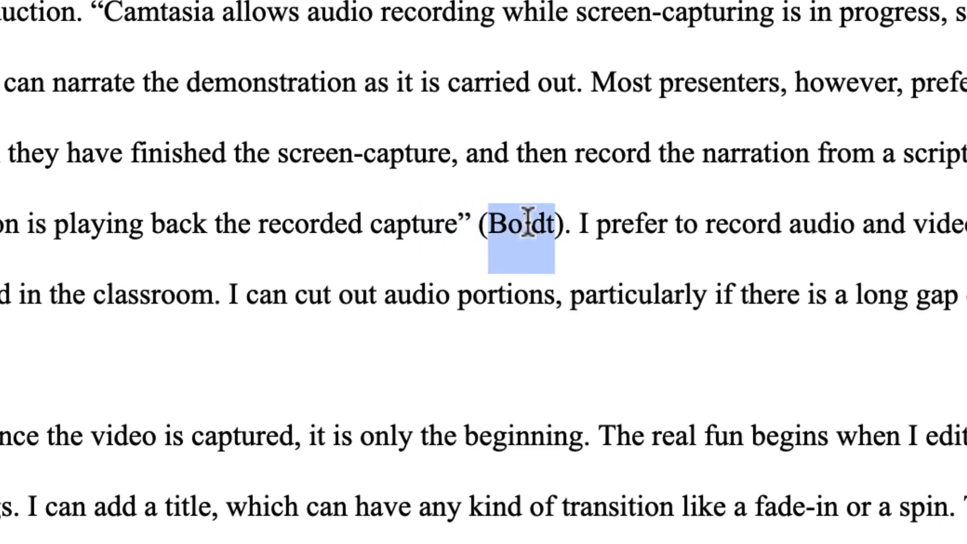
type("JabbaRev")
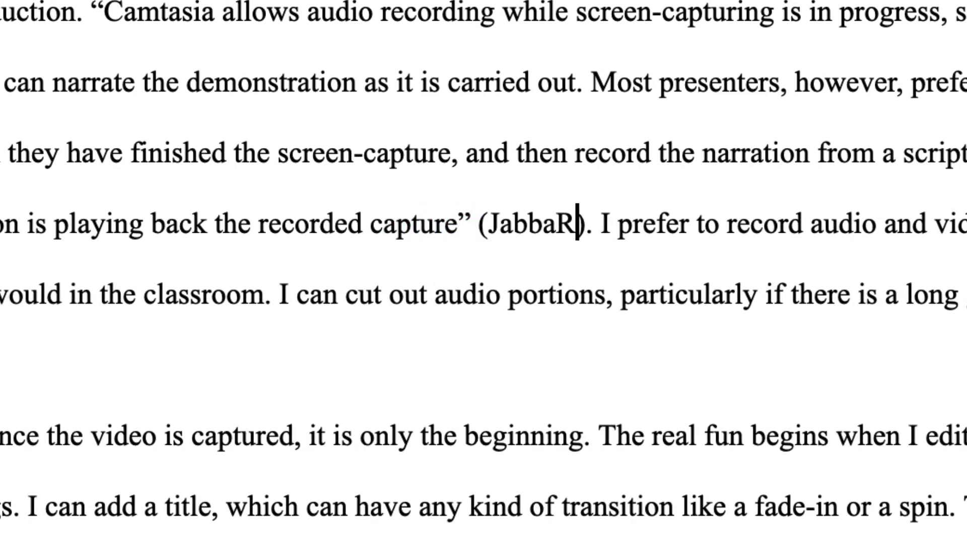
type("iew")
Replace the blue DIY source placeholder after the "ease of use" quotation with the author's last name in parentheses, followed by a period
scroll(525, 226, "down", 20)
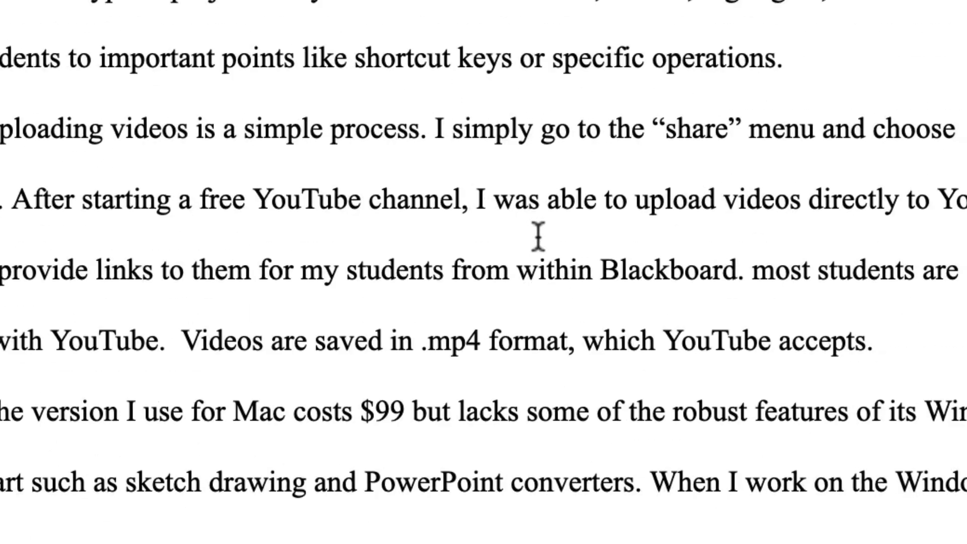
scroll(892, 215, "up", 20)
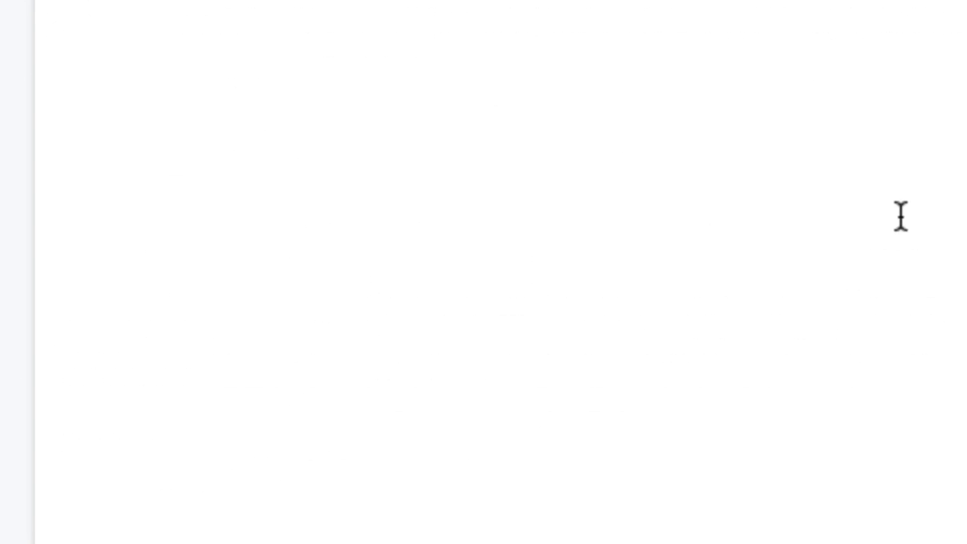
scroll(896, 218, "up", 10)
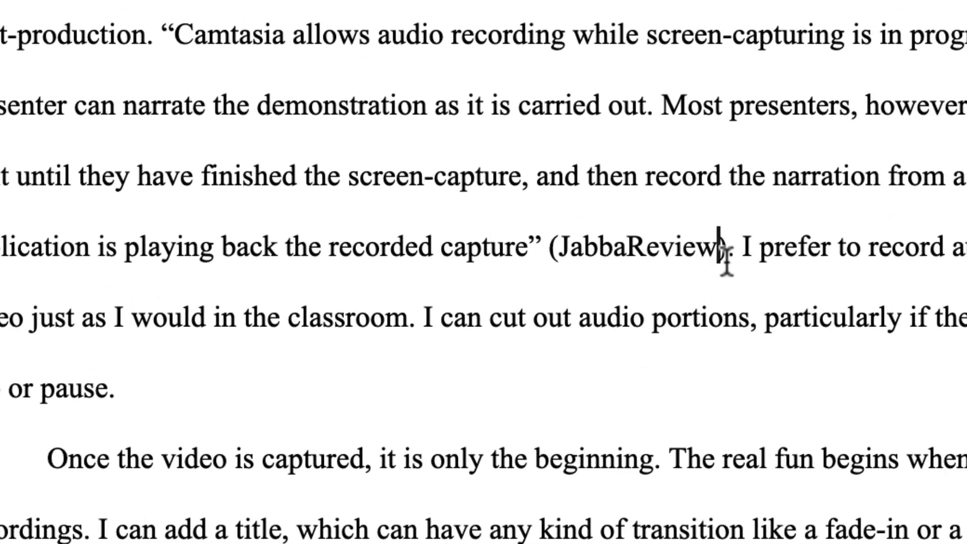
scroll(727, 264, "down", 10)
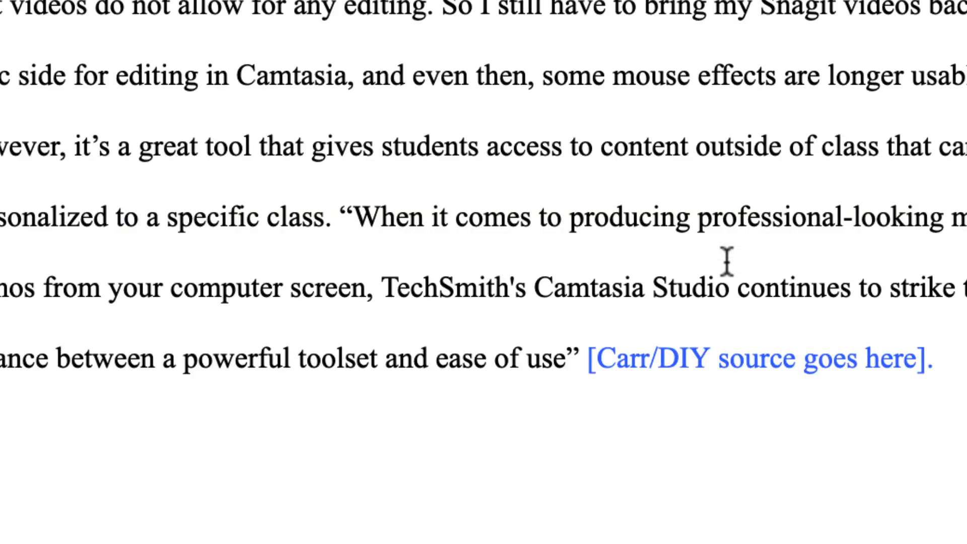
scroll(929, 358, "down", 15)
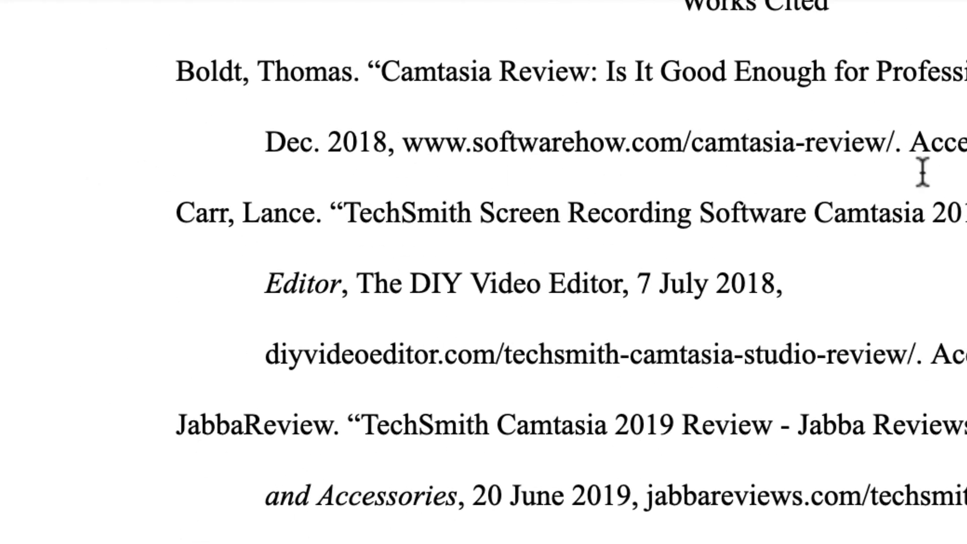
scroll(726, 402, "up", 10)
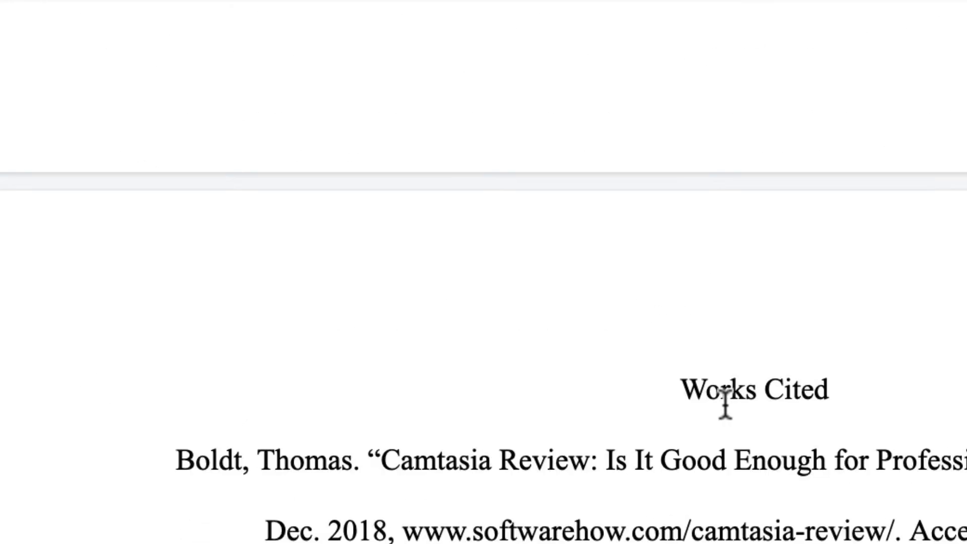
scroll(725, 404, "up", 5)
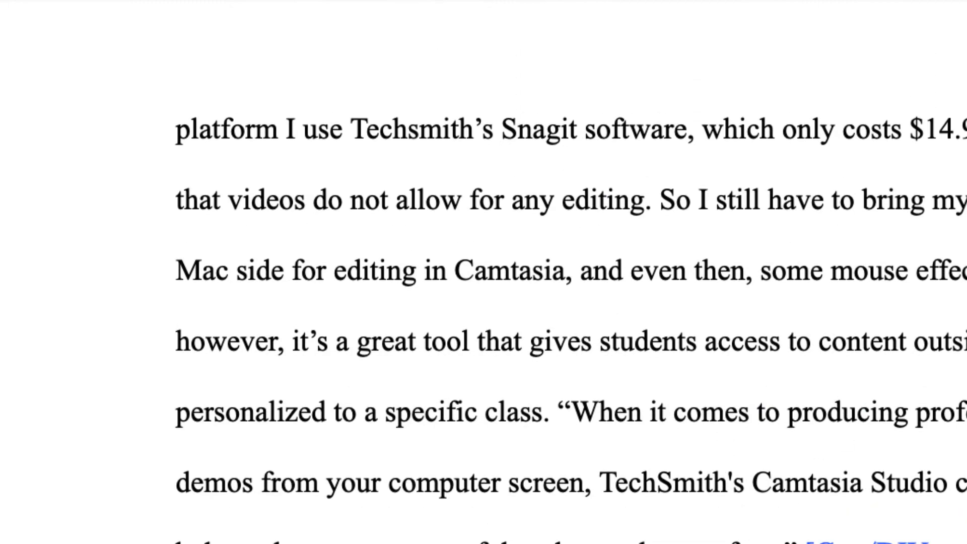
left_click_drag(726, 337, 353, 327)
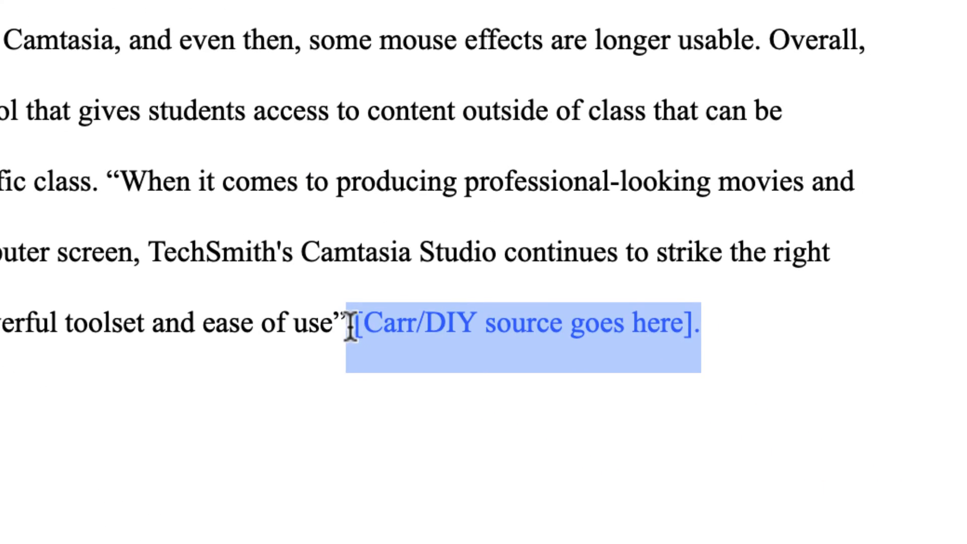
type("(Boldt)")
left_click(352, 326)
double_click(405, 324)
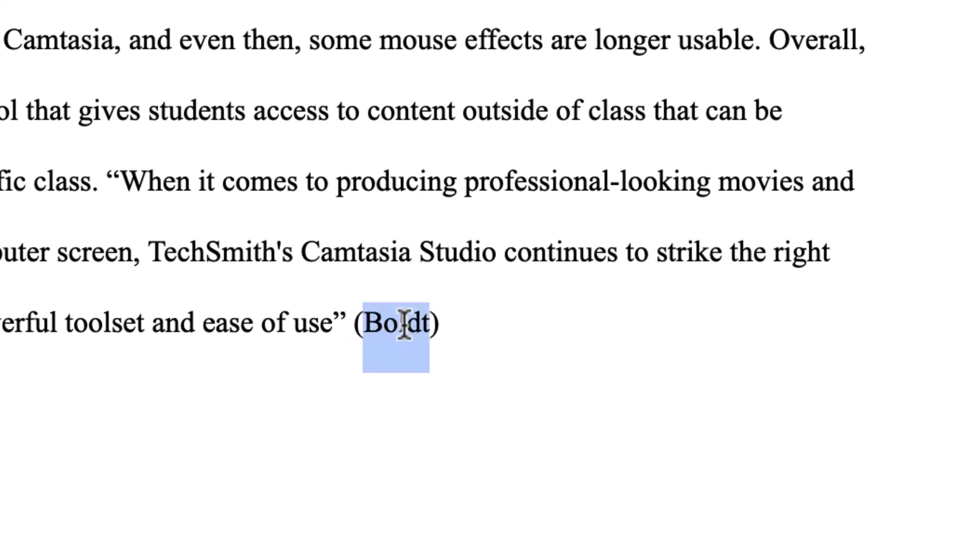
type("Carr")
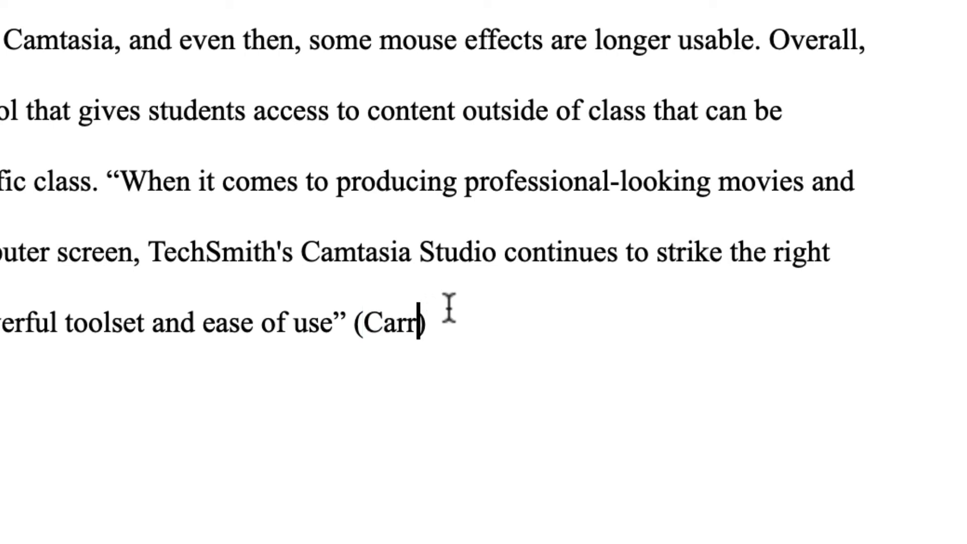
left_click(450, 315)
type(".")
Review the finished paper from the first-page heading through the in-text citations to the Works Cited page
scroll(520, 302, "up", 15)
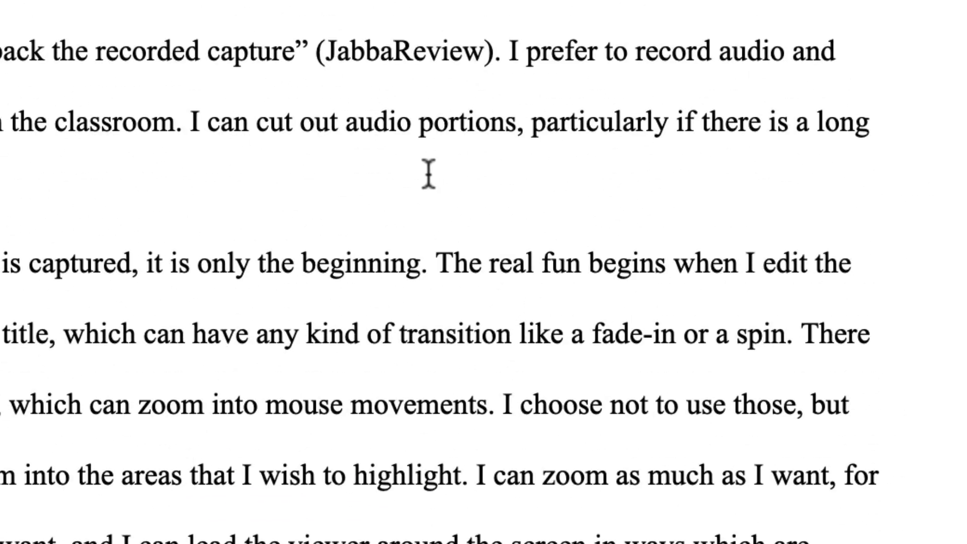
scroll(430, 168, "down", 15)
scroll(445, 125, "down", 5)
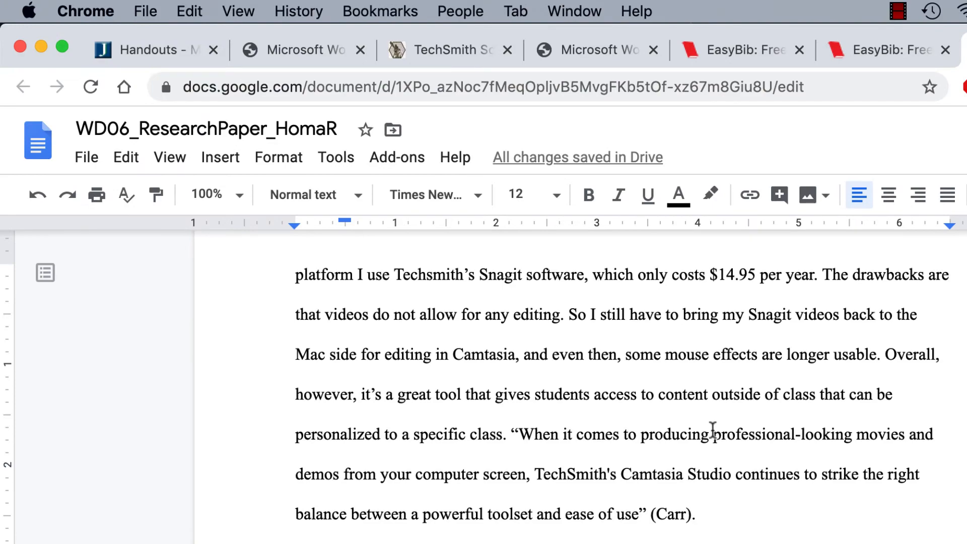
scroll(704, 435, "up", 15)
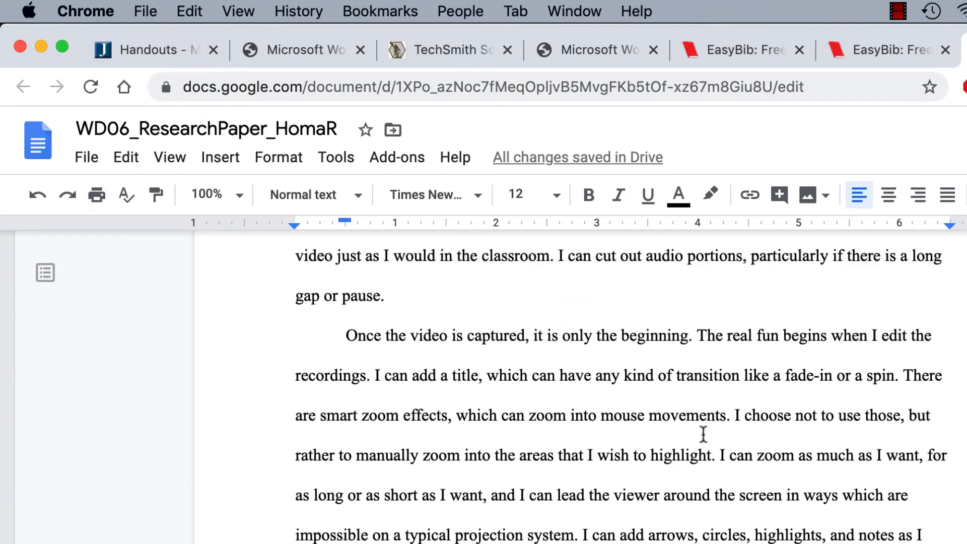
scroll(704, 434, "up", 20)
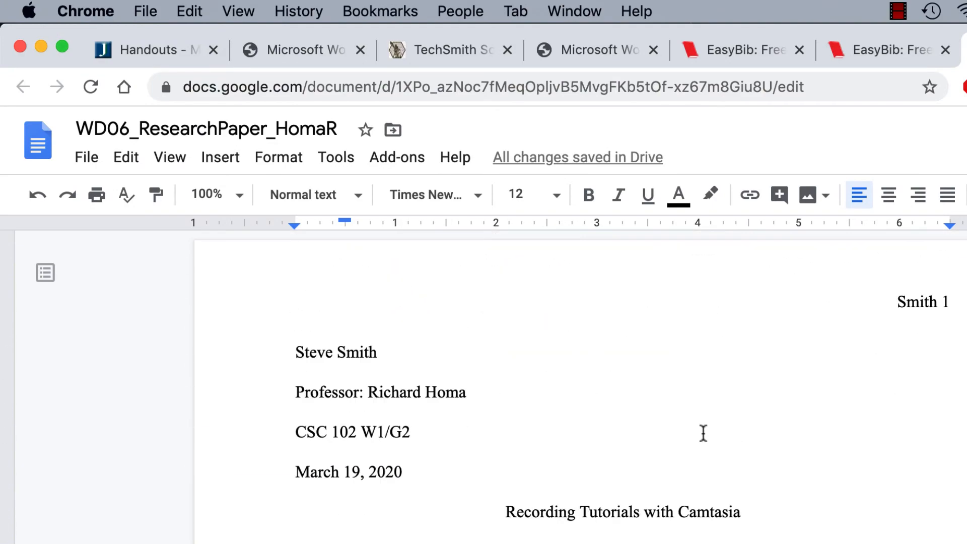
scroll(704, 434, "down", 20)
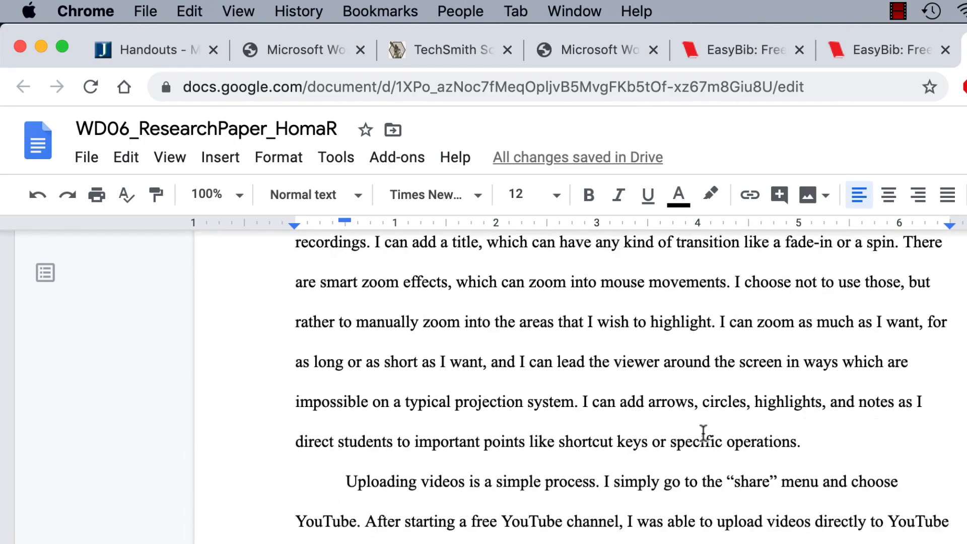
scroll(703, 435, "up", 20)
left_click(398, 156)
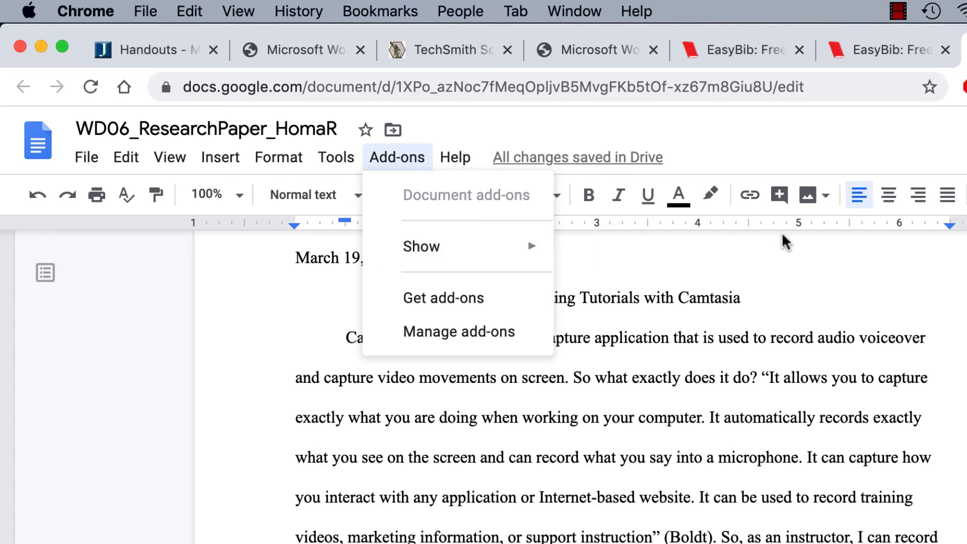
left_click(742, 297)
scroll(771, 345, "down", 15)
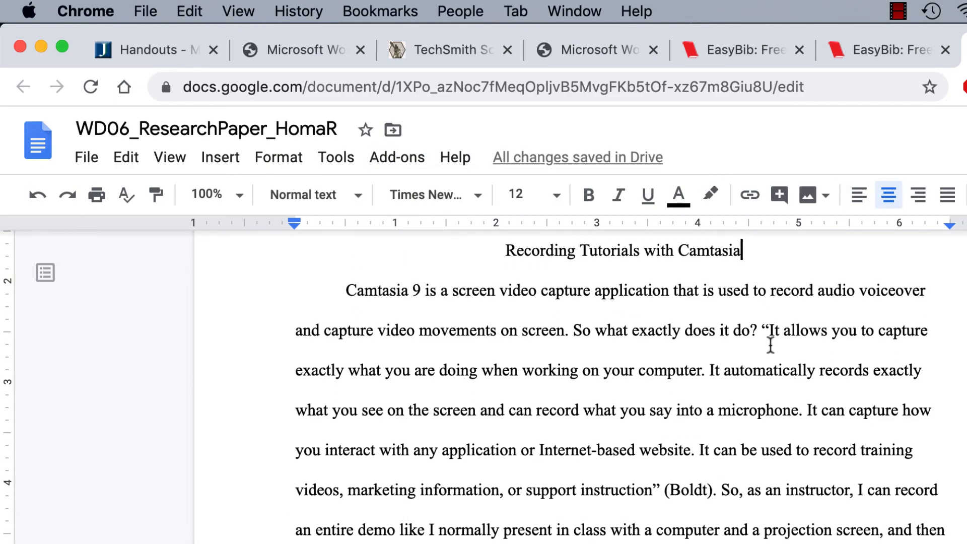
scroll(394, 345, "down", 12)
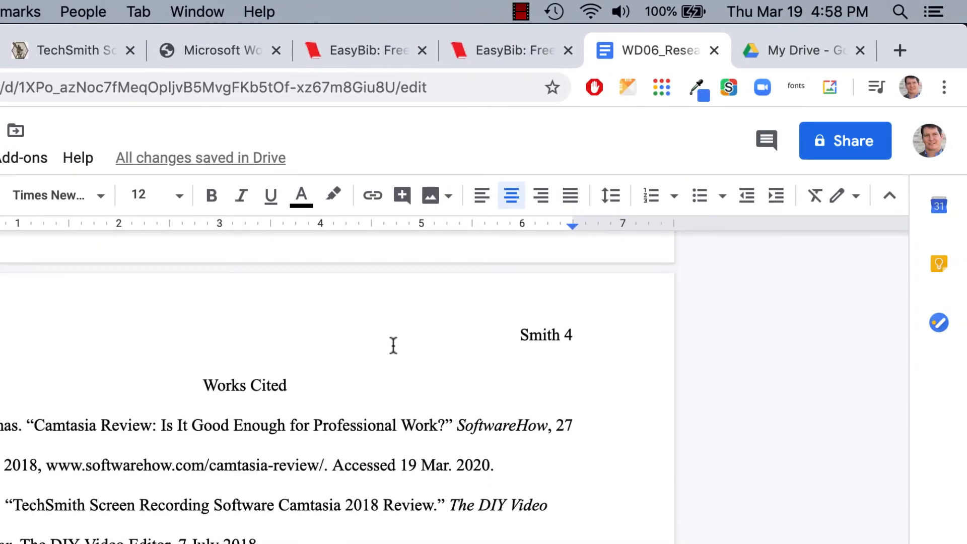
scroll(394, 345, "up", 20)
scroll(393, 346, "up", 15)
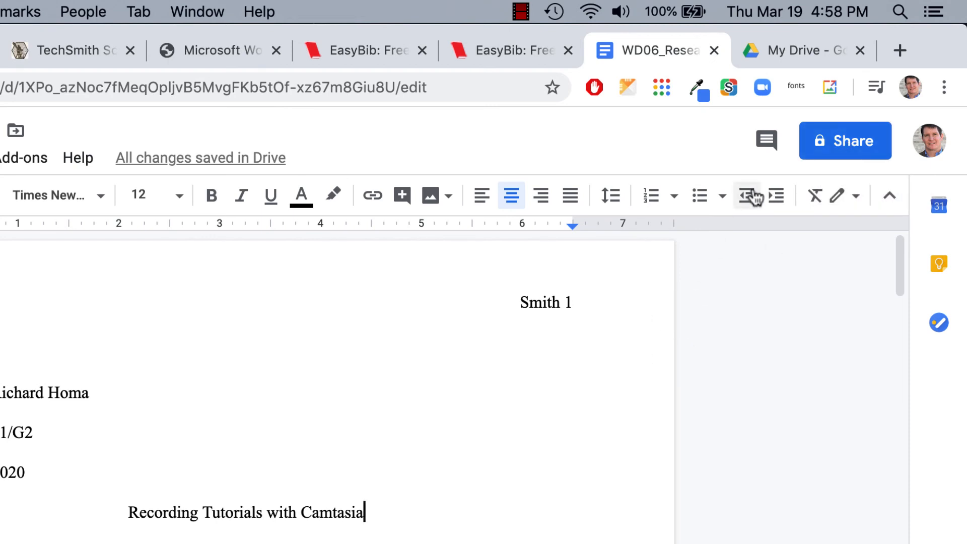
Get a shareable link for the research paper and copy it
left_click(848, 148)
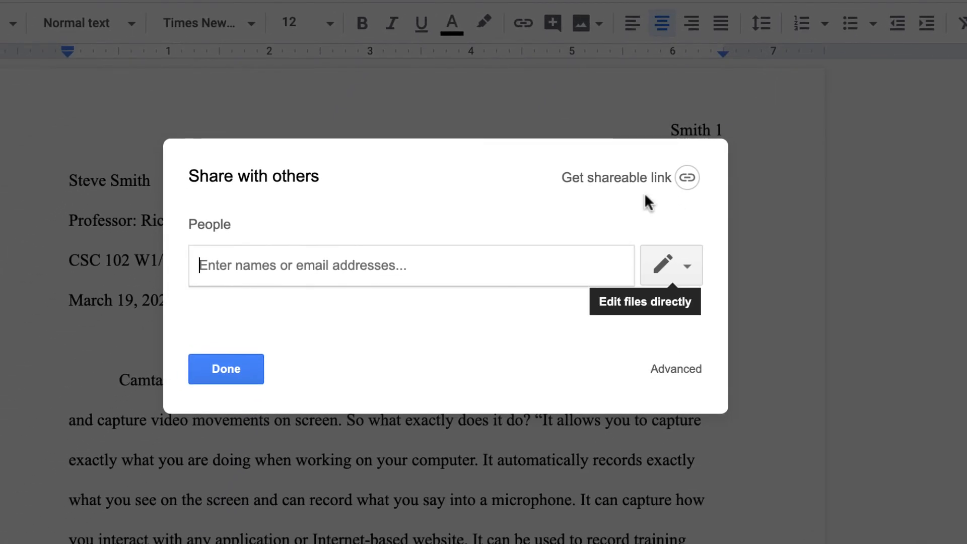
left_click(630, 178)
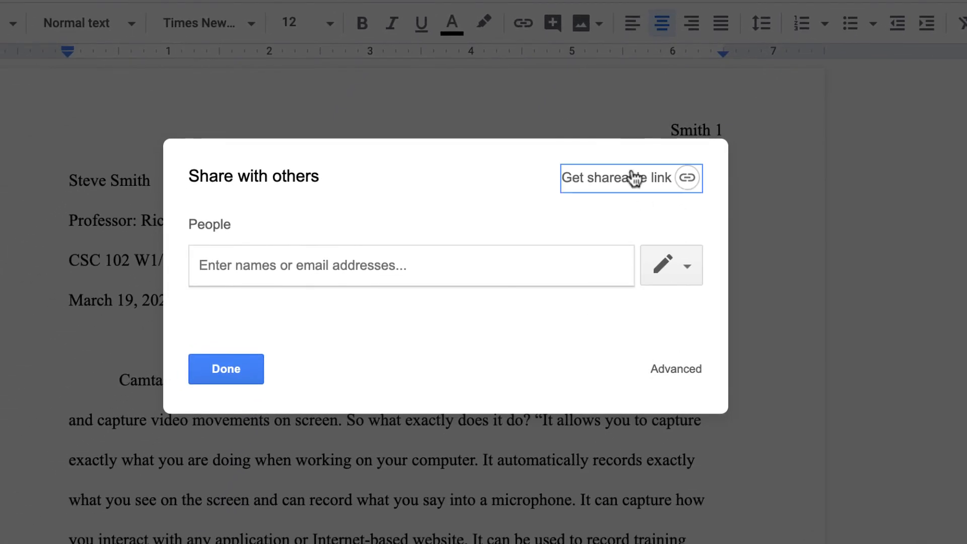
left_click(630, 261)
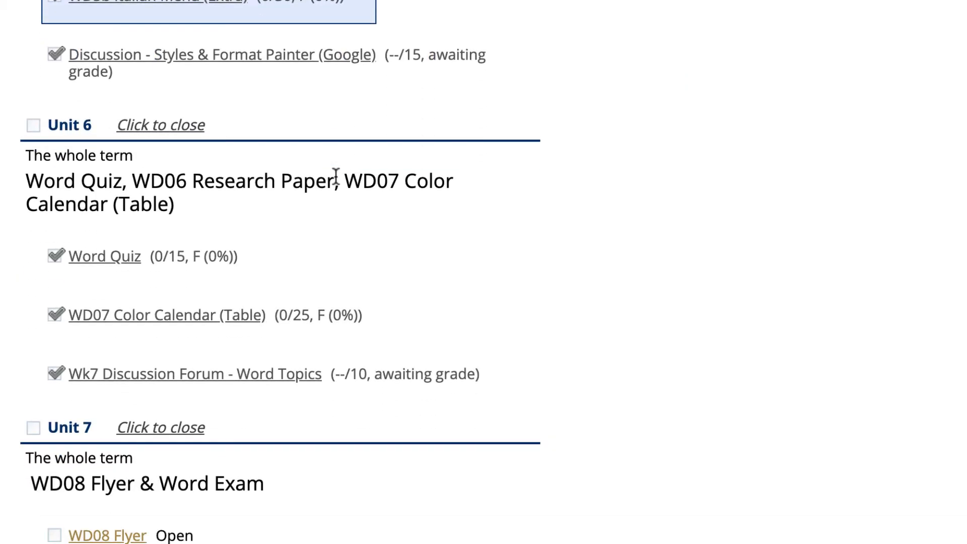
On the course site's assignment list, open WD07 Color Calendar (Table) under Unit 6 and start a new comment
scroll(337, 184, "down", 1)
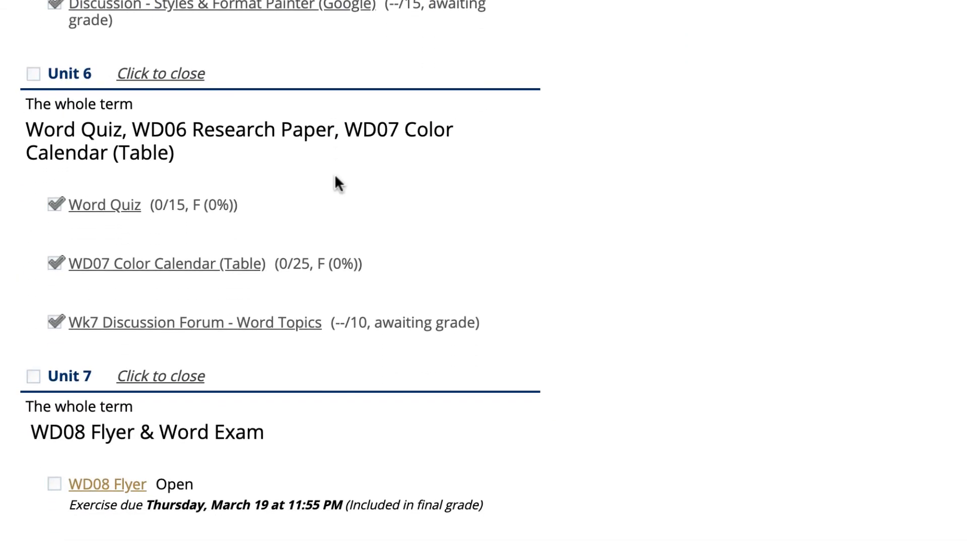
scroll(335, 177, "down", 1)
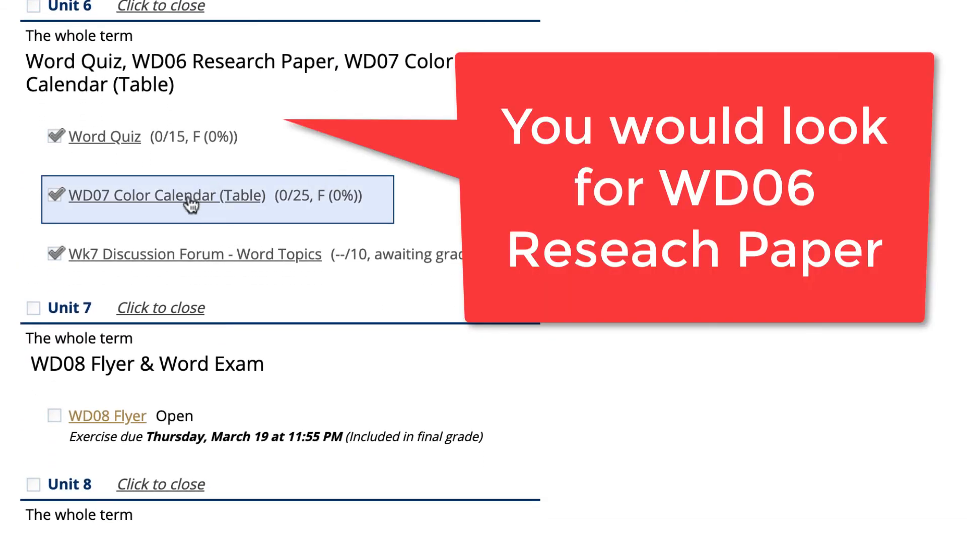
left_click(191, 201)
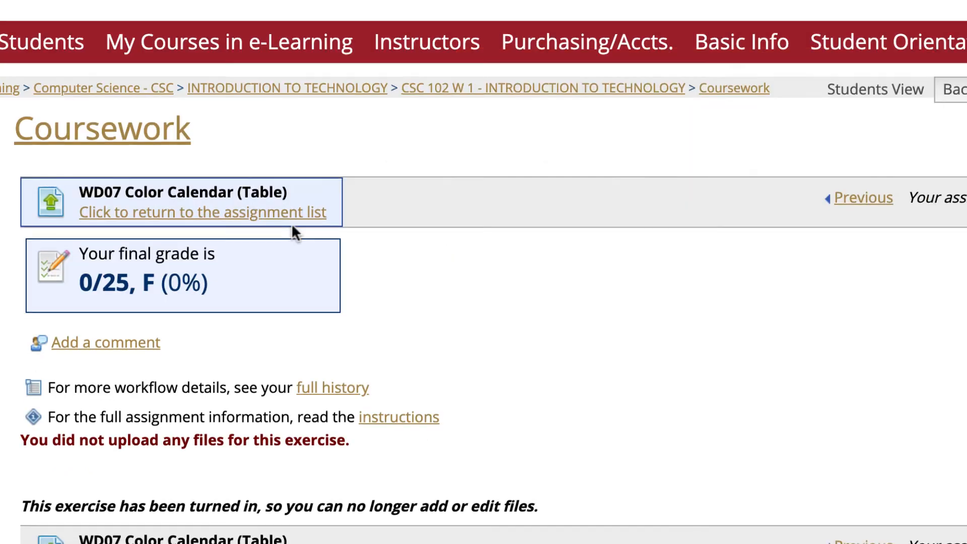
scroll(295, 231, "down", 3)
left_click(139, 191)
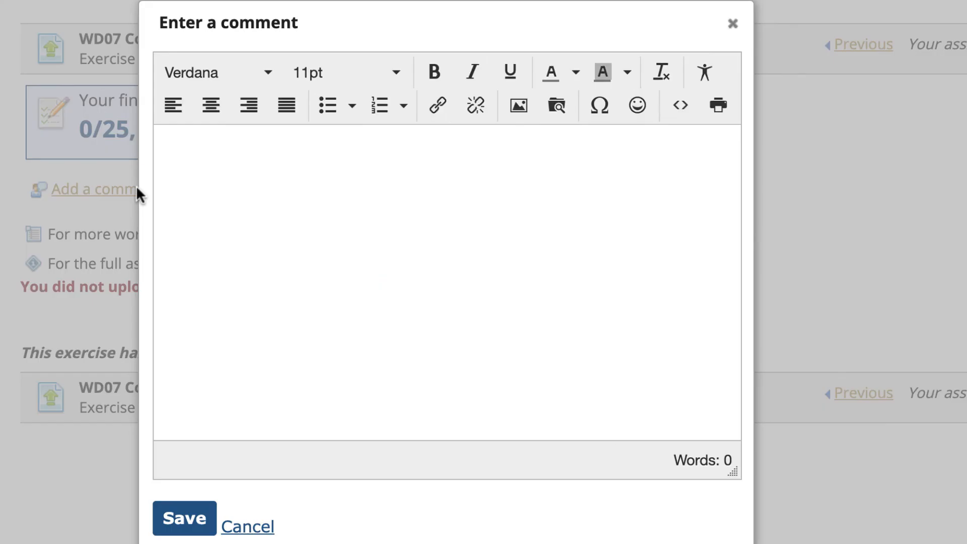
Insert the copied paper link into the comment, set its target to New window, and save the comment
left_click(438, 106)
key("ctrl+v")
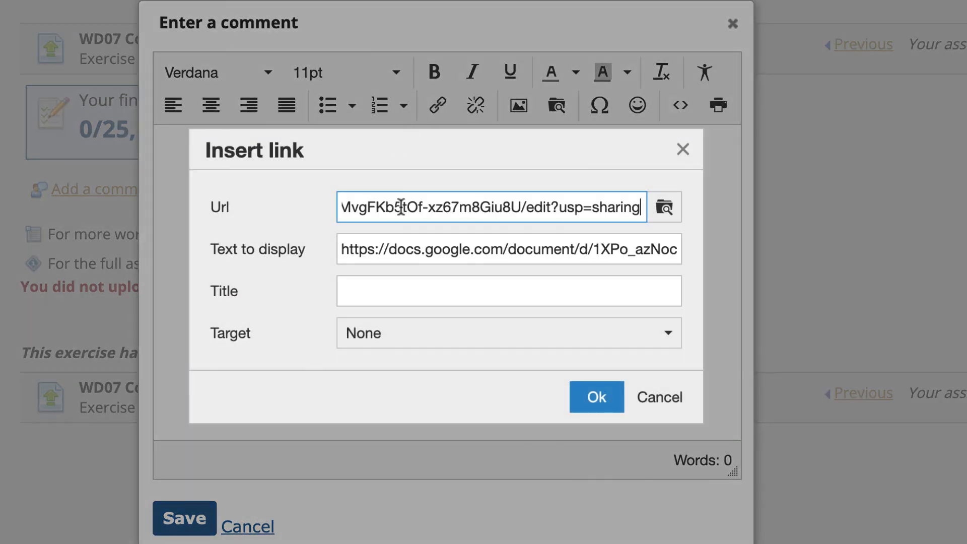
left_click(428, 341)
left_click(398, 403)
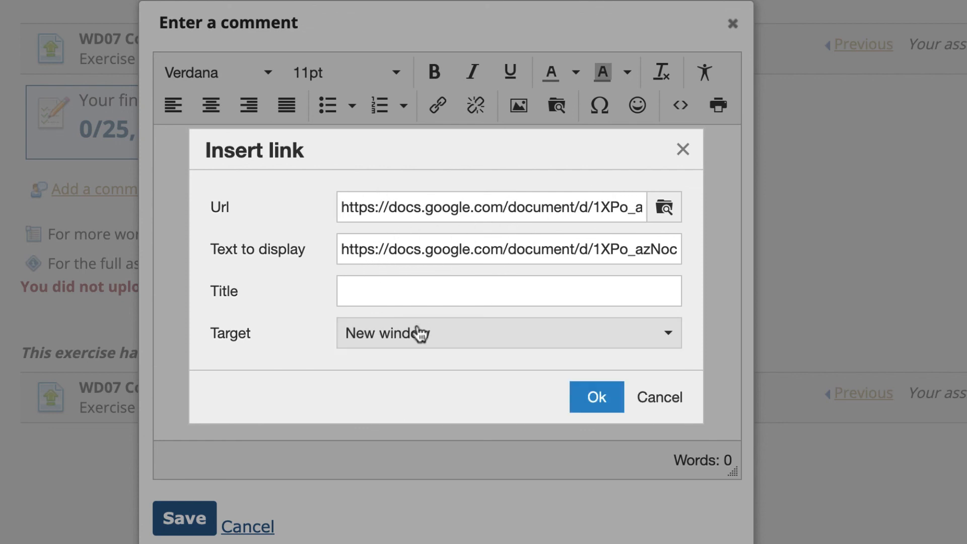
left_click(584, 391)
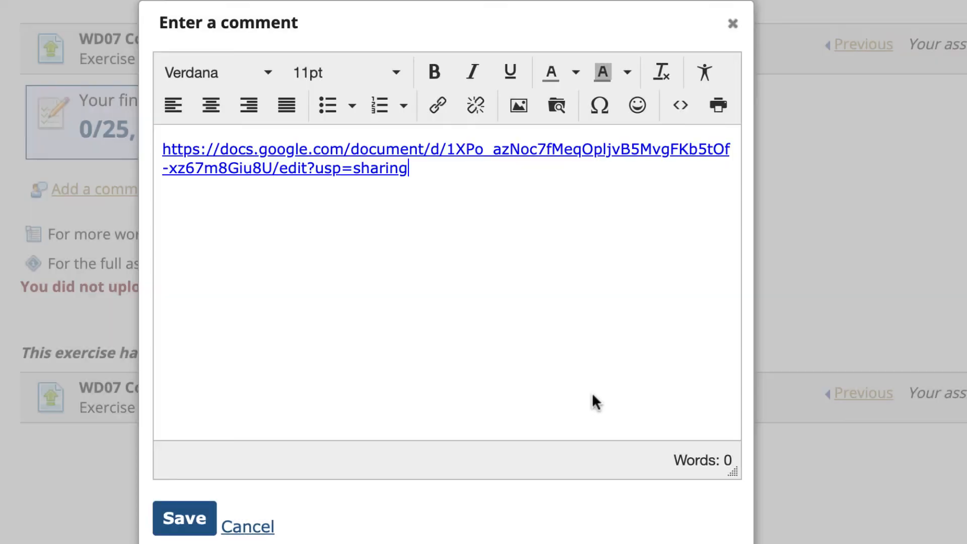
left_click(187, 519)
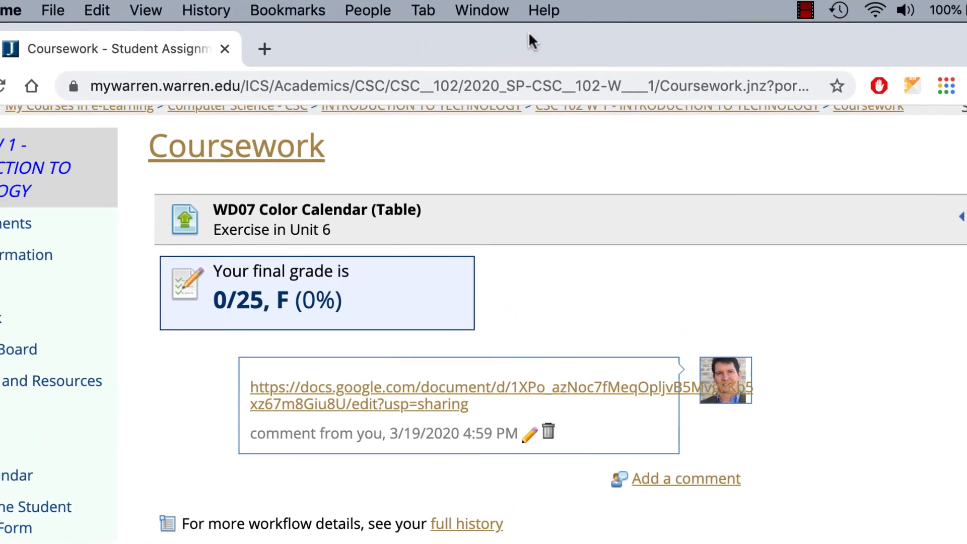
Switch back to the WD06 research paper, close its sharing settings, and look through the pages
left_click(951, 54)
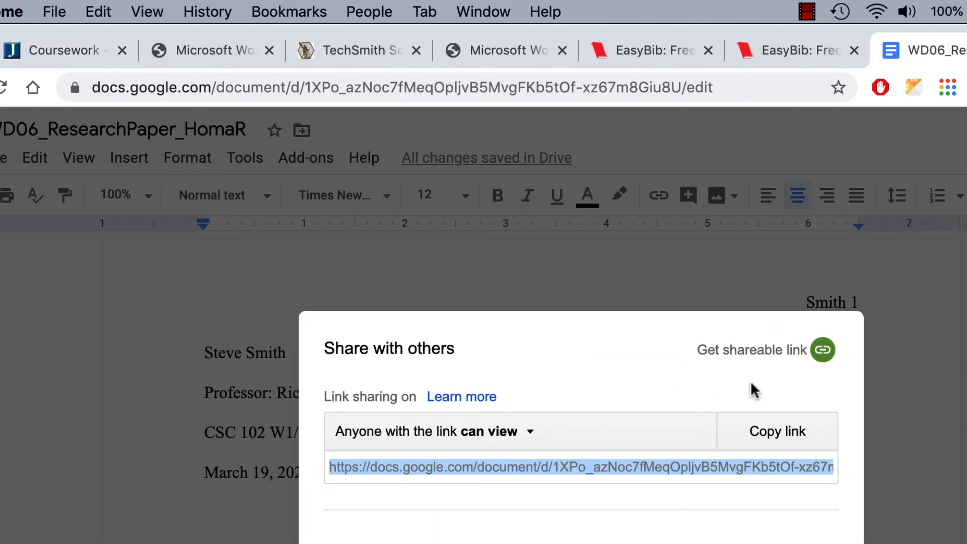
key("Escape")
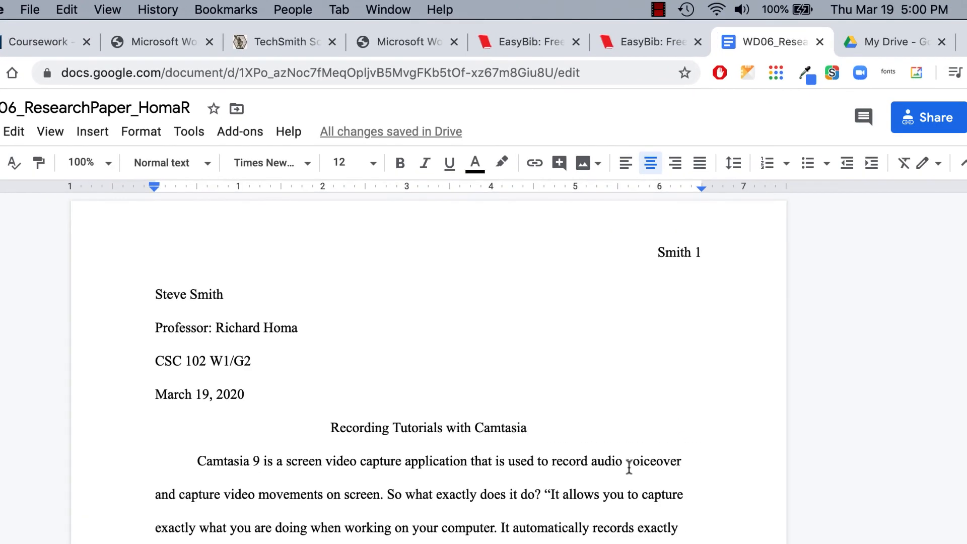
scroll(629, 468, "down", 10)
scroll(629, 468, "down", 5)
scroll(630, 467, "up", 20)
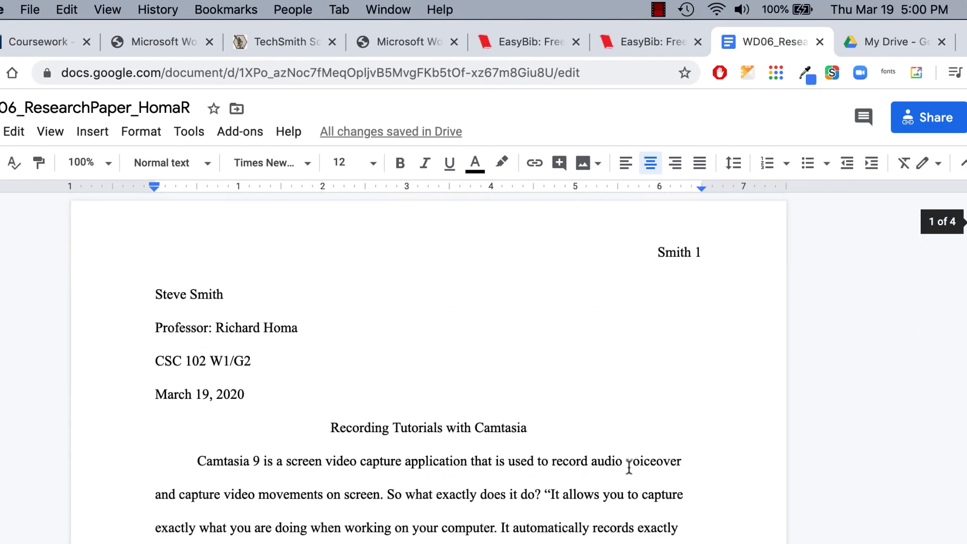
Switch to the EasyBib citation list and examine its Works Cited entries, citation copy options and available citation styles
left_click(655, 41)
mouse_move(459, 435)
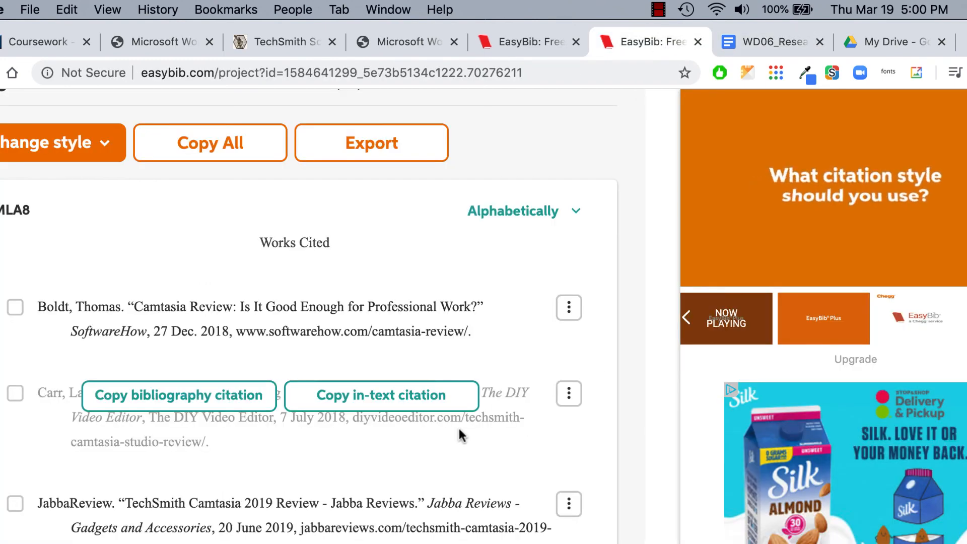
mouse_move(225, 339)
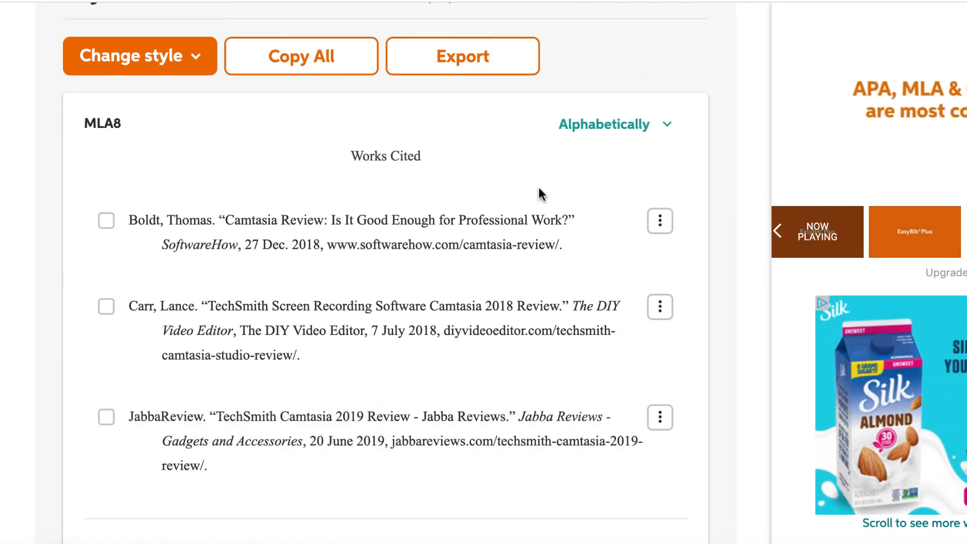
mouse_move(469, 227)
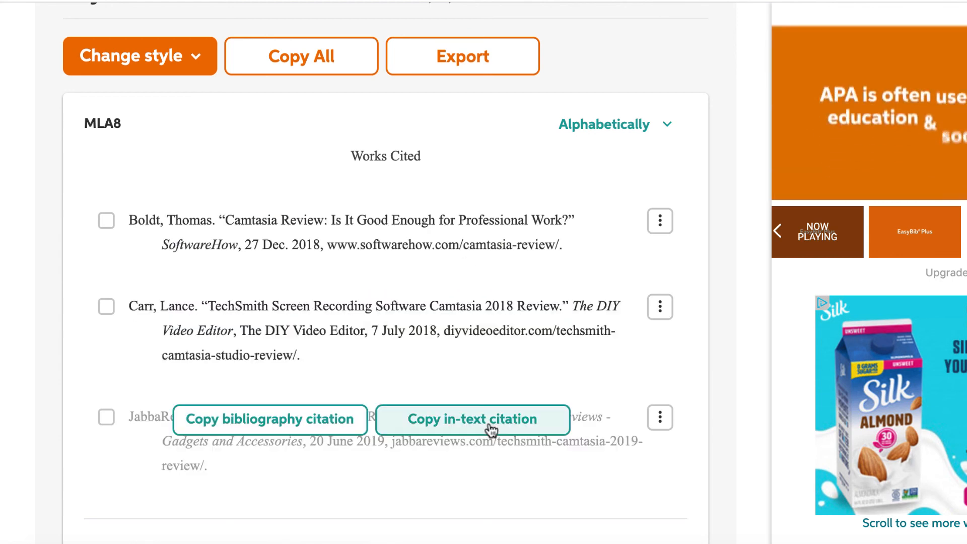
scroll(503, 453, "up", 7)
scroll(503, 451, "up", 4)
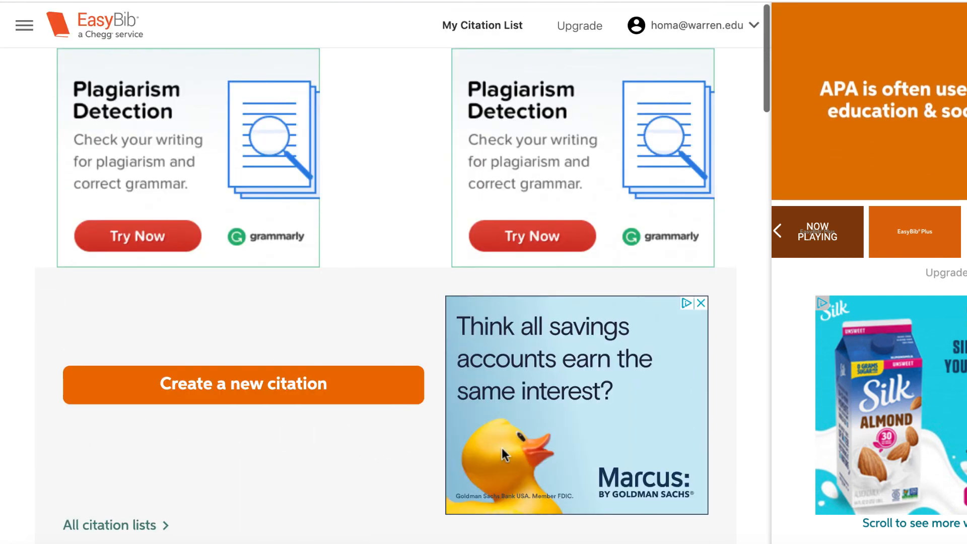
scroll(331, 317, "down", 8)
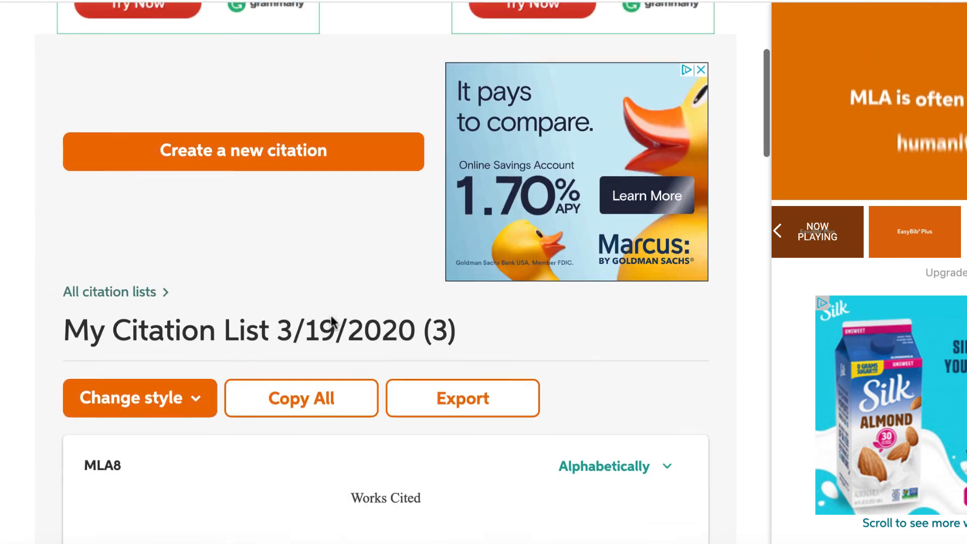
left_click(179, 214)
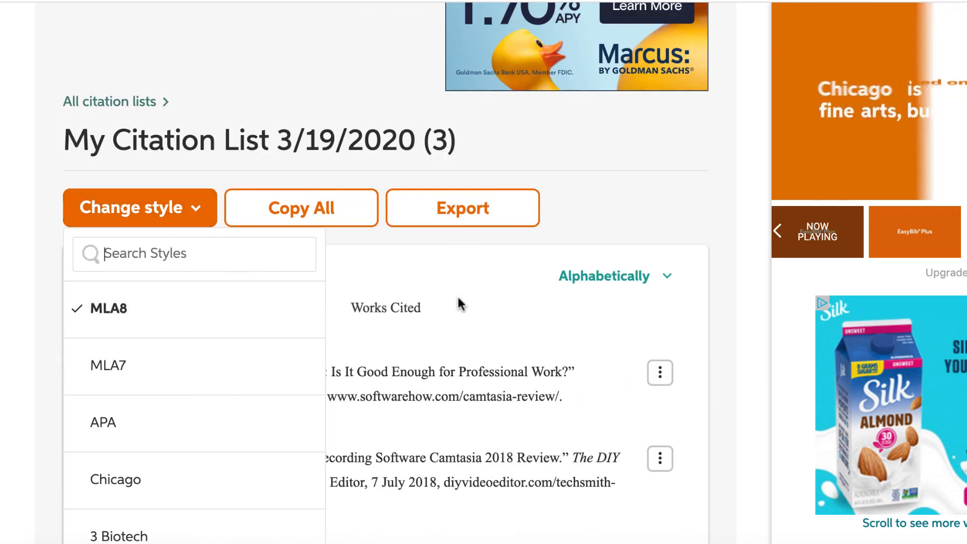
scroll(458, 298, "down", 3)
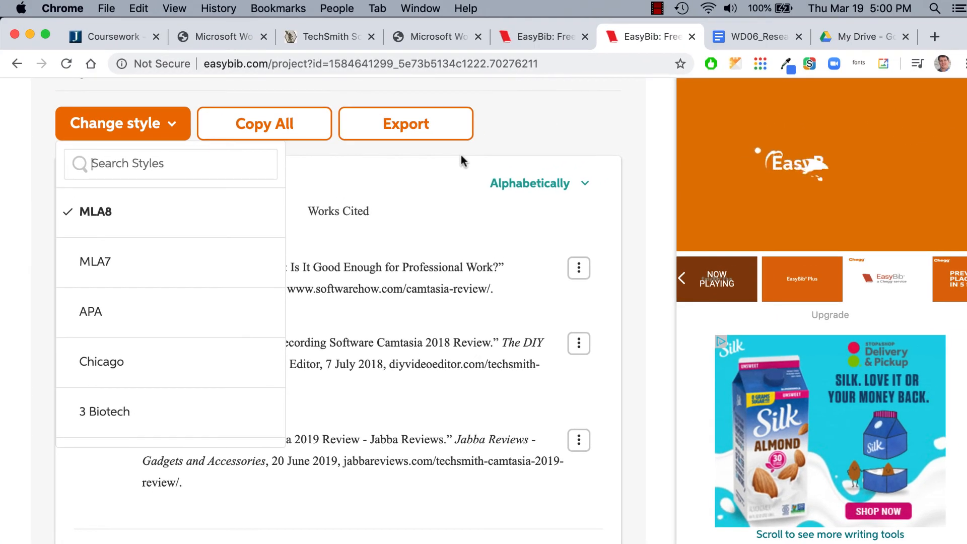
left_click(599, 99)
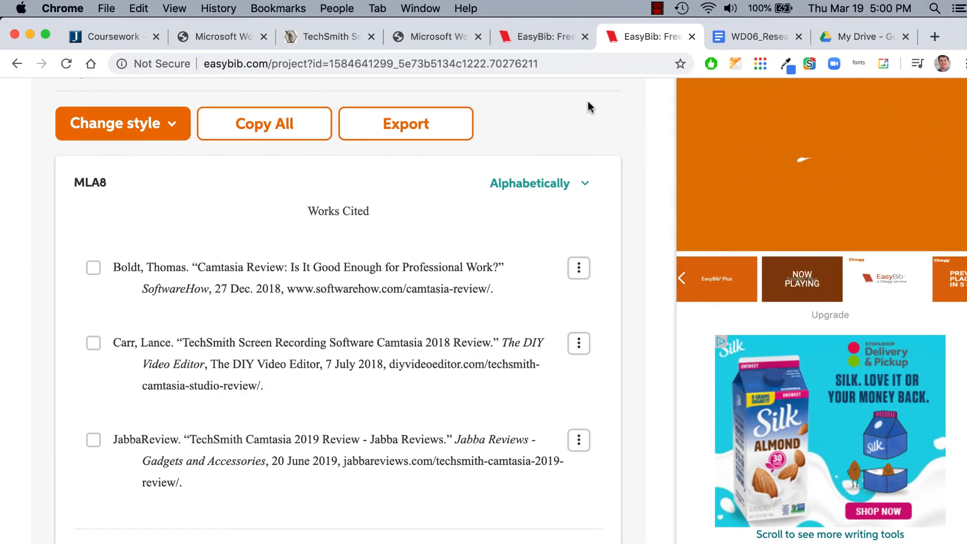